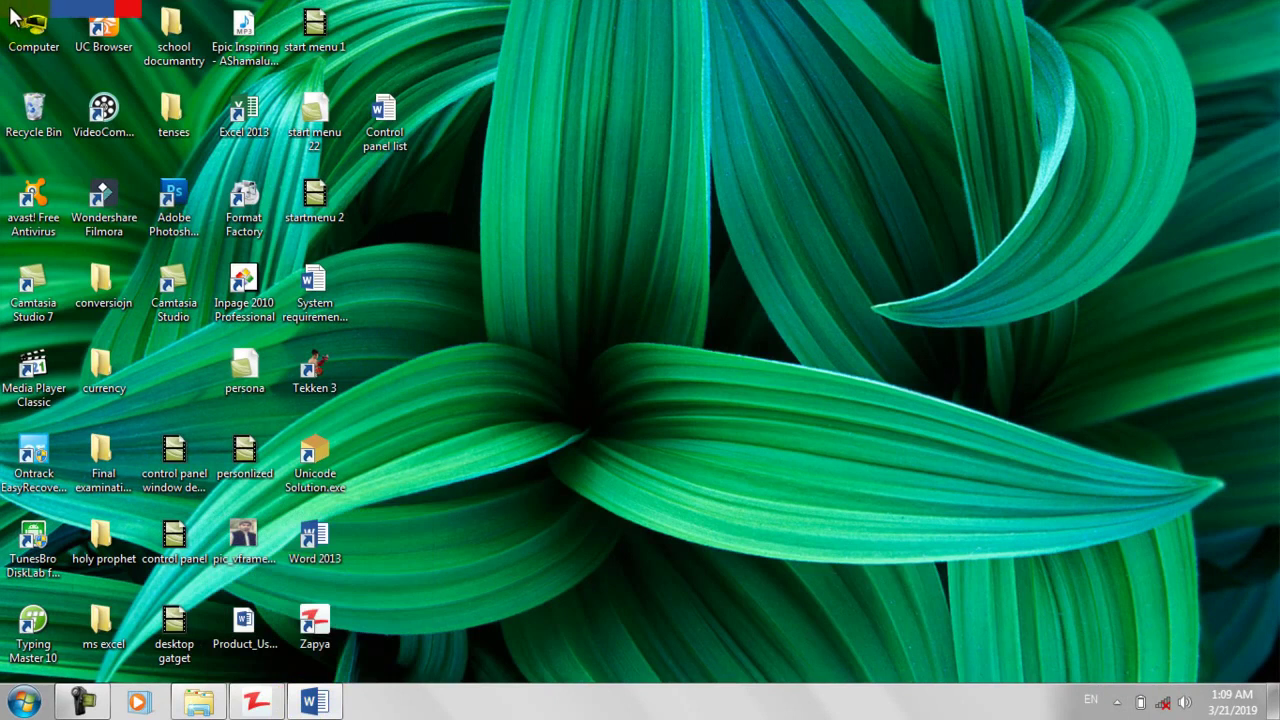
Step: Bring up the Control panel list document, then open Device Manager from a maximized Control Panel window
{"action": "left_click", "coordinate": [318, 700]}
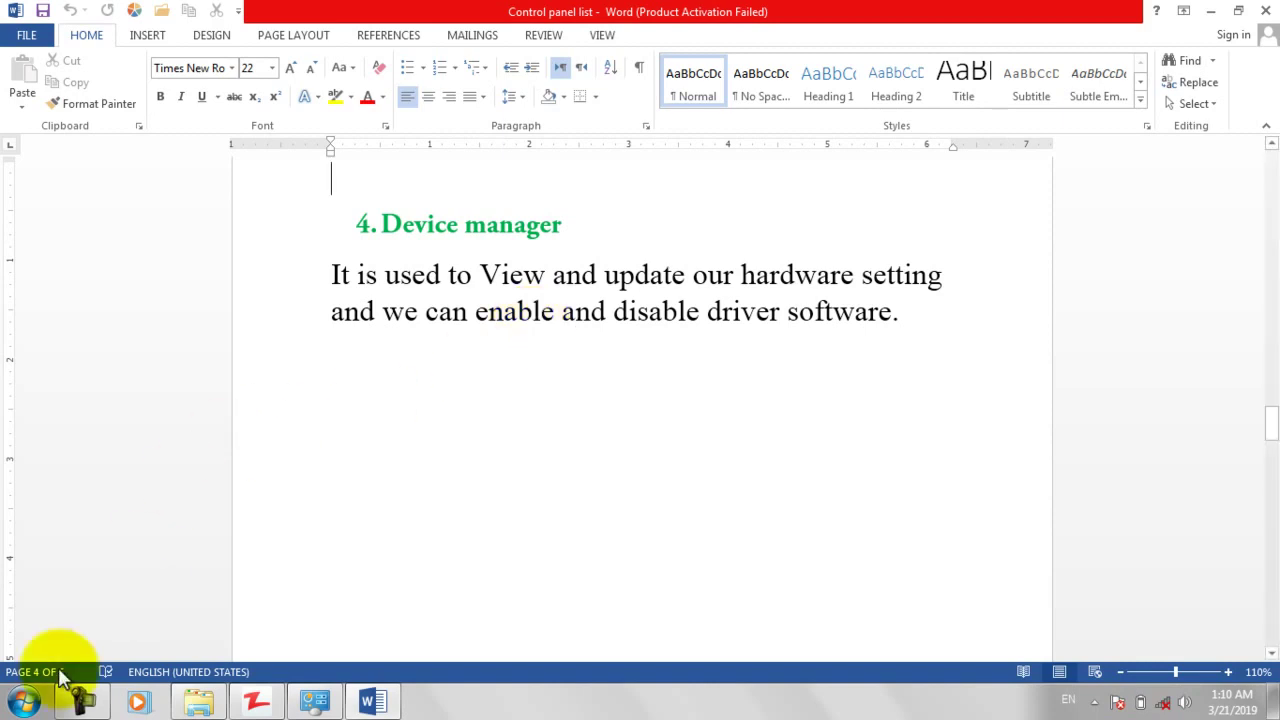
{"action": "left_click", "coordinate": [22, 700]}
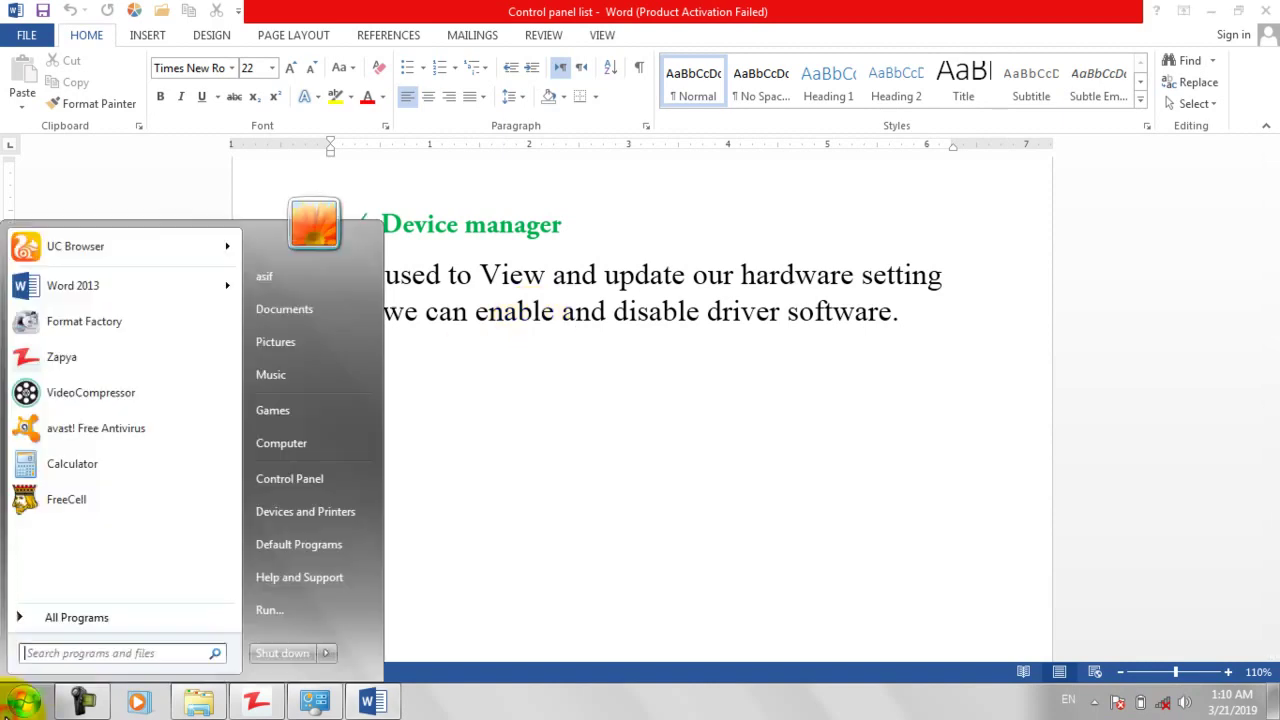
{"action": "left_click", "coordinate": [316, 477]}
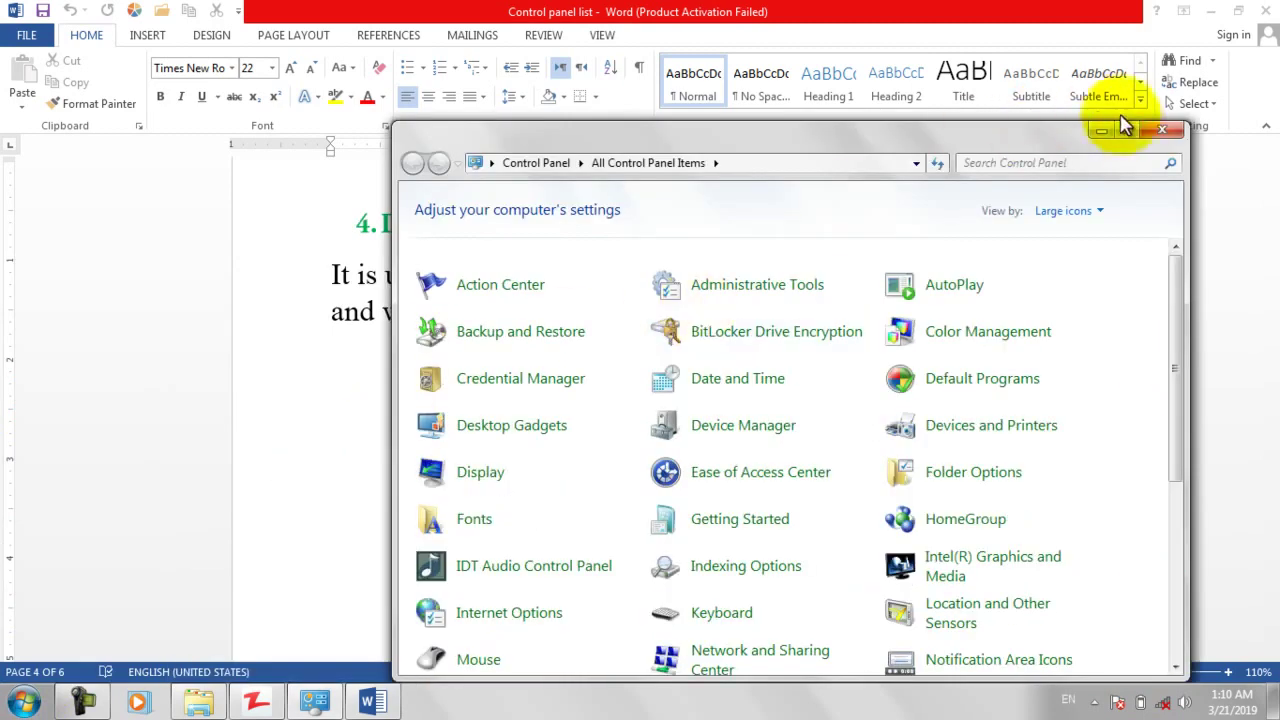
{"action": "left_click", "coordinate": [1127, 129]}
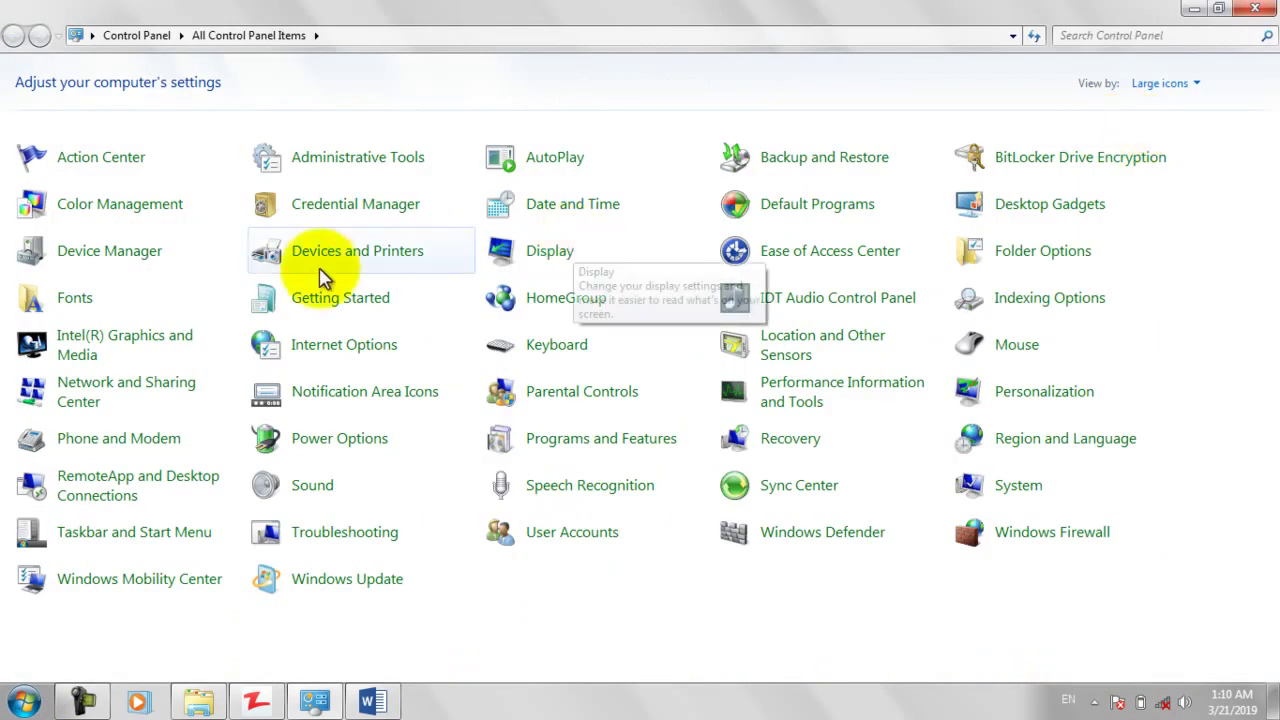
{"action": "left_click", "coordinate": [140, 256]}
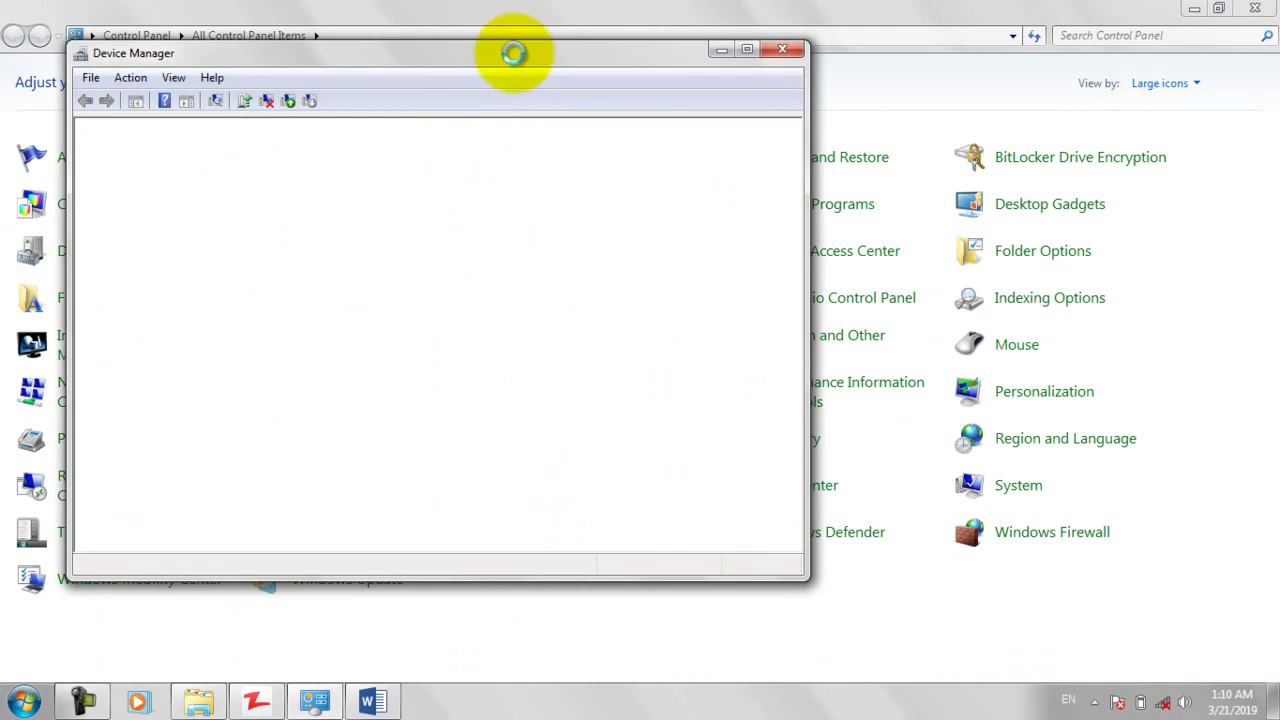
{"action": "left_click_drag", "start_coordinate": [513, 53], "coordinate": [755, 118]}
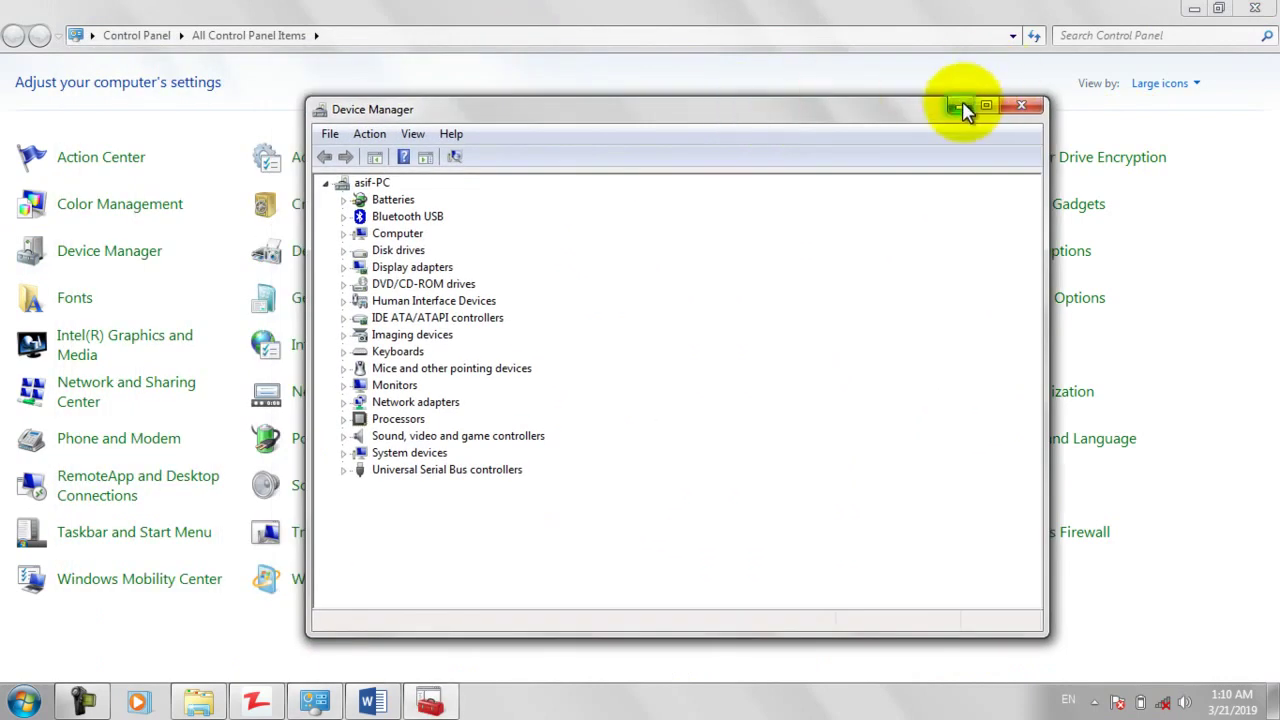
Step: Close Device Manager and the Control Panel, and minimize the Word document to return to the desktop
{"action": "left_click", "coordinate": [1008, 105]}
{"action": "left_click", "coordinate": [1250, 9]}
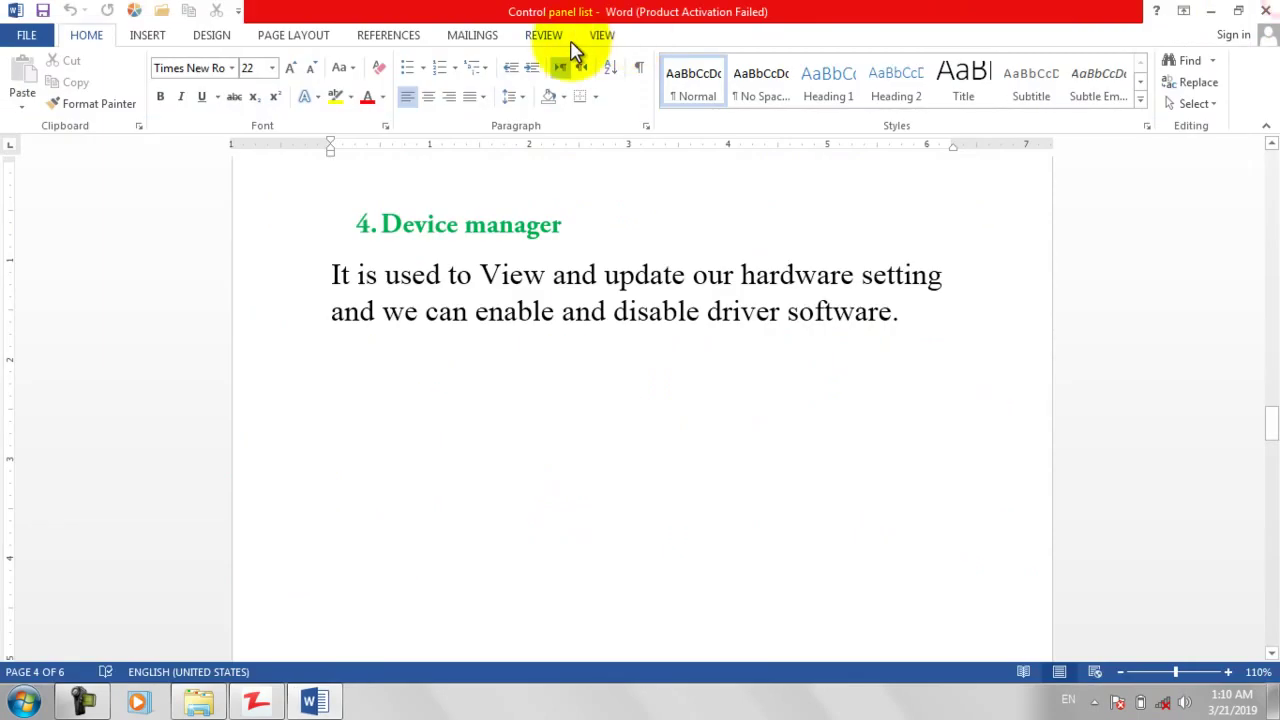
{"action": "left_click", "coordinate": [1207, 14]}
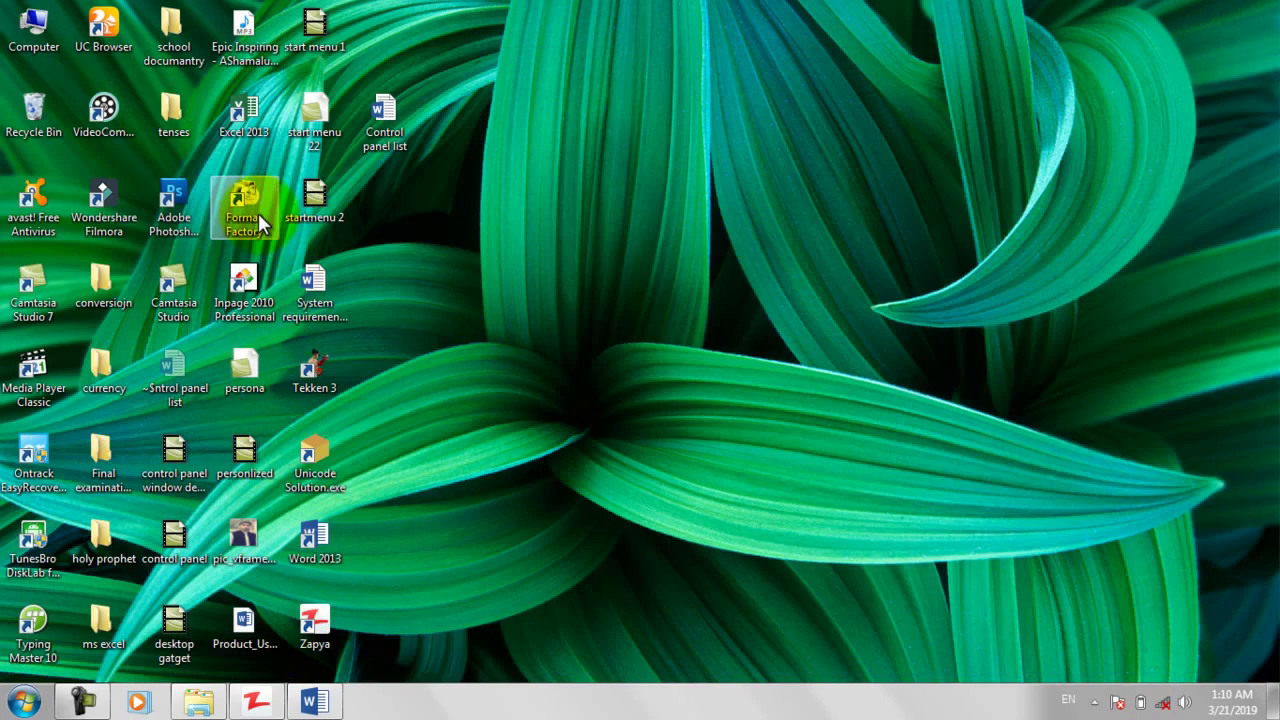
{"action": "right_click", "coordinate": [32, 38]}
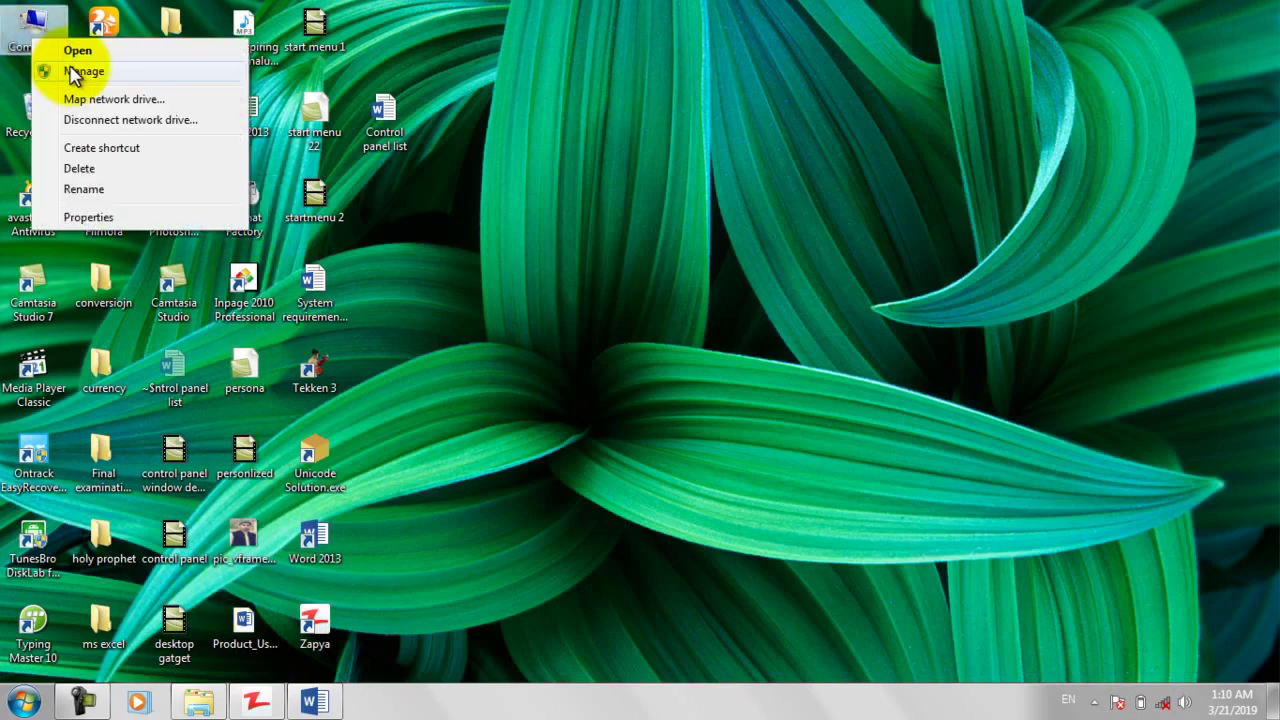
{"action": "left_click", "coordinate": [463, 222]}
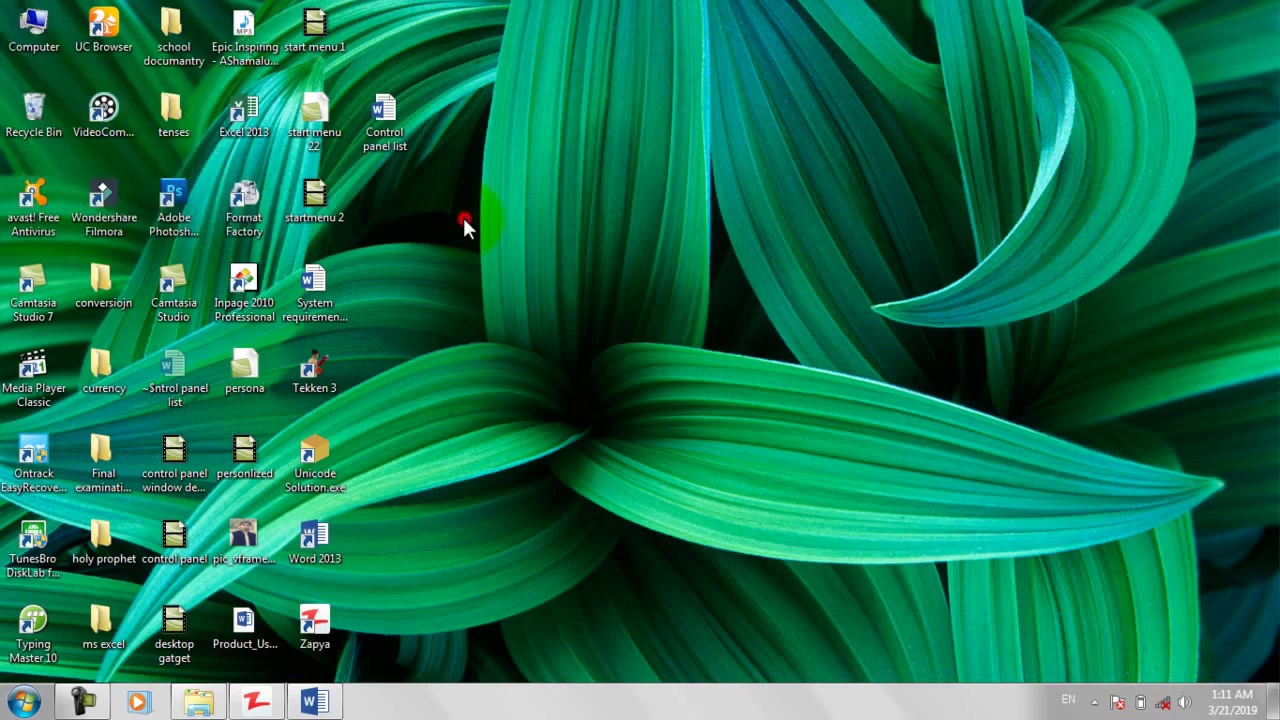
Step: Open Device Manager from the Control Panel and move its window toward the middle of the screen
{"action": "left_click", "coordinate": [14, 698]}
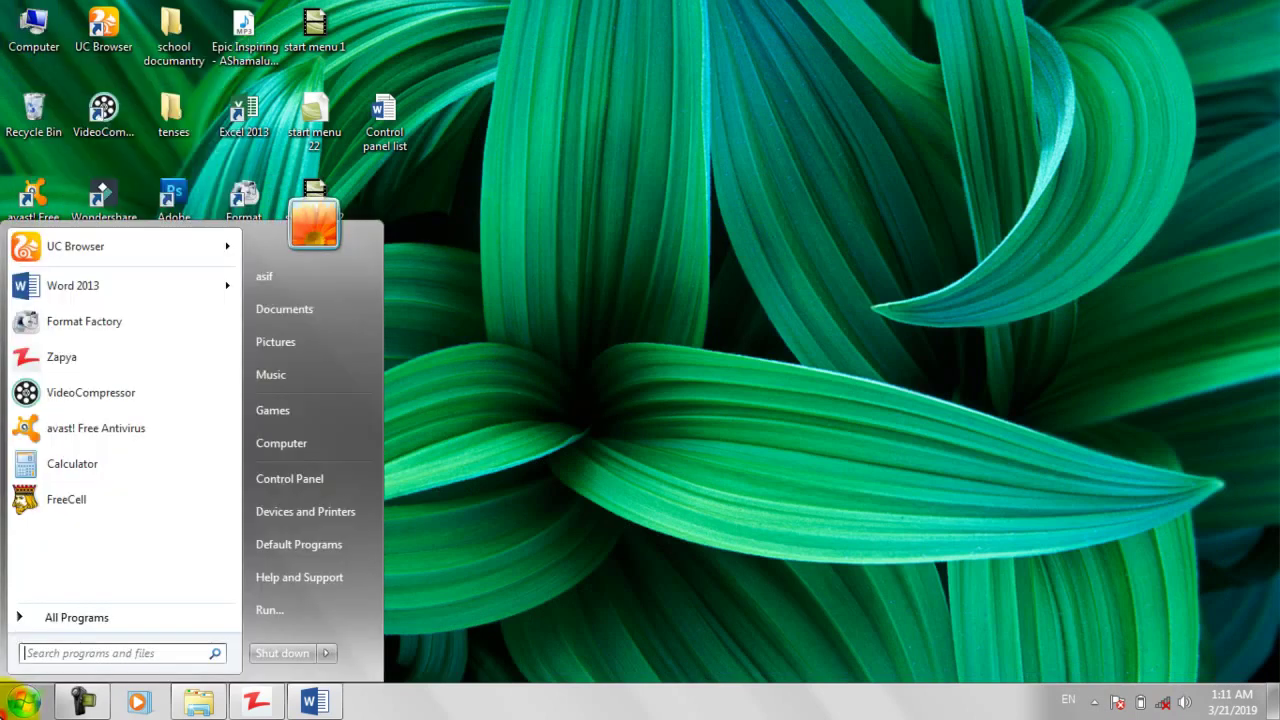
{"action": "left_click", "coordinate": [267, 440]}
{"action": "left_click", "coordinate": [22, 700]}
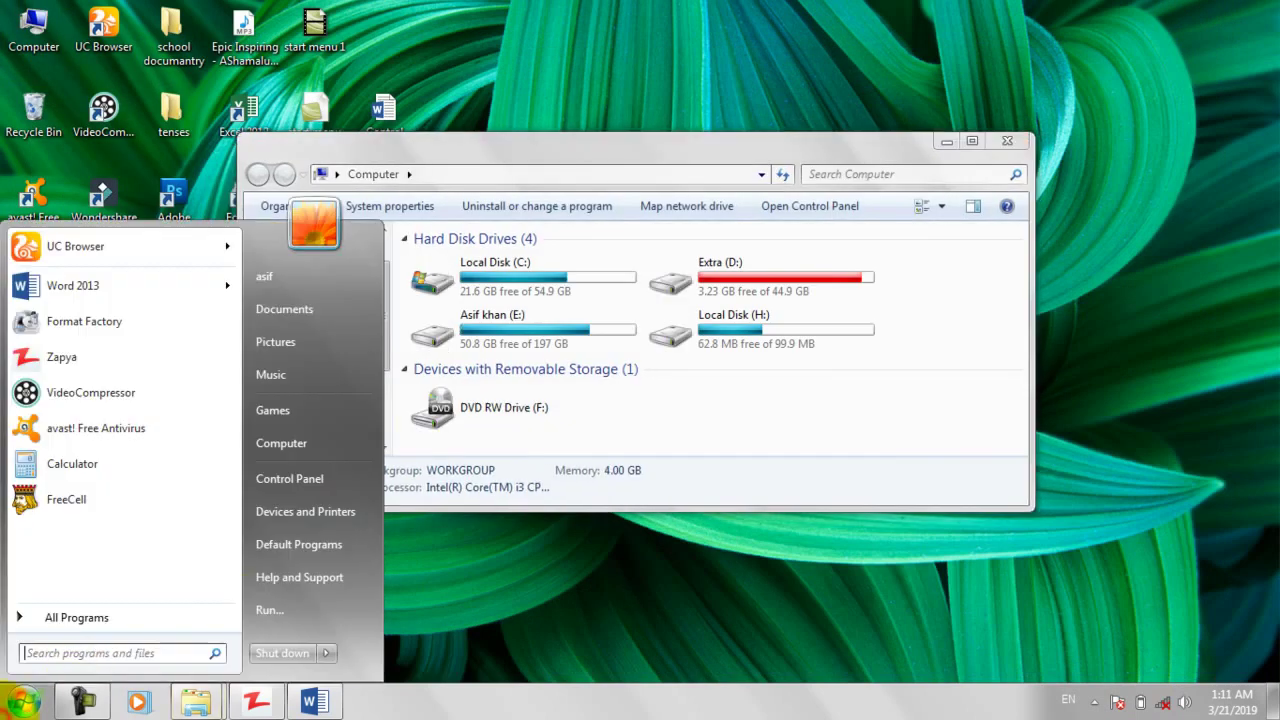
{"action": "left_click", "coordinate": [300, 485]}
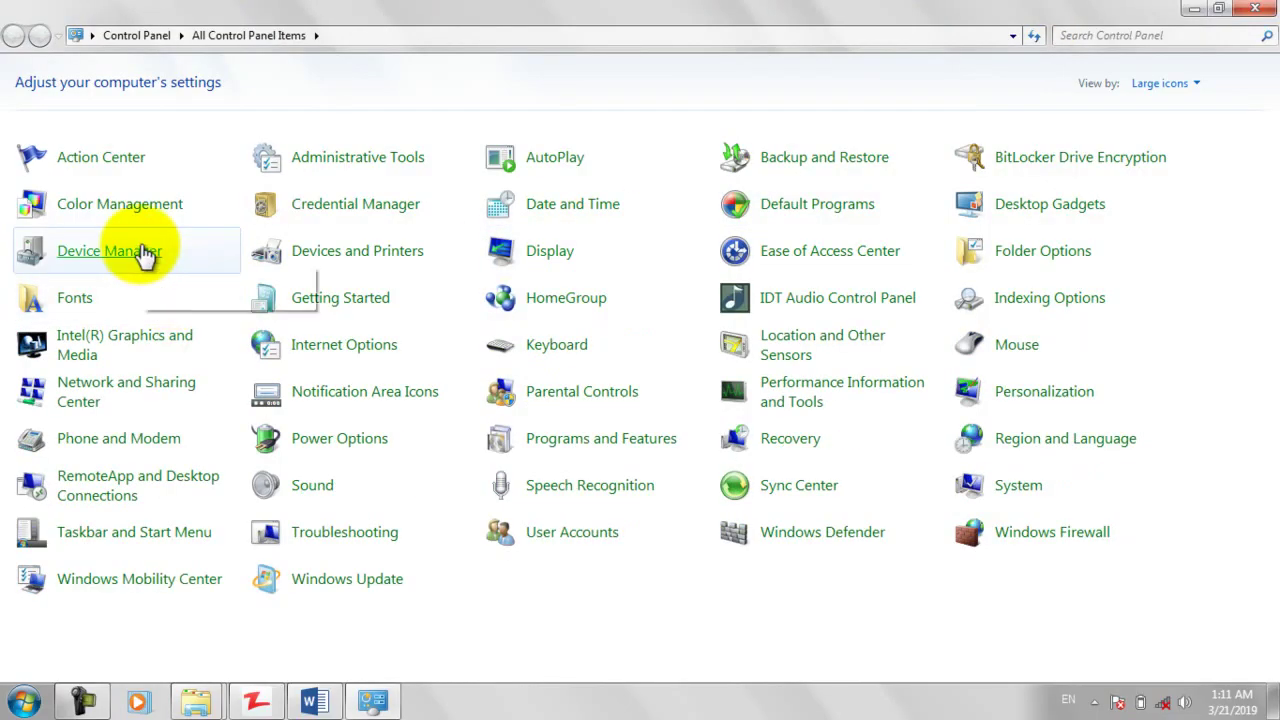
{"action": "left_click", "coordinate": [143, 253]}
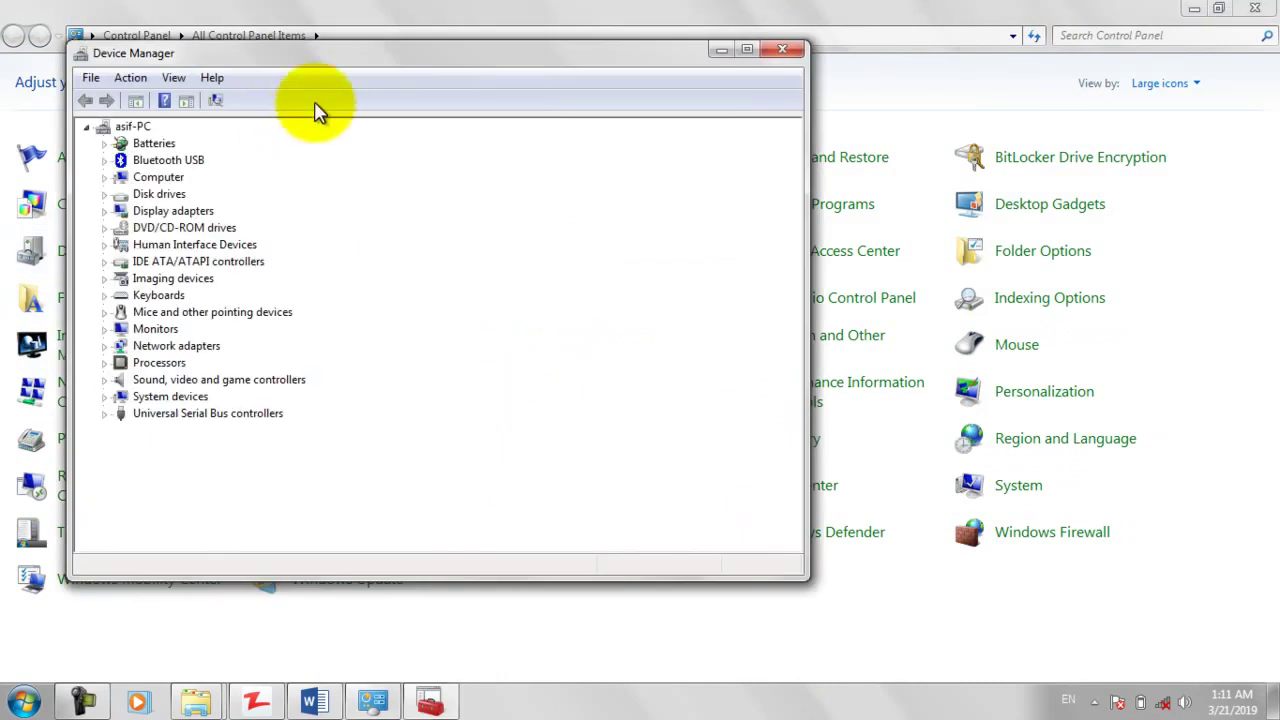
{"action": "left_click_drag", "start_coordinate": [351, 64], "coordinate": [630, 138]}
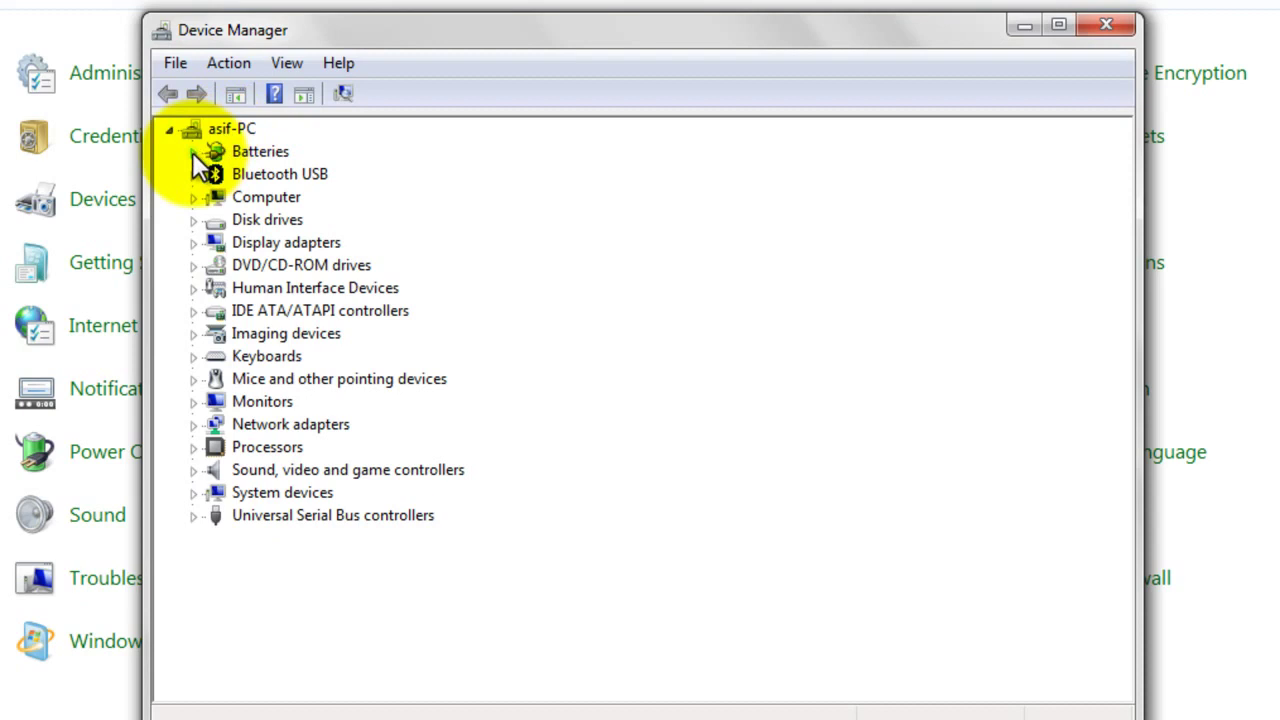
Step: Examine the devices under Batteries and Bluetooth USB in Device Manager, collapsing each category after viewing
{"action": "left_click", "coordinate": [192, 152]}
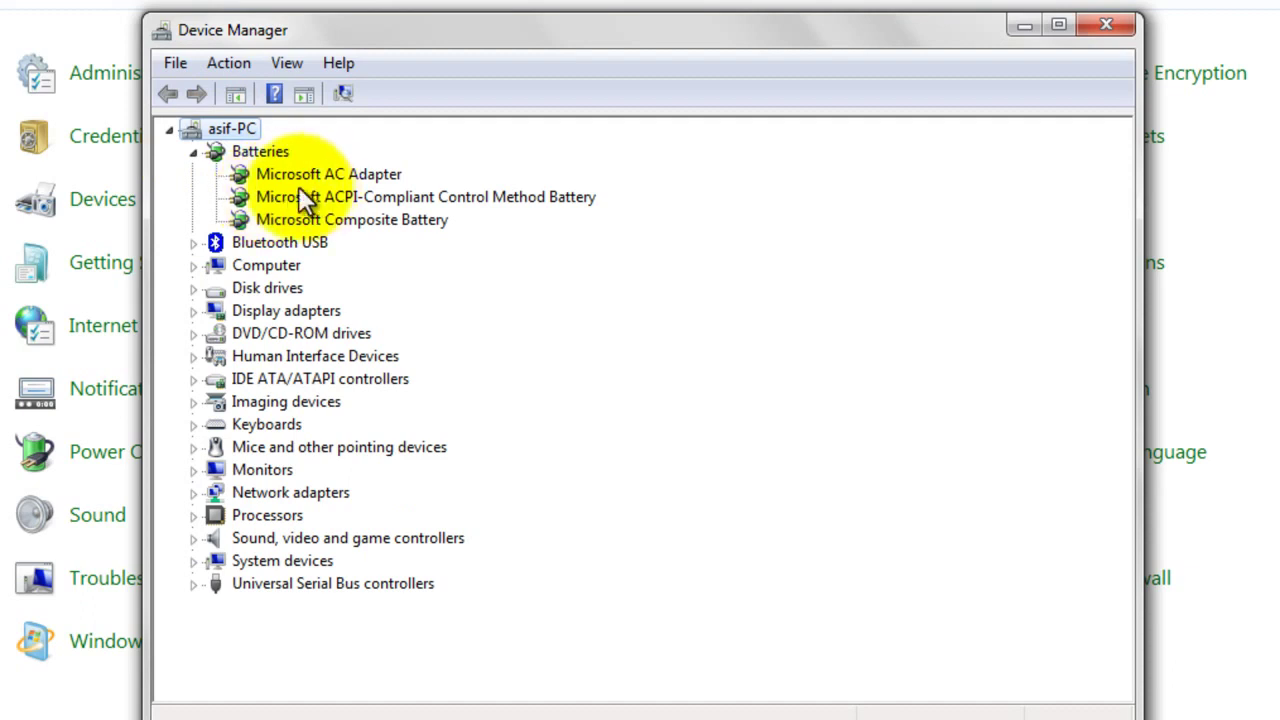
{"action": "left_click", "coordinate": [193, 152]}
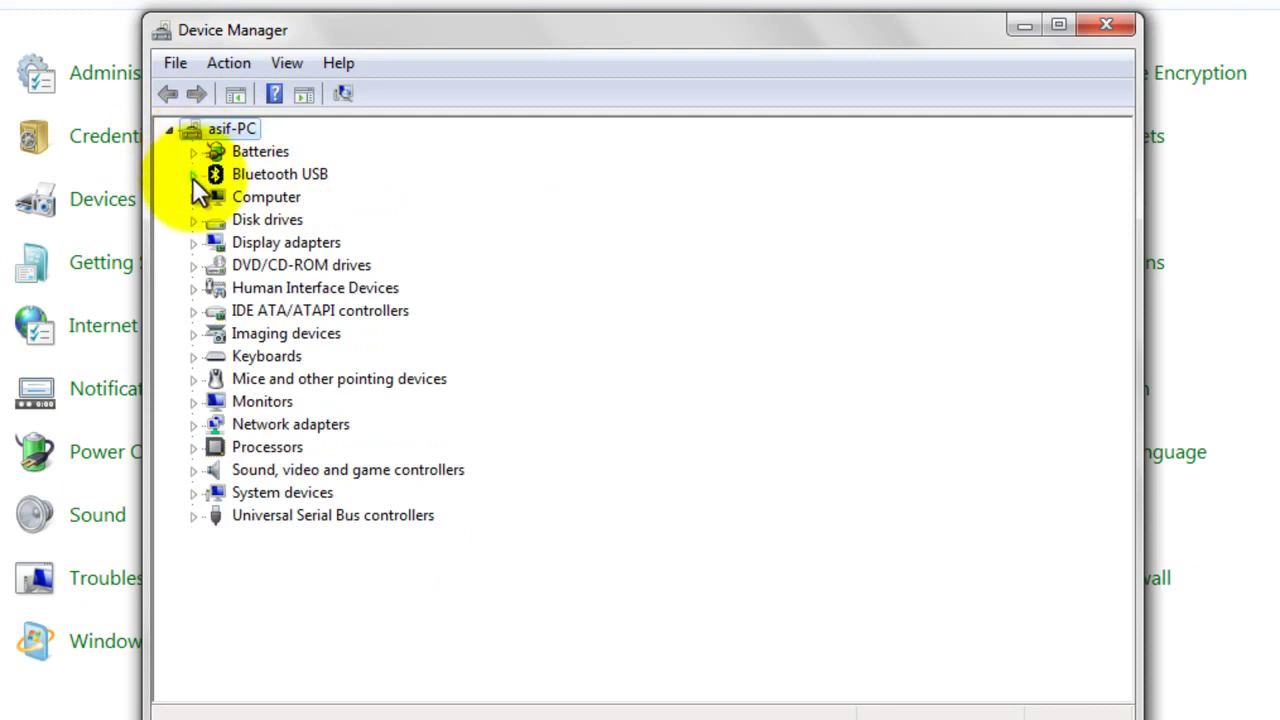
{"action": "left_click", "coordinate": [193, 175]}
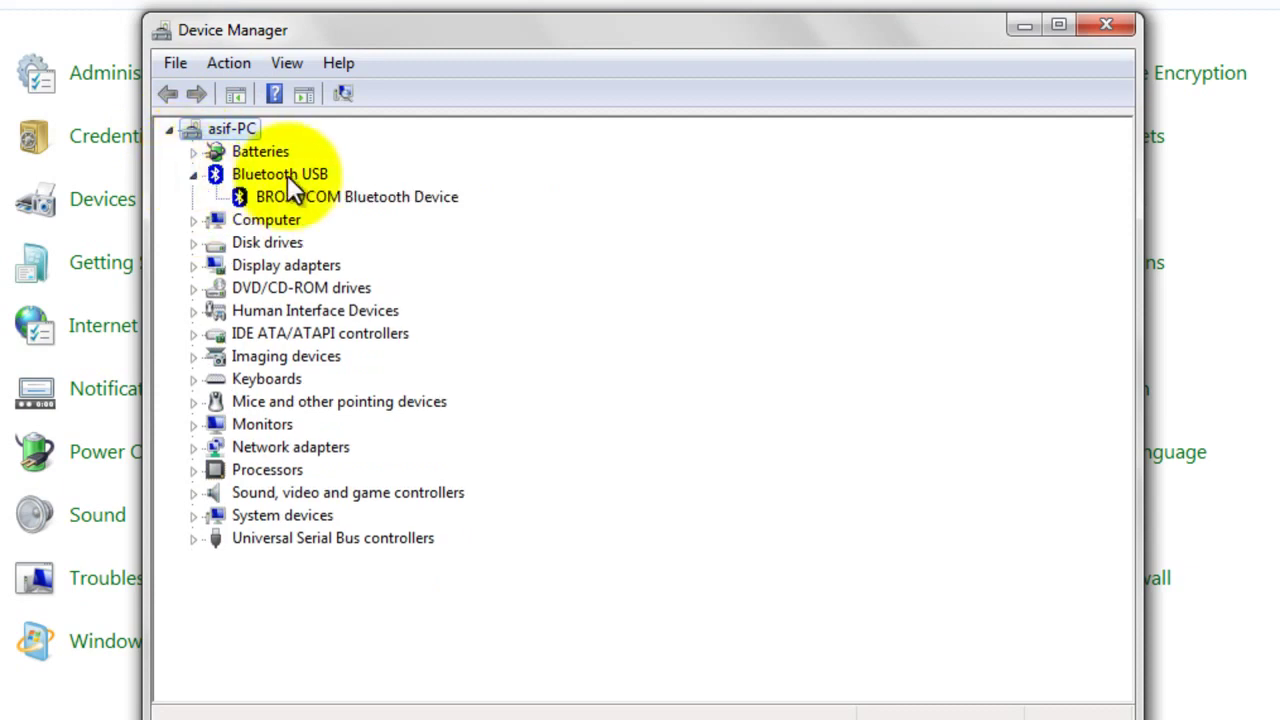
{"action": "left_click", "coordinate": [193, 174]}
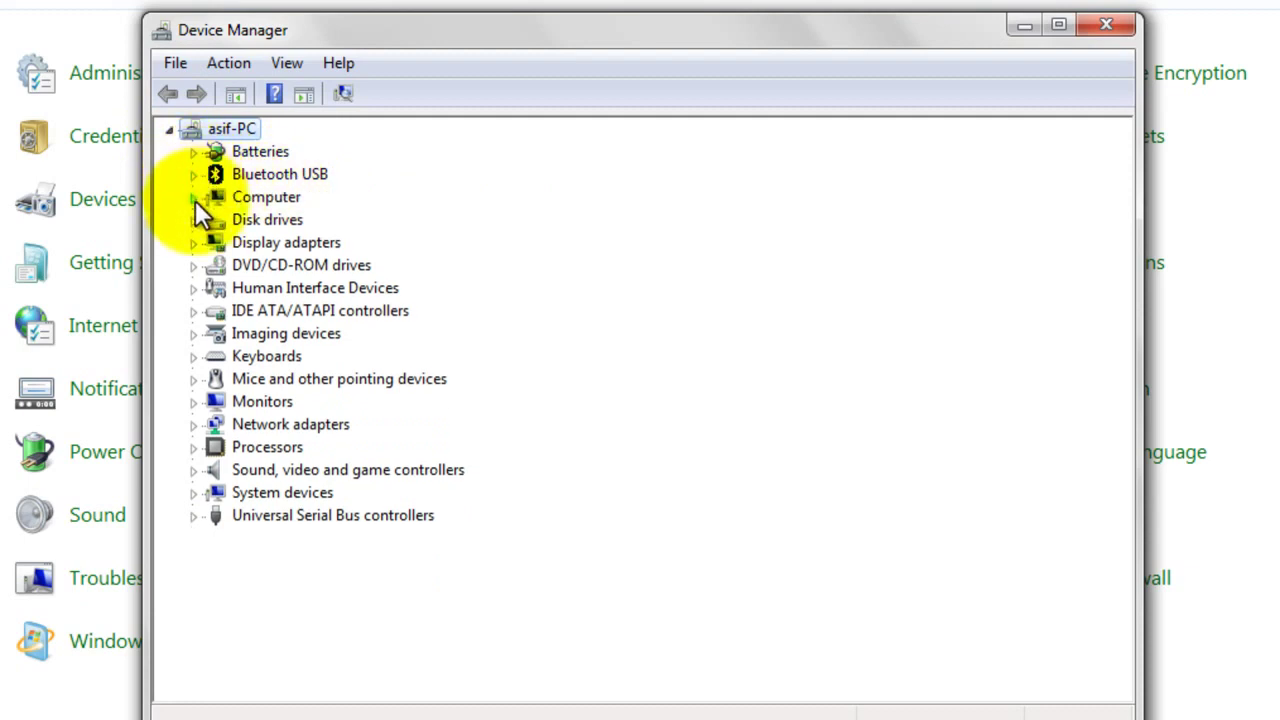
Step: Examine the entries under the Computer and Disk drives categories, collapsing each one after viewing
{"action": "left_click", "coordinate": [194, 198]}
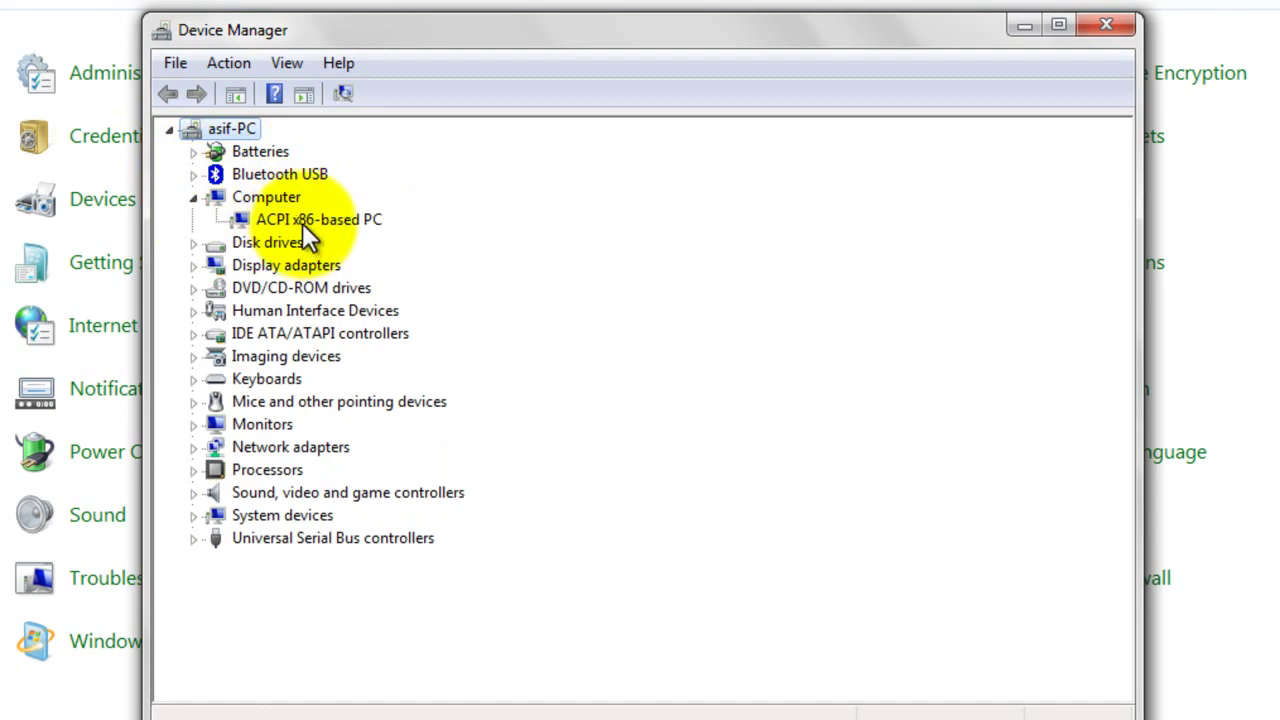
{"action": "left_click", "coordinate": [193, 197]}
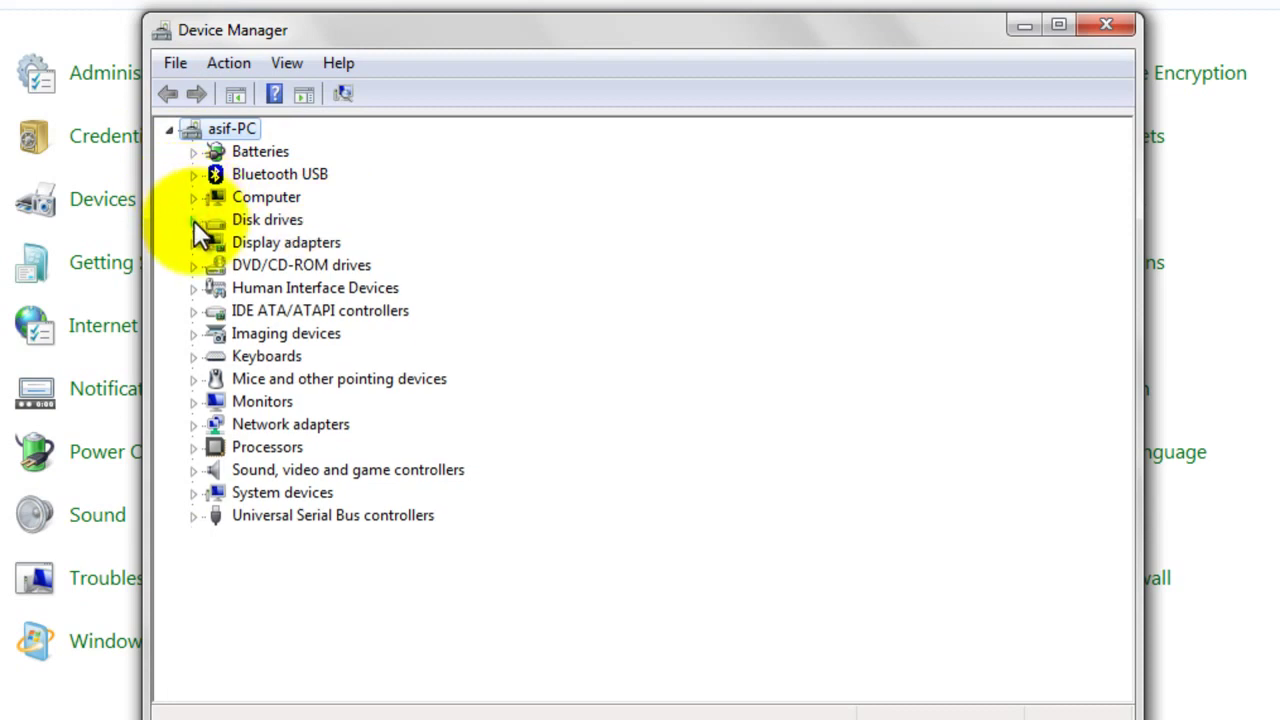
{"action": "left_click", "coordinate": [194, 220]}
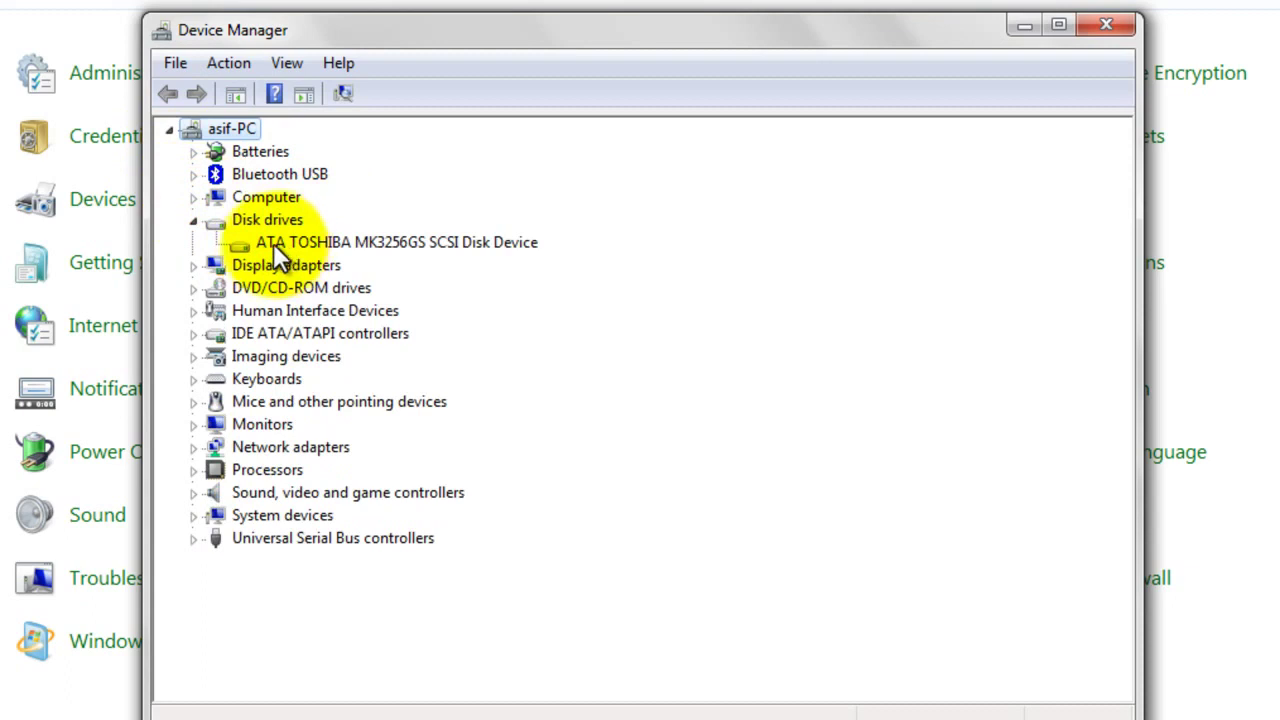
{"action": "left_click", "coordinate": [193, 221]}
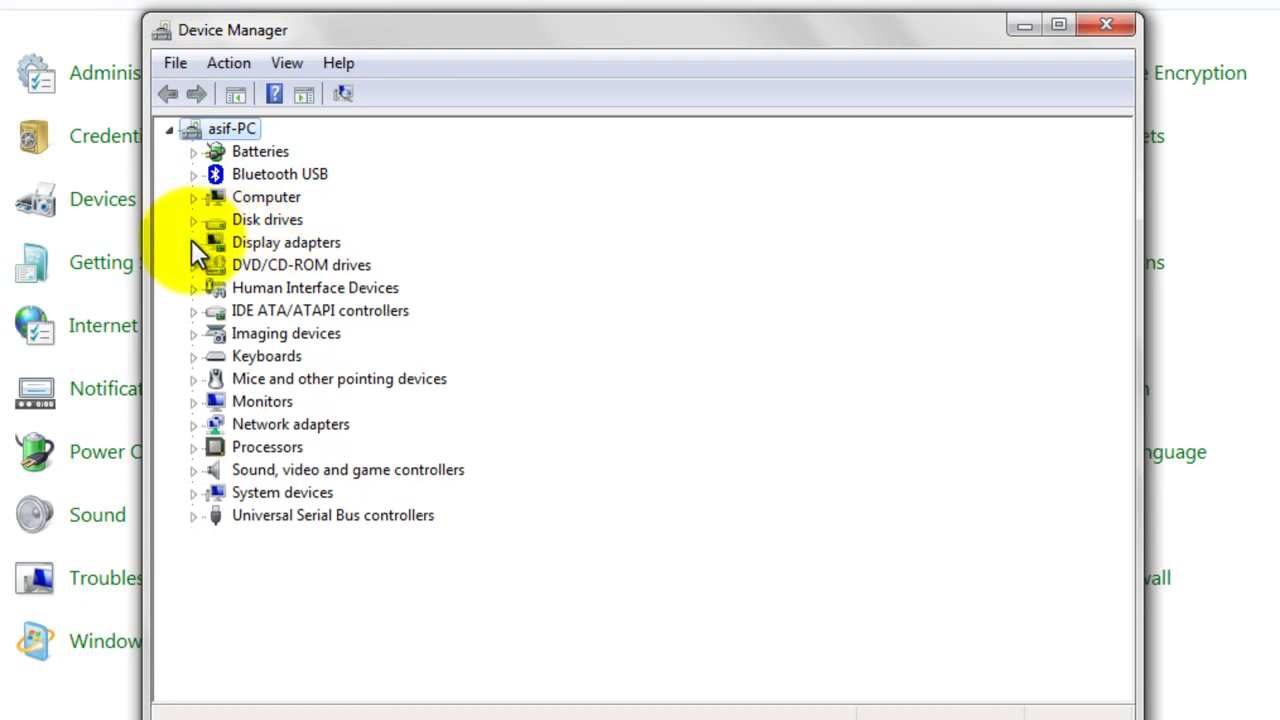
Step: Examine the devices under Display adapters and DVD/CD-ROM drives, dismissing the color scheme prompt without changing the scheme
{"action": "left_click", "coordinate": [193, 242]}
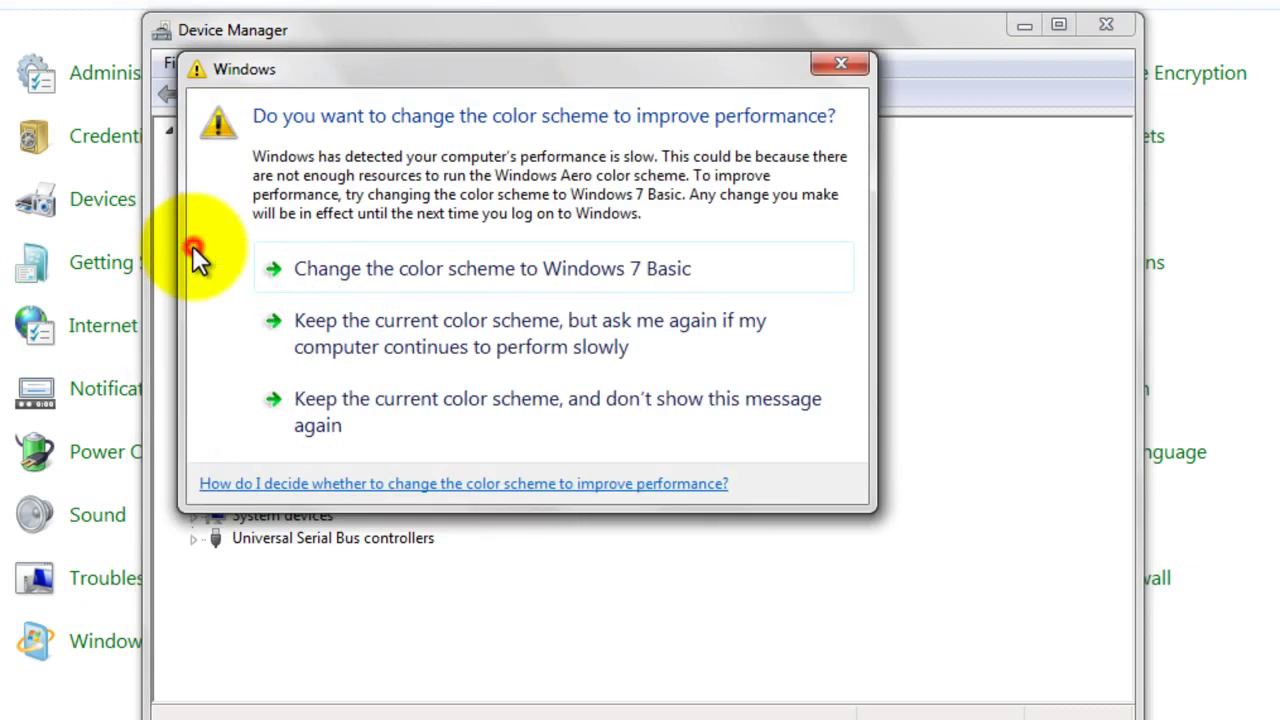
{"action": "left_click", "coordinate": [834, 64]}
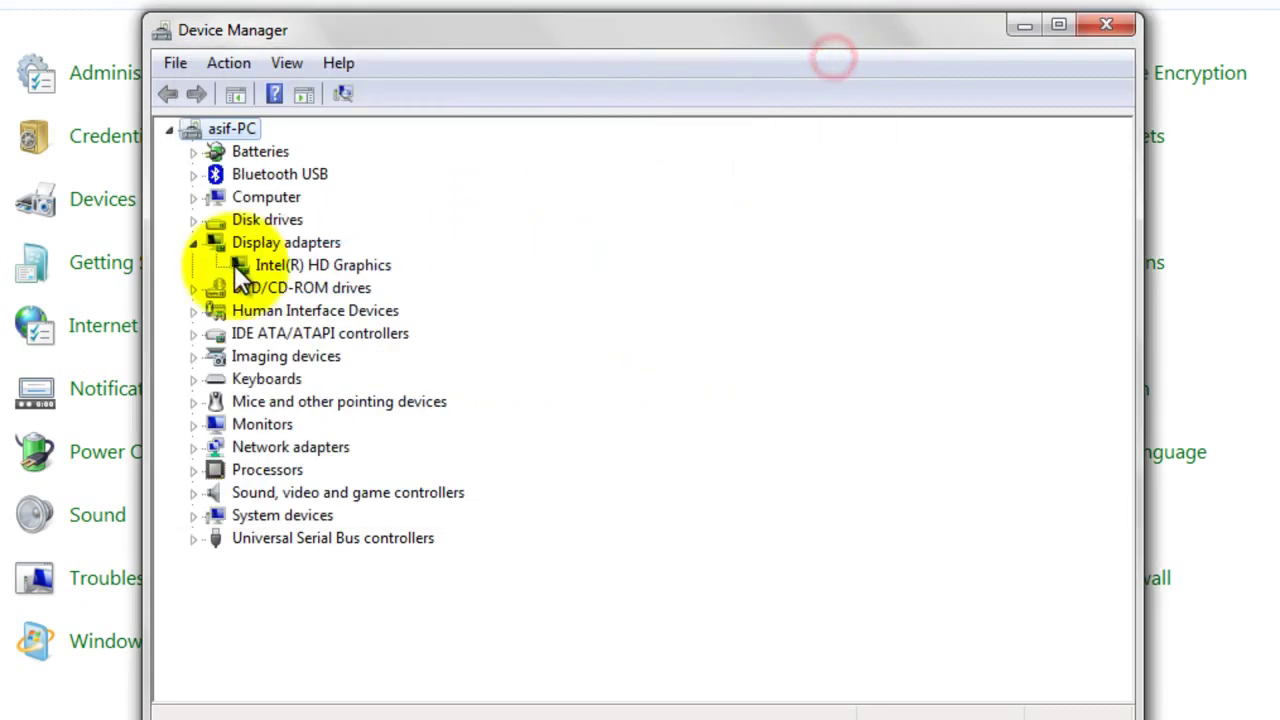
{"action": "left_click", "coordinate": [194, 243]}
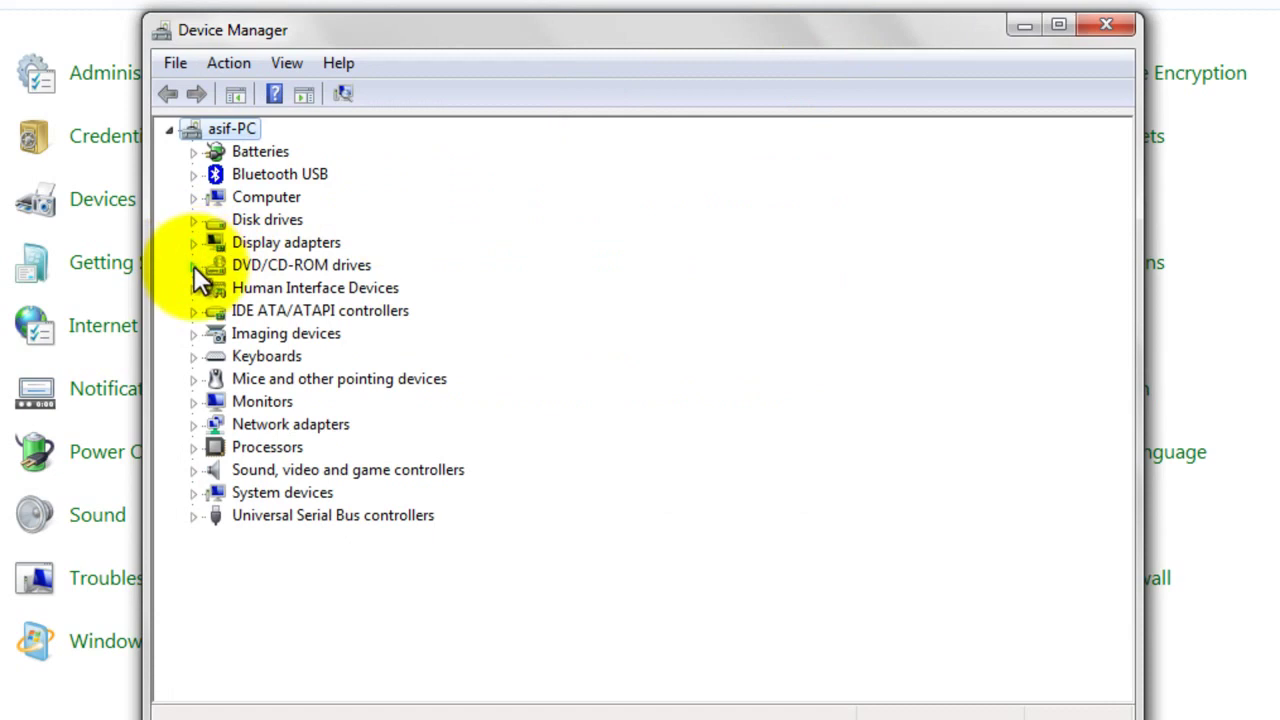
{"action": "left_click", "coordinate": [194, 266]}
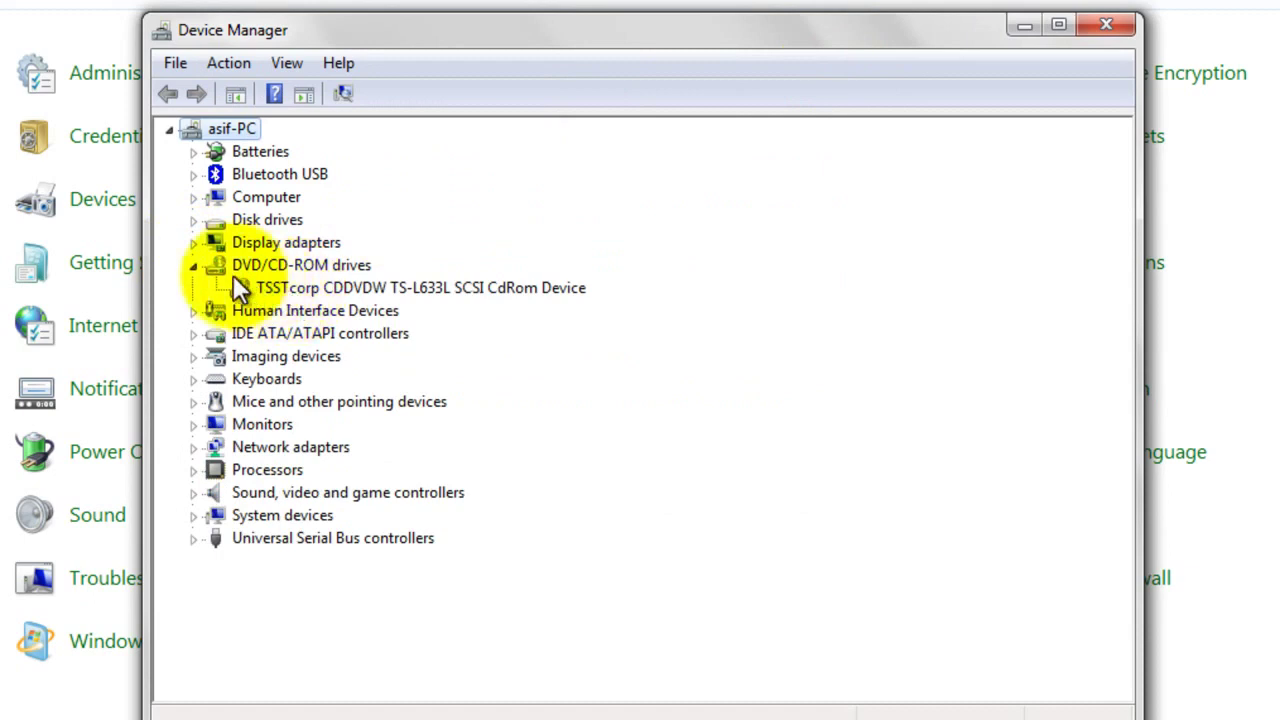
{"action": "left_click", "coordinate": [194, 265]}
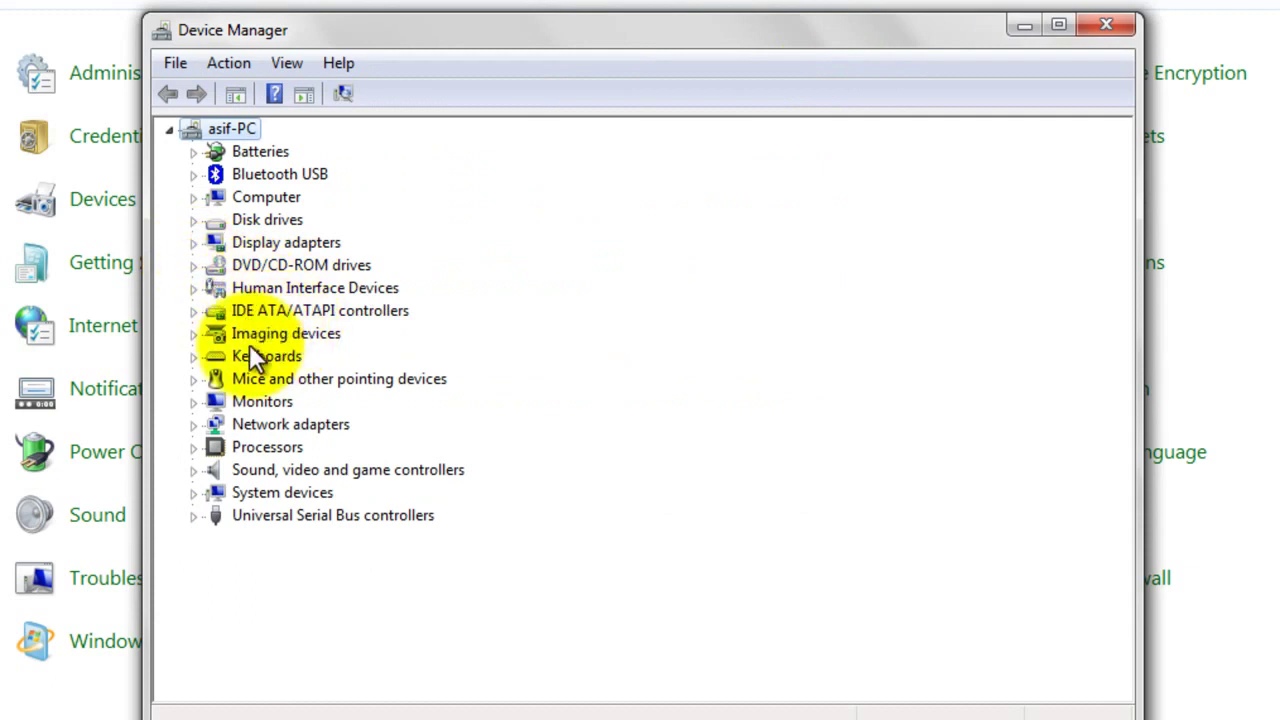
Step: Examine the devices under Keyboards and Mice and other pointing devices, collapse both categories and dismiss the color scheme prompt
{"action": "left_click", "coordinate": [193, 357]}
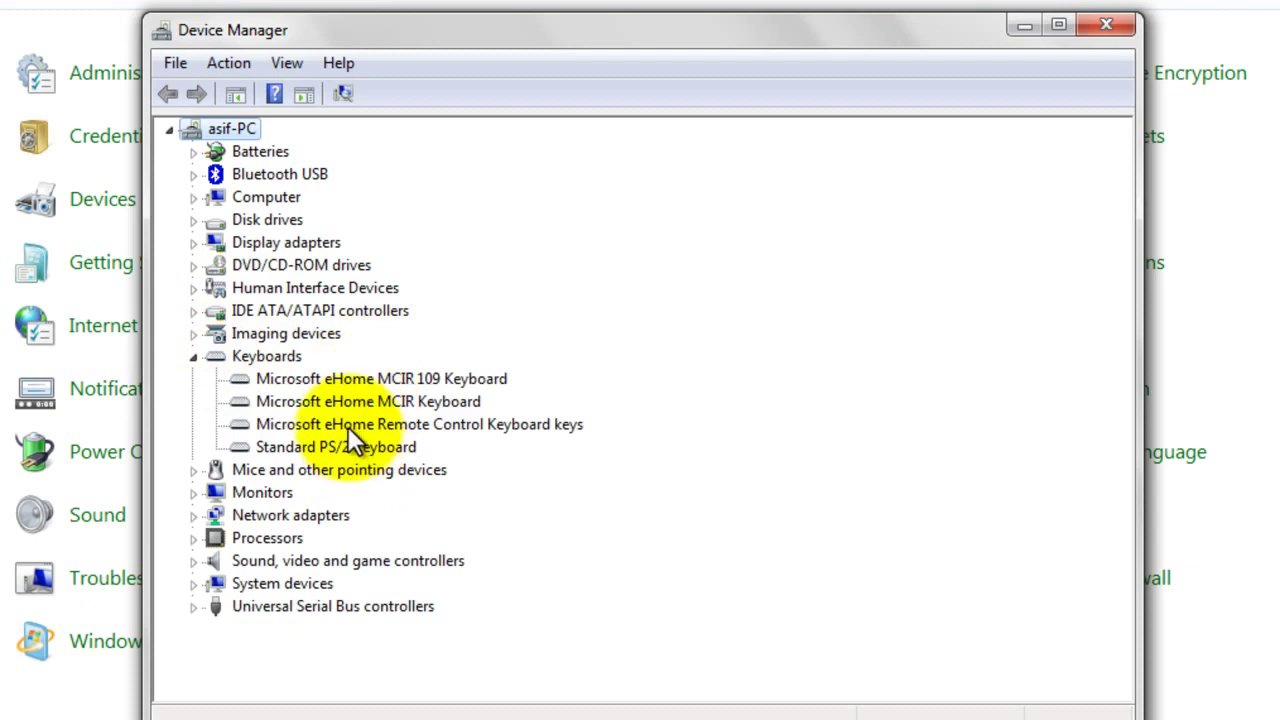
{"action": "left_click", "coordinate": [193, 357]}
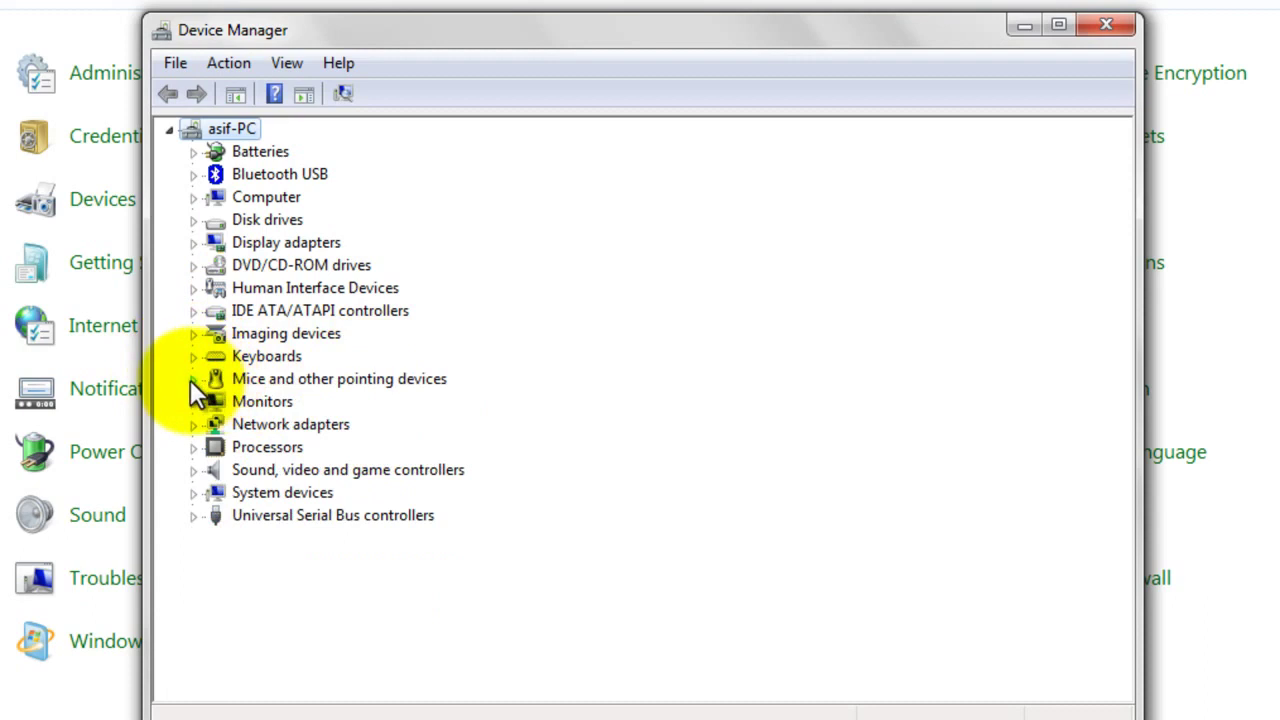
{"action": "left_click", "coordinate": [193, 379]}
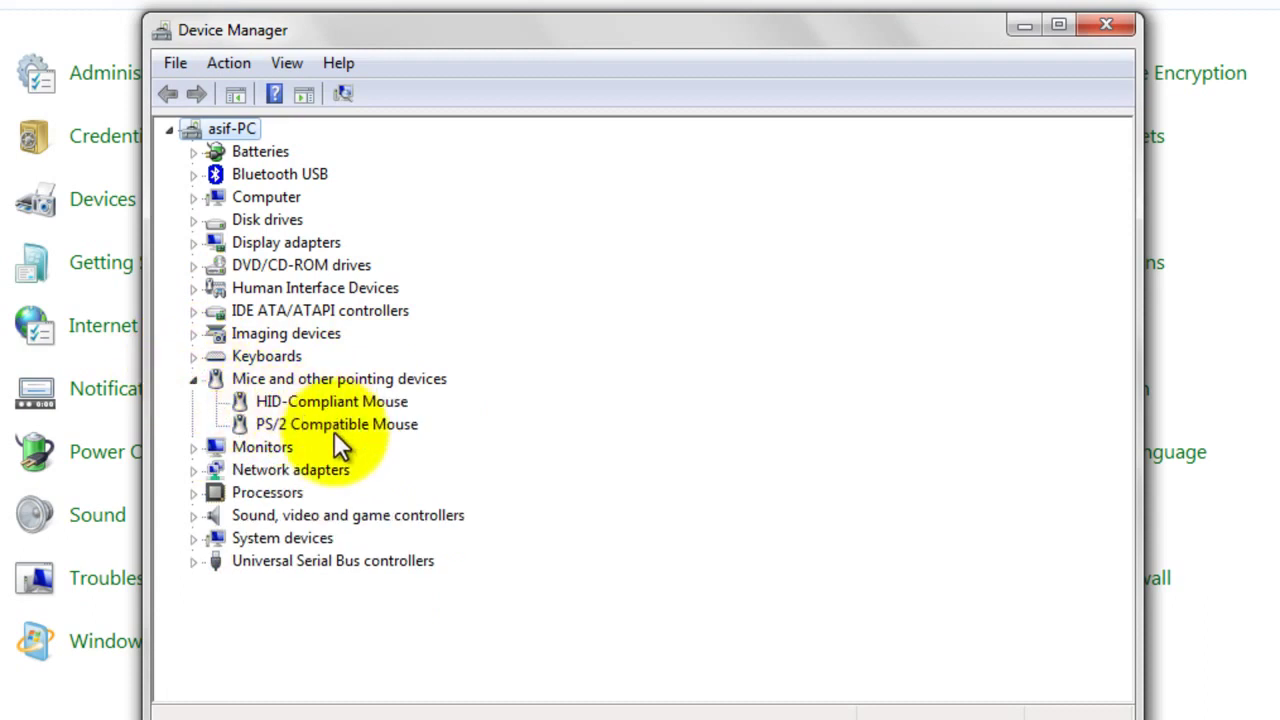
{"action": "left_click", "coordinate": [192, 388]}
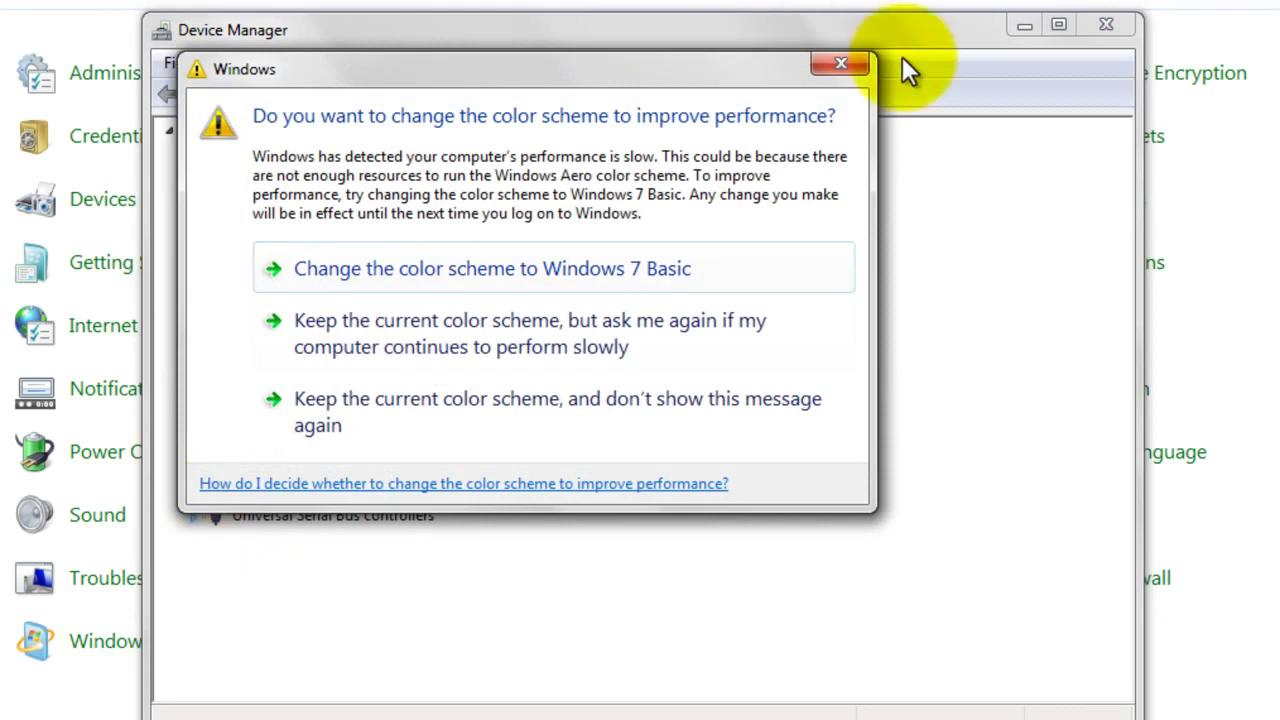
{"action": "left_click", "coordinate": [849, 69]}
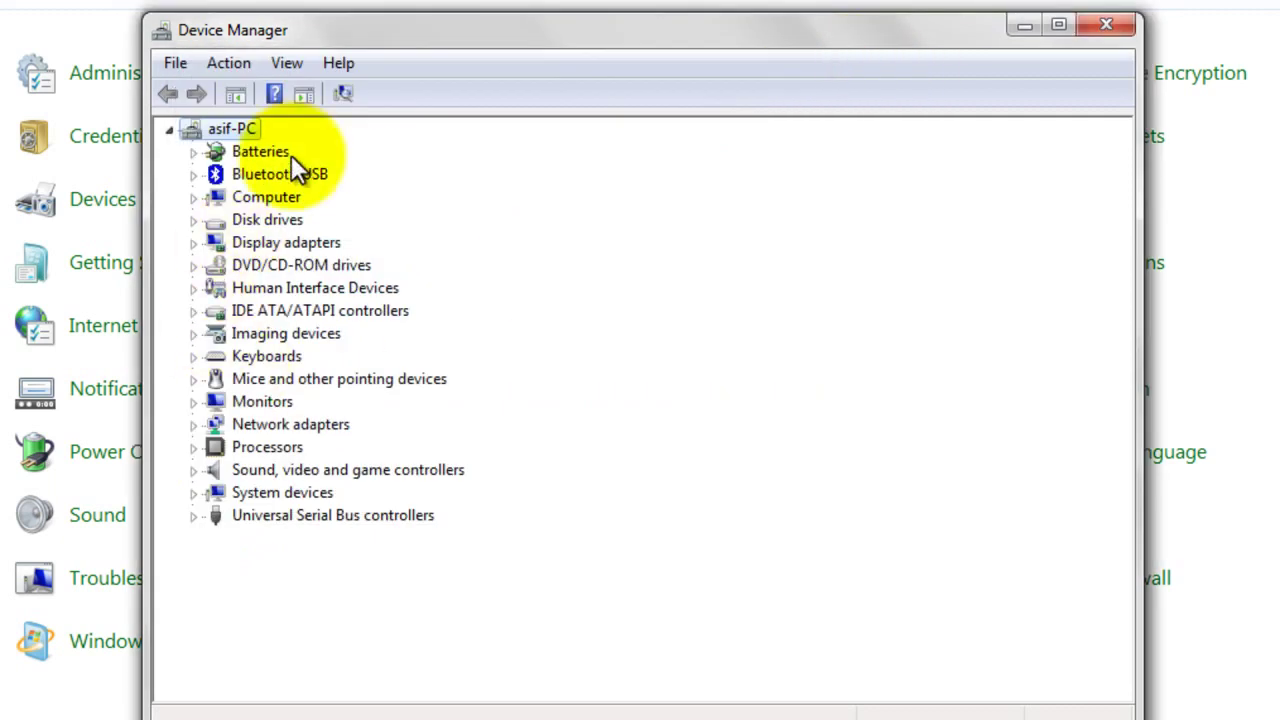
Step: Expand Universal Serial Bus controllers and show the available driver actions for the Intel USB Enhanced Host Controller - 3B34
{"action": "left_click", "coordinate": [192, 516]}
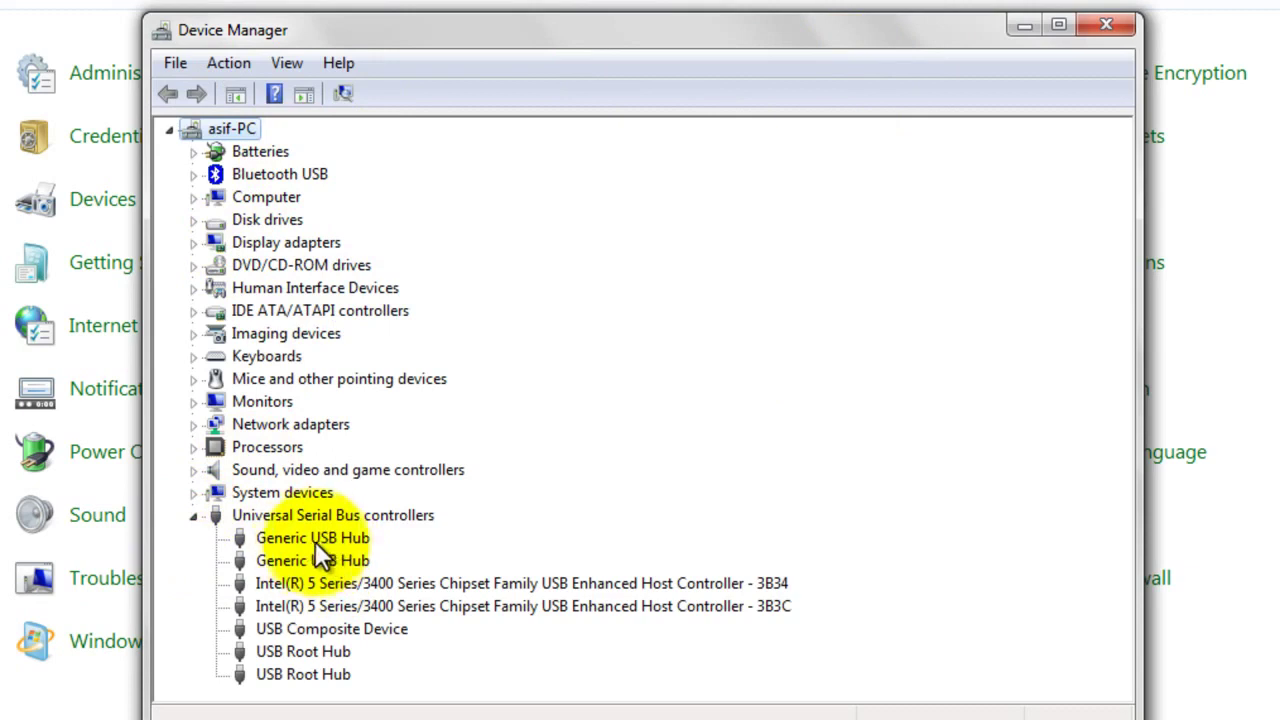
{"action": "left_click", "coordinate": [330, 582]}
{"action": "right_click", "coordinate": [330, 582]}
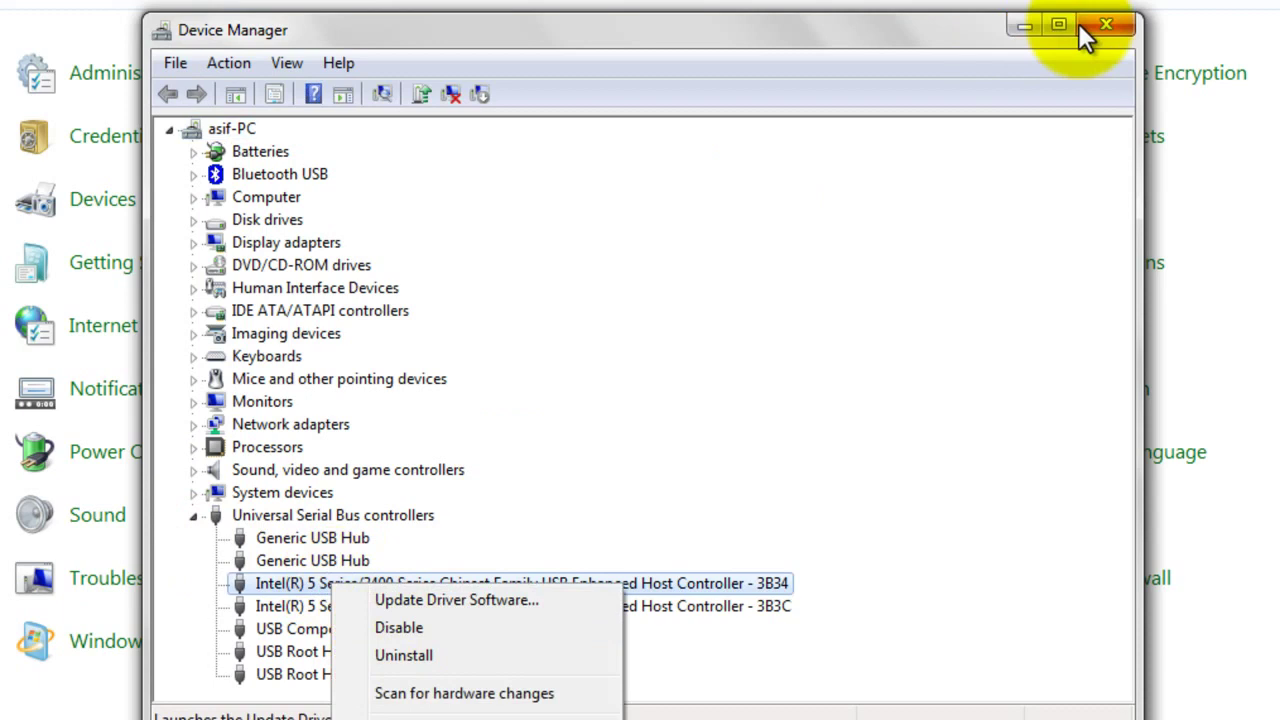
Step: Close Device Manager and show the Troubleshooting section of the Word document "Control panel list" in a maximized window
{"action": "left_click", "coordinate": [995, 95]}
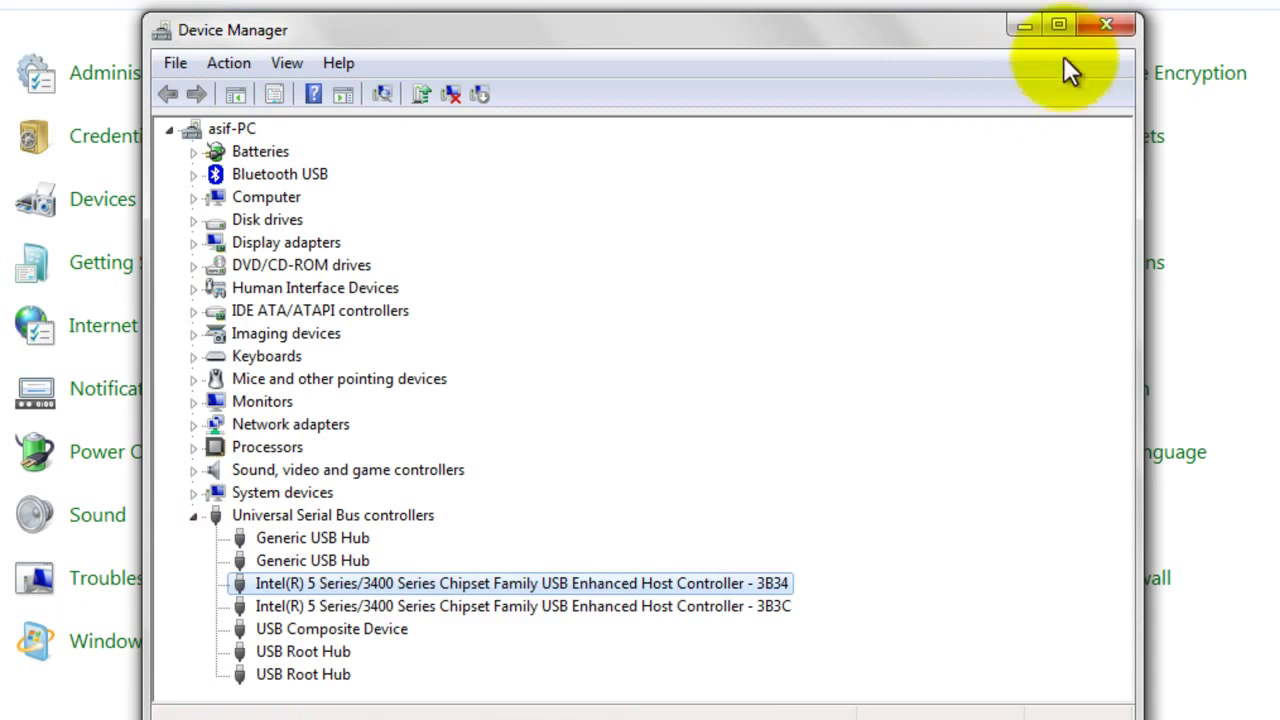
{"action": "left_click", "coordinate": [1110, 26]}
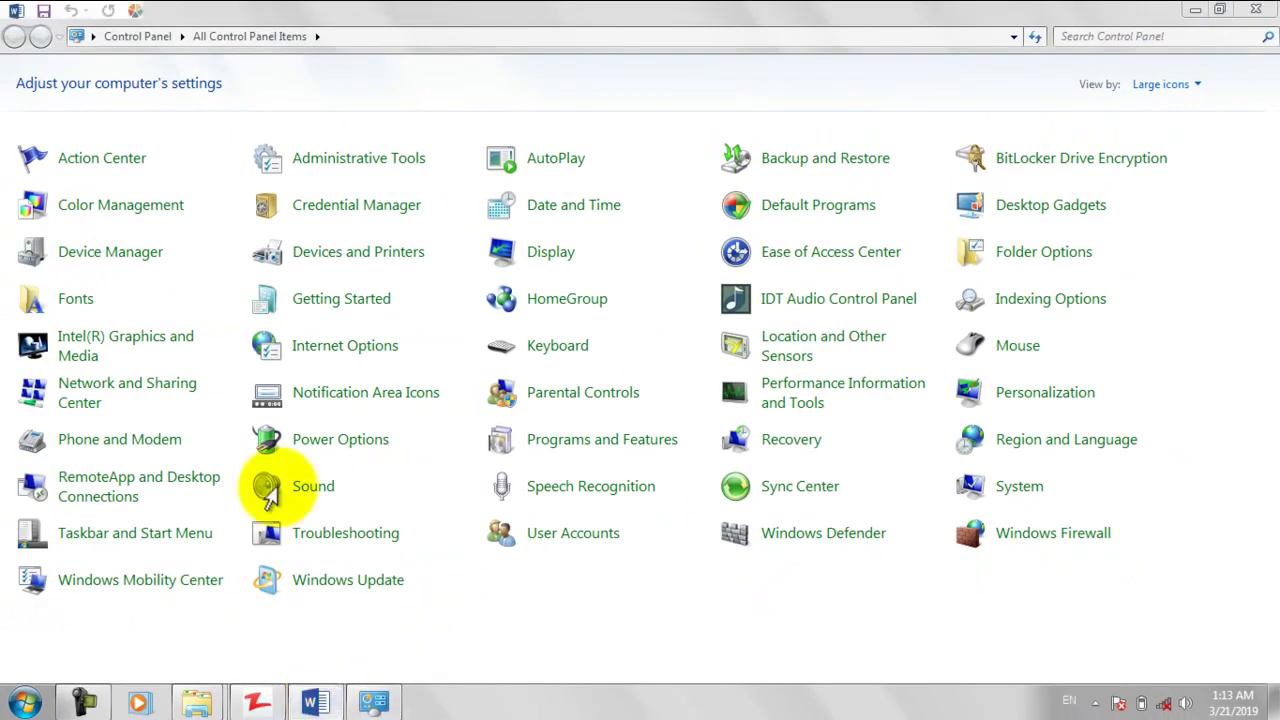
{"action": "left_click", "coordinate": [14, 10]}
{"action": "left_click", "coordinate": [42, 33]}
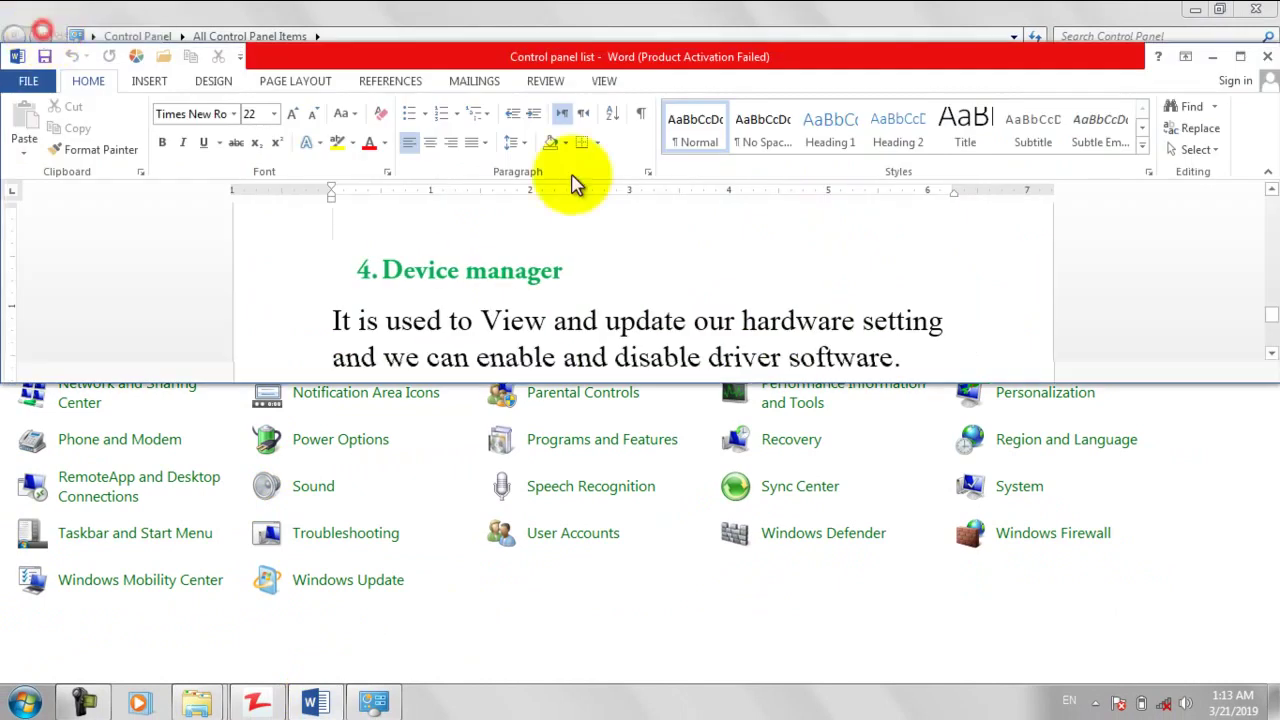
{"action": "left_click", "coordinate": [1238, 57]}
{"action": "left_click_drag", "start_coordinate": [1270, 415], "coordinate": [1272, 502]}
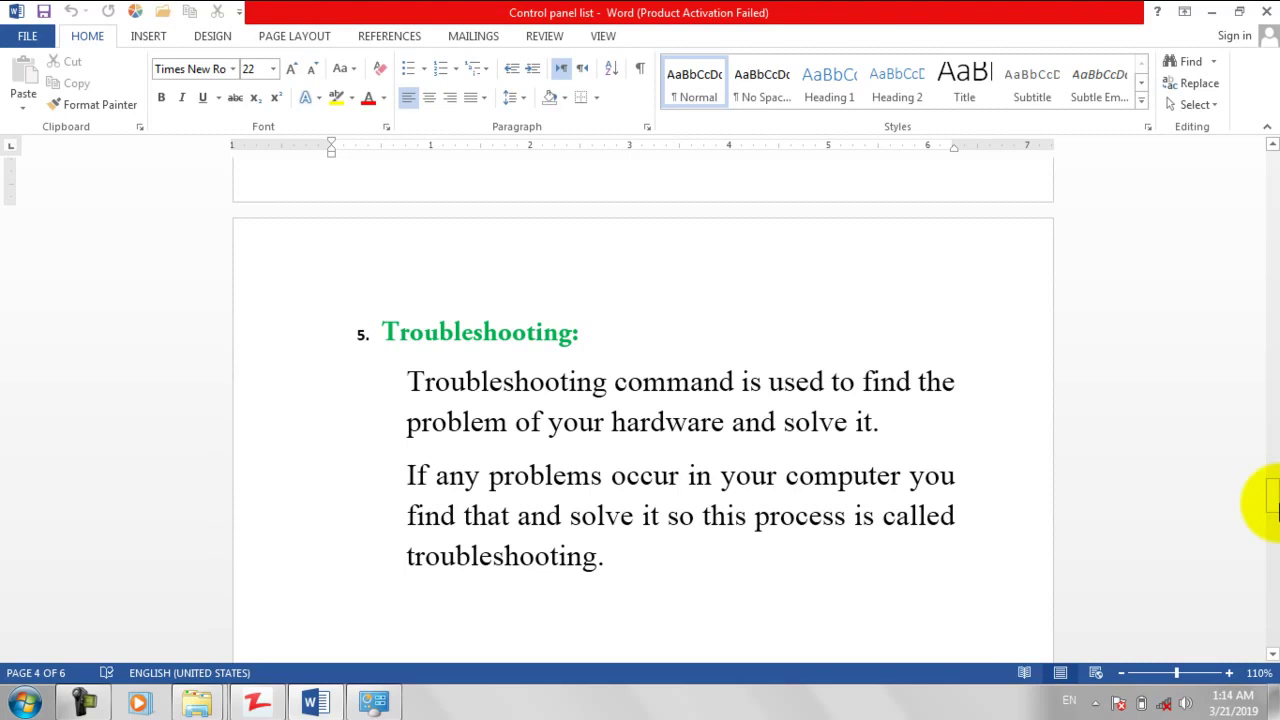
Step: Open the Control Panel in a maximized window and view its Troubleshooting page
{"action": "left_click", "coordinate": [15, 703]}
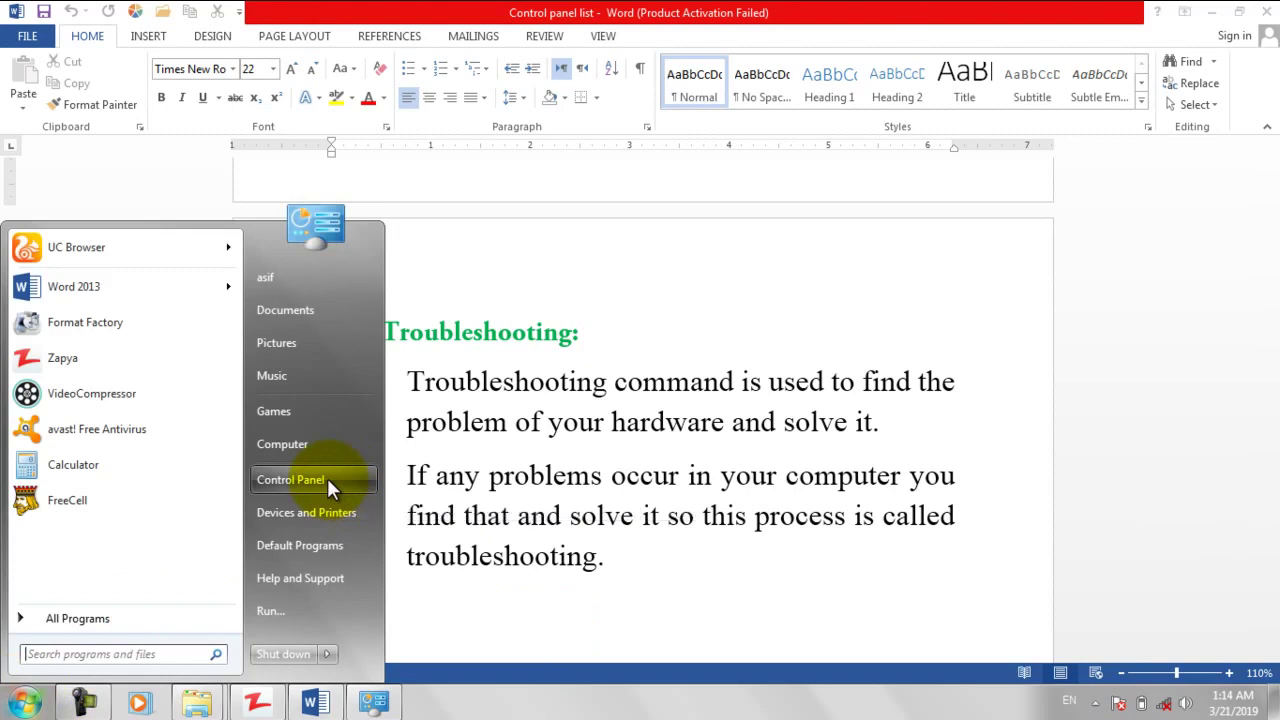
{"action": "left_click", "coordinate": [290, 480]}
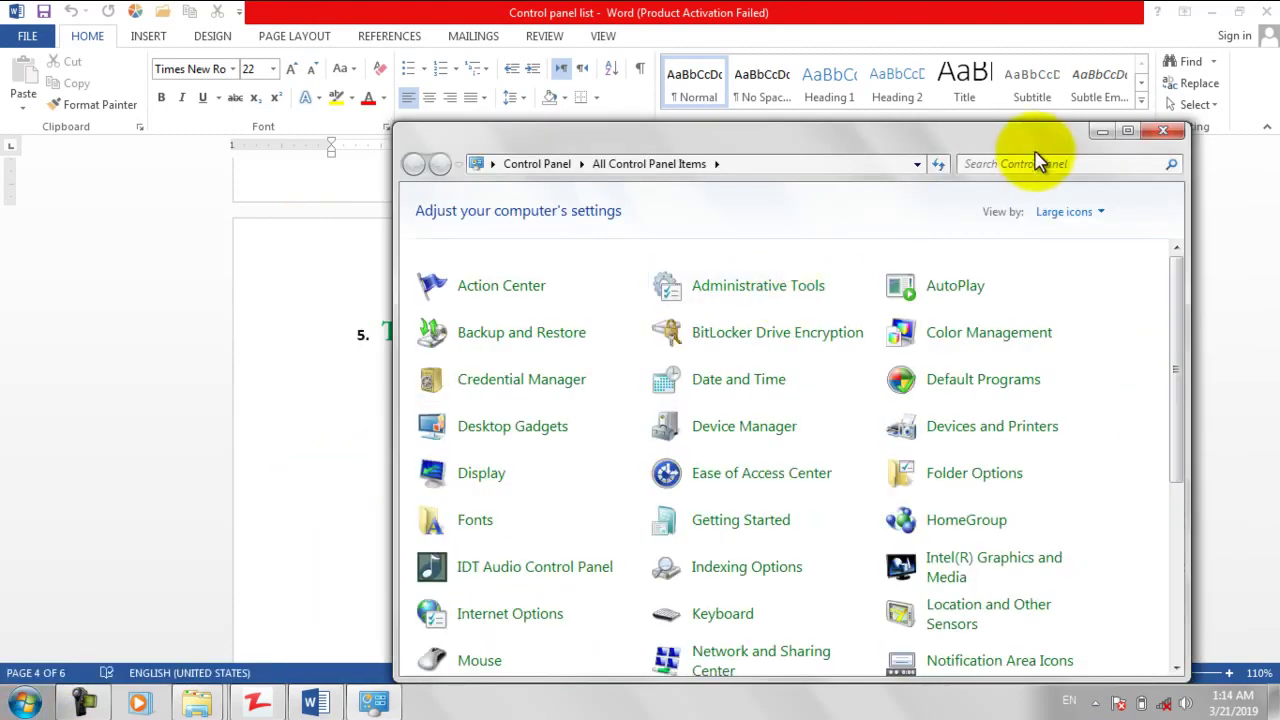
{"action": "left_click", "coordinate": [1127, 131]}
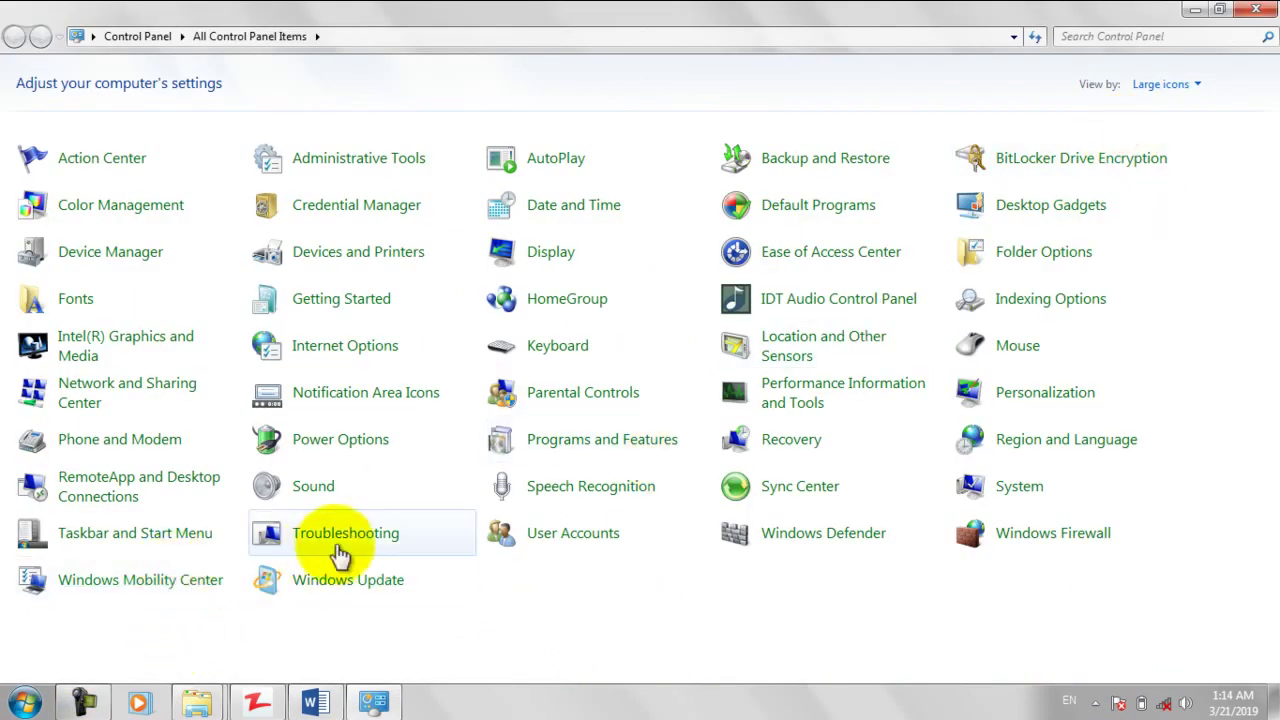
{"action": "left_click", "coordinate": [355, 538]}
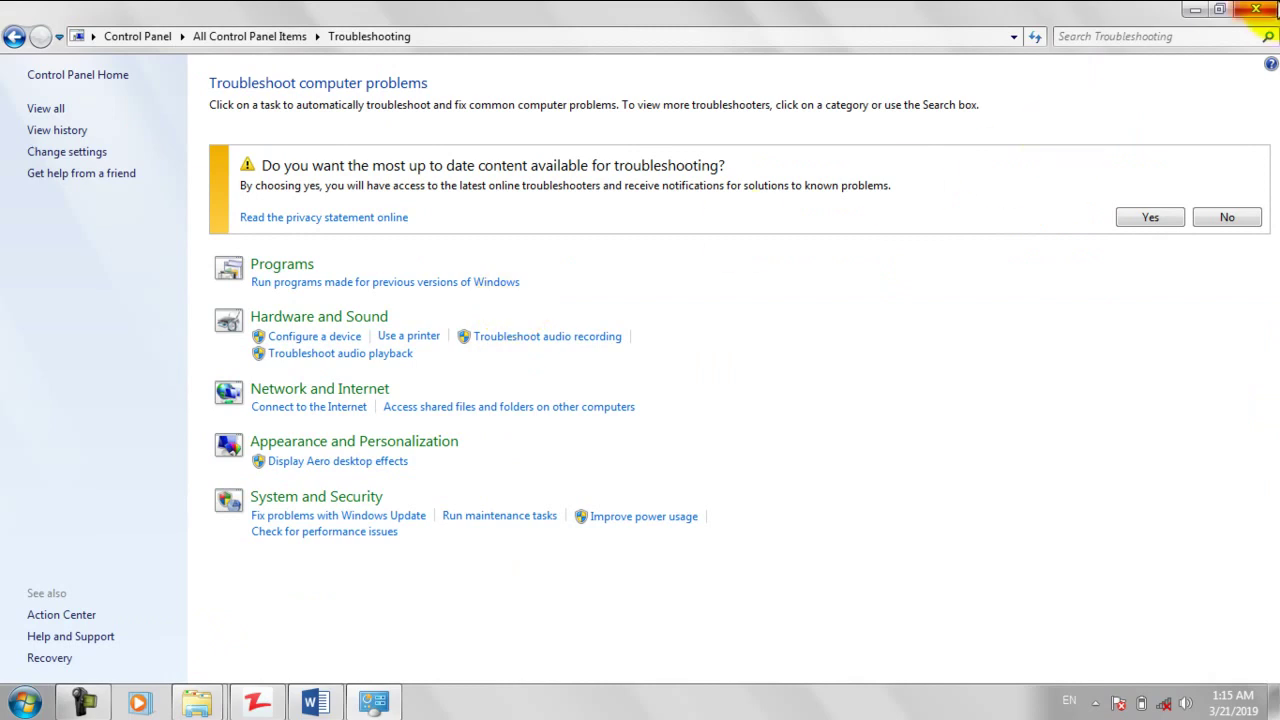
Step: Clear the desktop by closing the Troubleshooting and Computer windows and minimizing the Word document
{"action": "left_click", "coordinate": [1266, 8]}
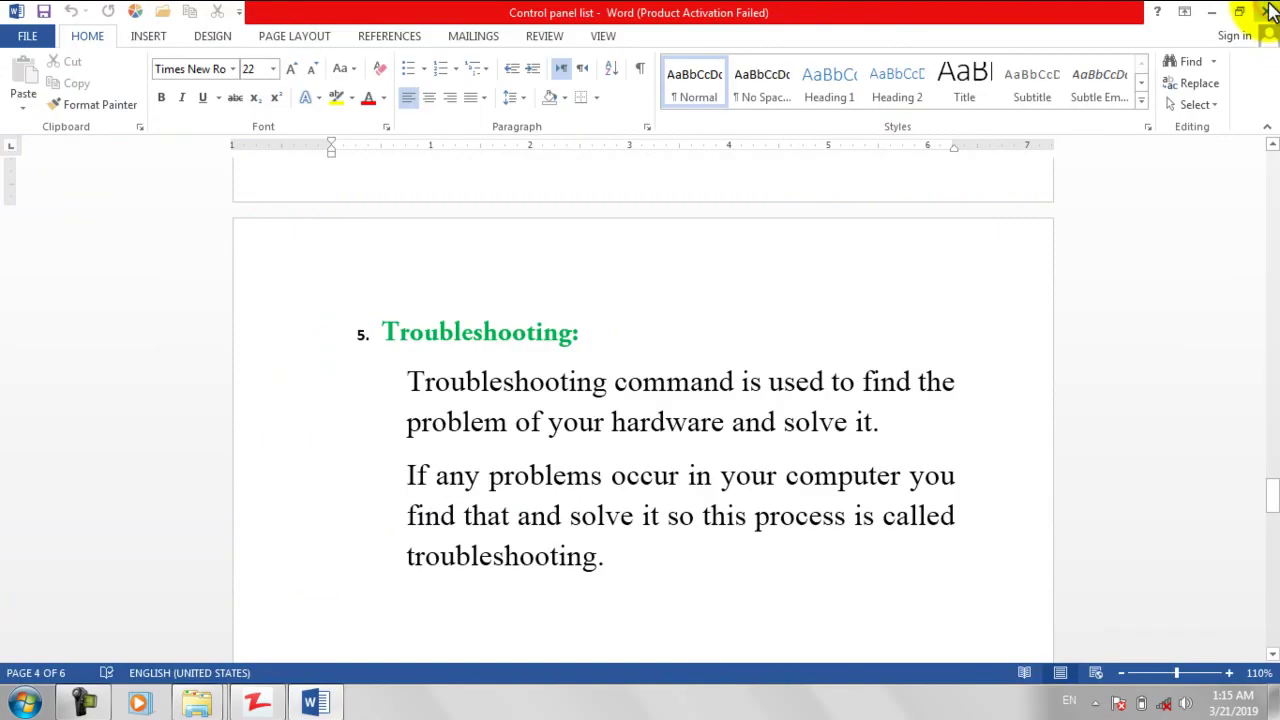
{"action": "left_click", "coordinate": [1209, 14]}
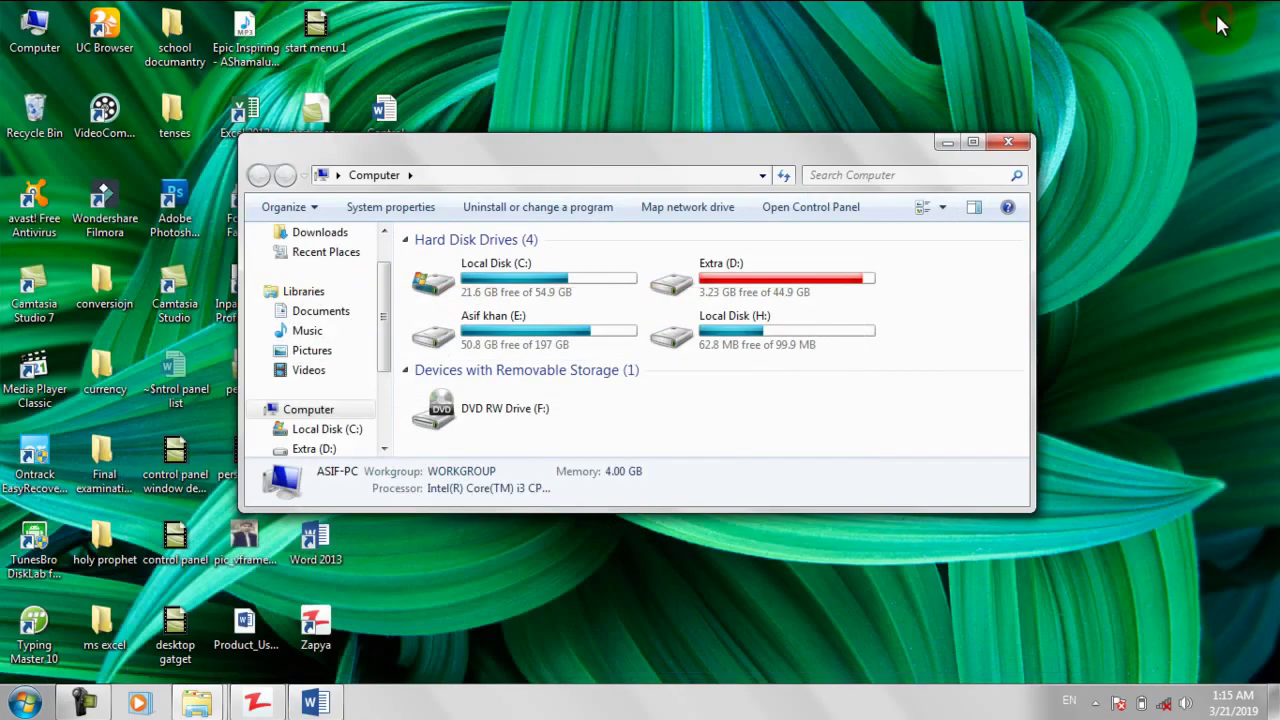
{"action": "left_click", "coordinate": [1015, 147]}
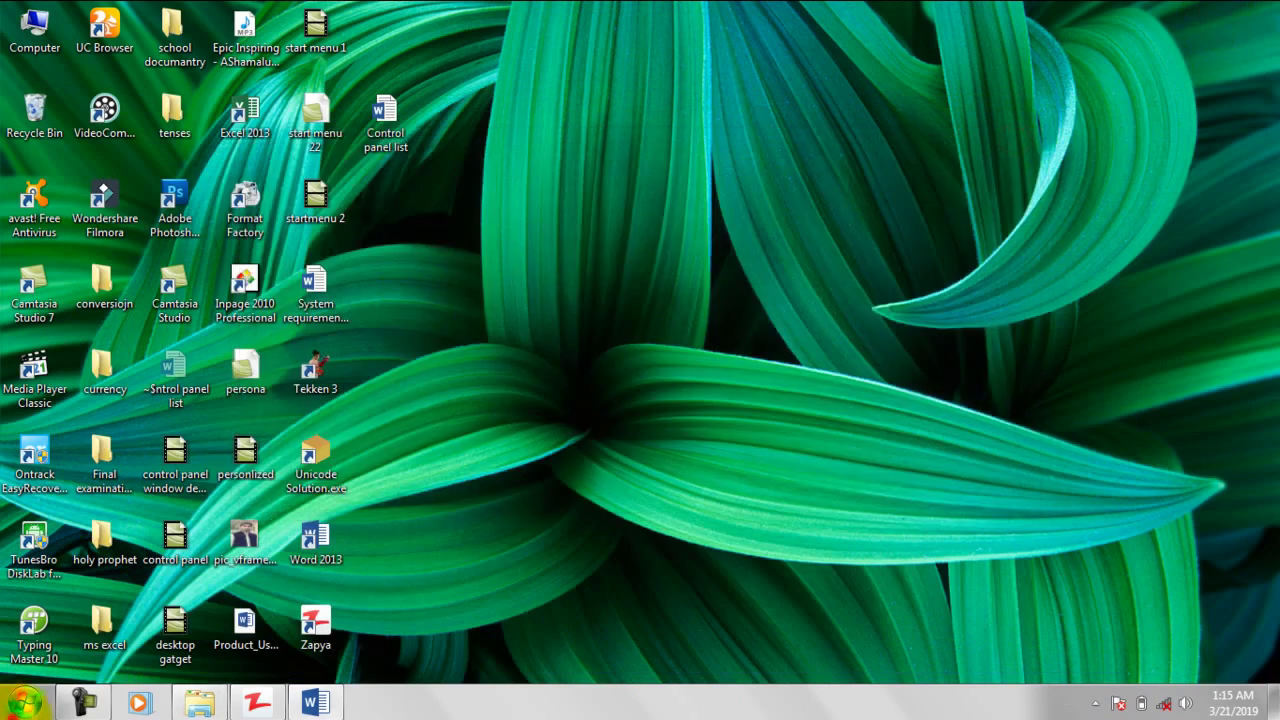
Step: Open a maximized Computer window to view the hard disk drives and DVD RW Drive (F:)
{"action": "left_click", "coordinate": [22, 702]}
{"action": "left_click", "coordinate": [284, 453]}
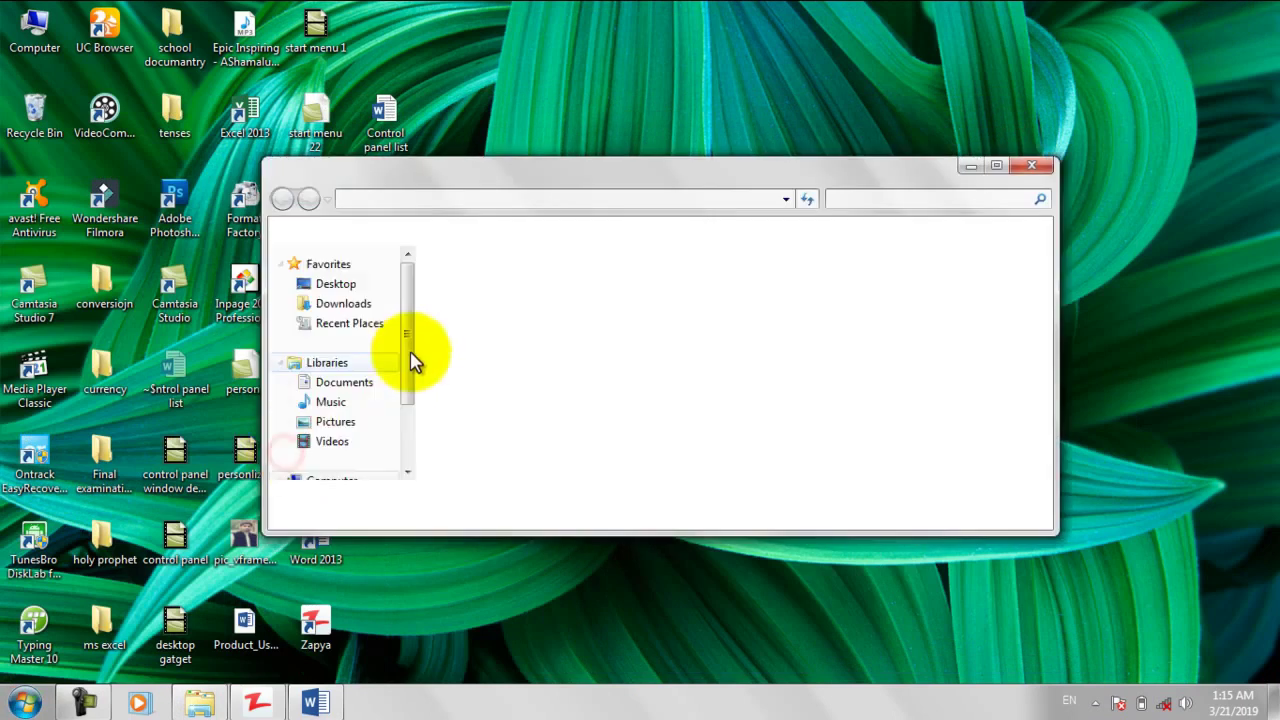
{"action": "double_click", "coordinate": [690, 178]}
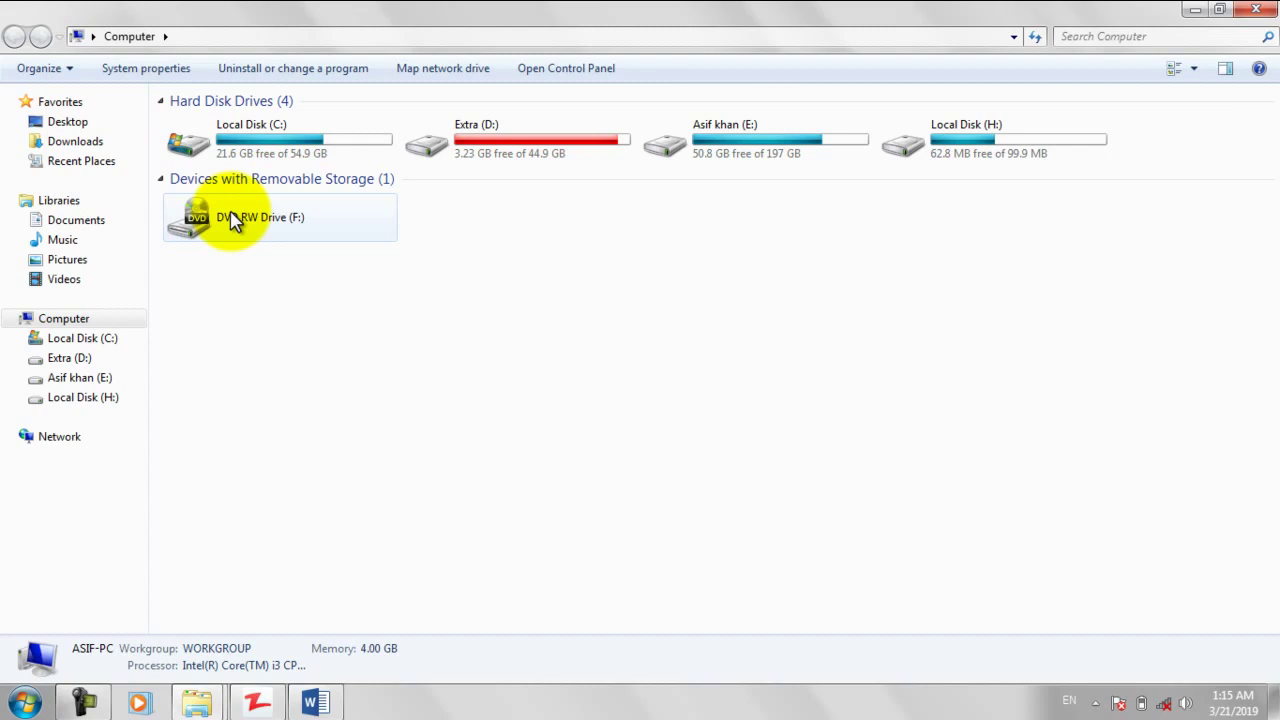
Step: Open Device Manager from the Control Panel and reposition its window
{"action": "left_click", "coordinate": [30, 704]}
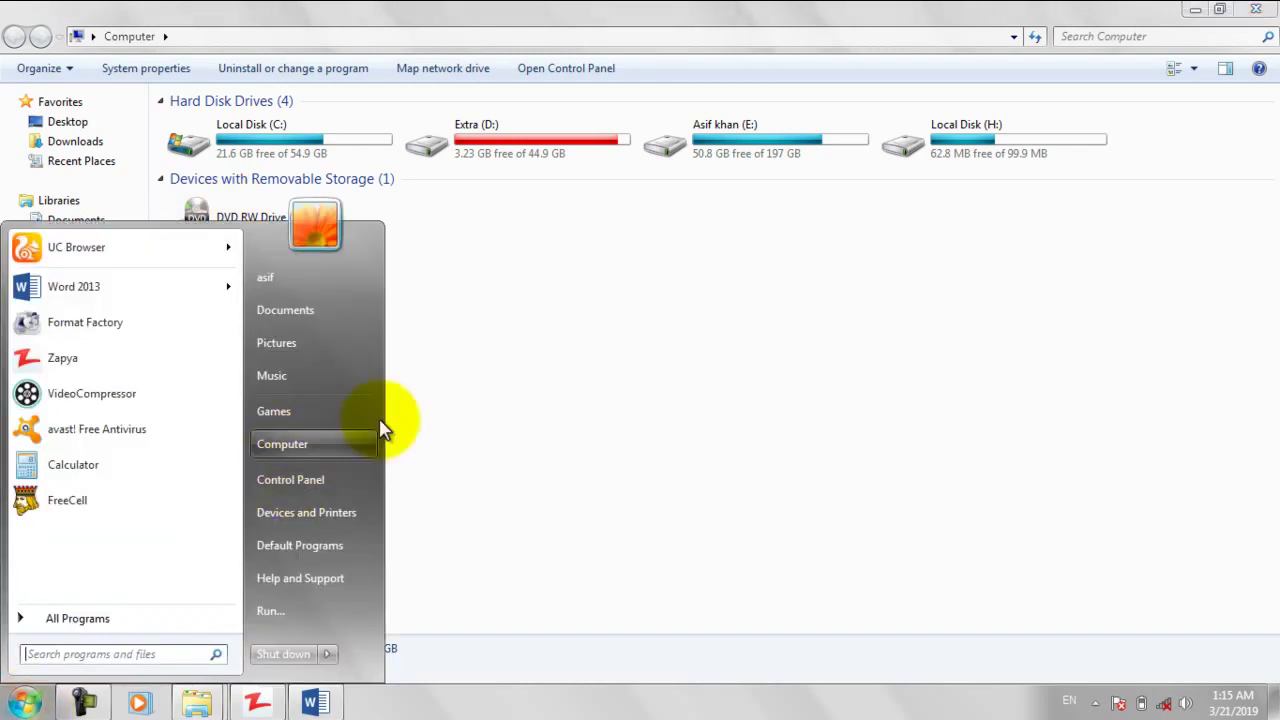
{"action": "left_click", "coordinate": [495, 355]}
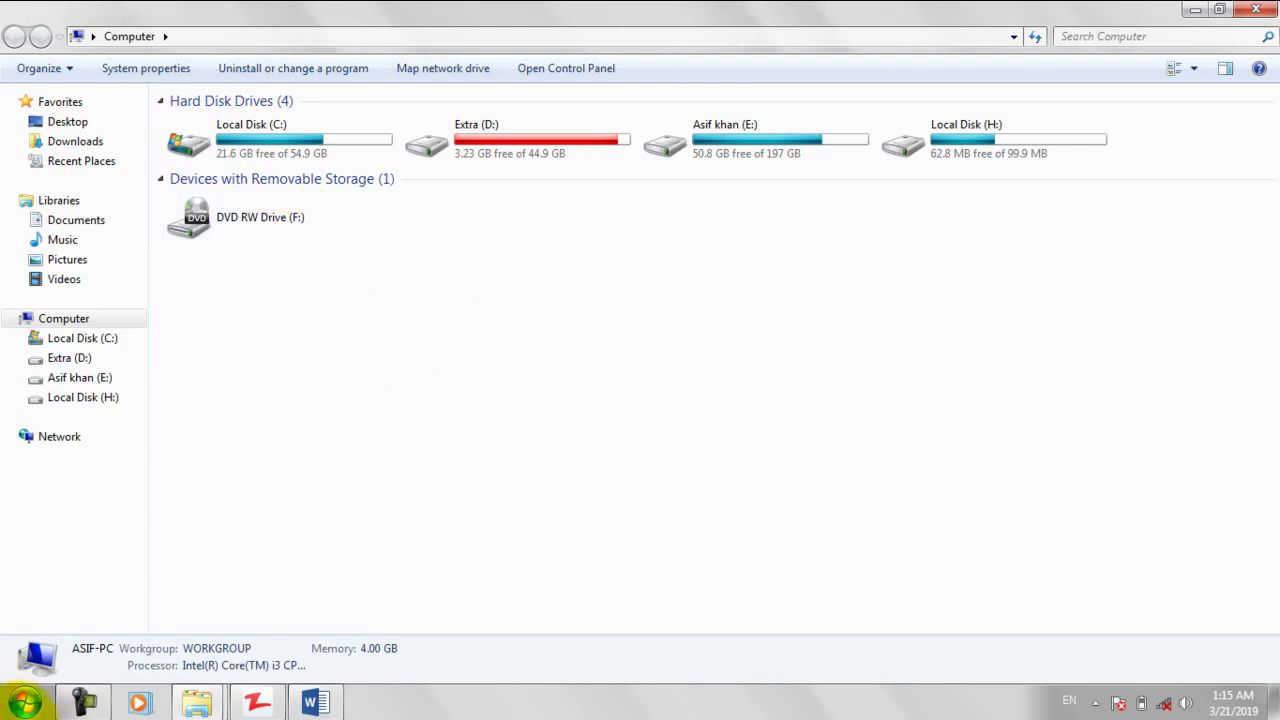
{"action": "left_click", "coordinate": [24, 703]}
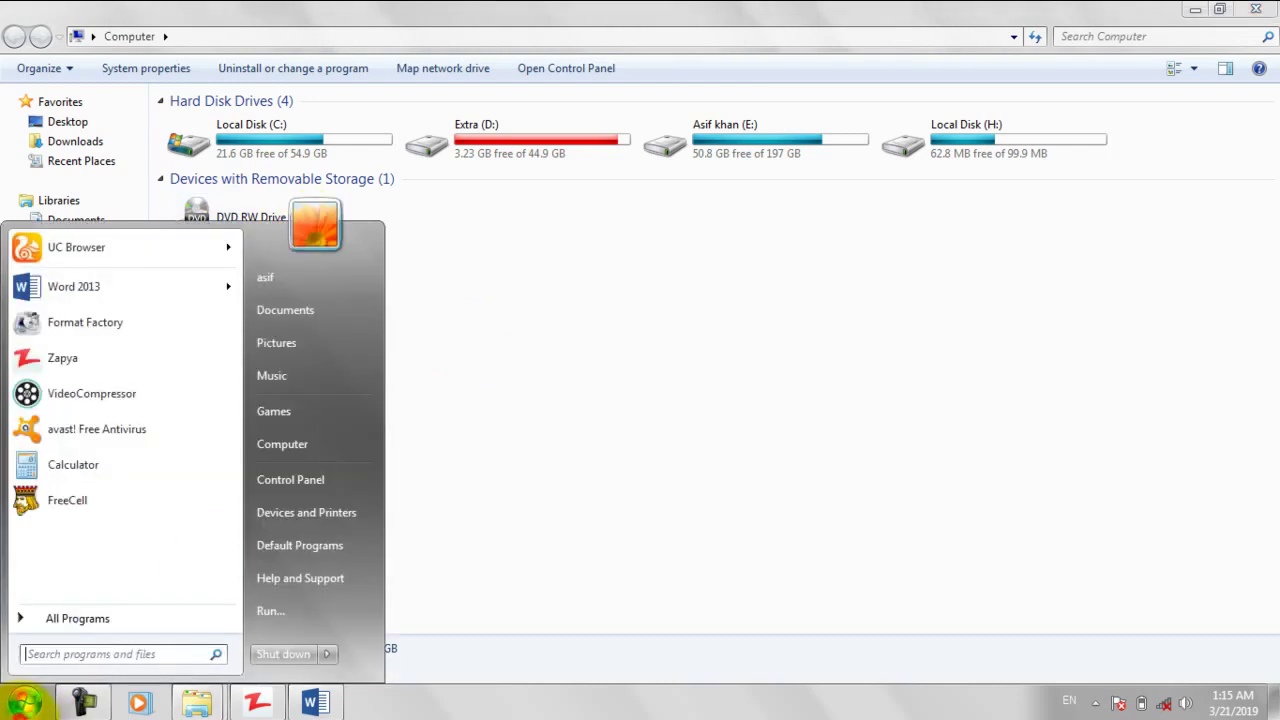
{"action": "left_click", "coordinate": [325, 481]}
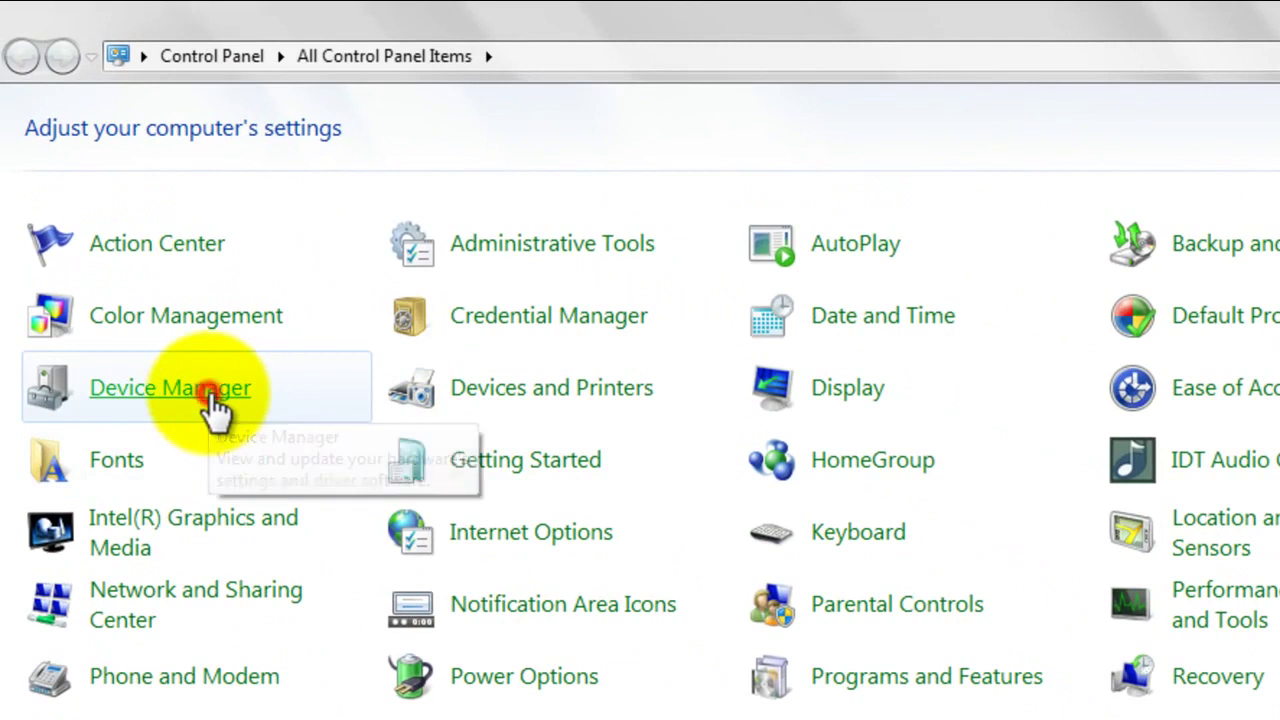
{"action": "left_click", "coordinate": [209, 393]}
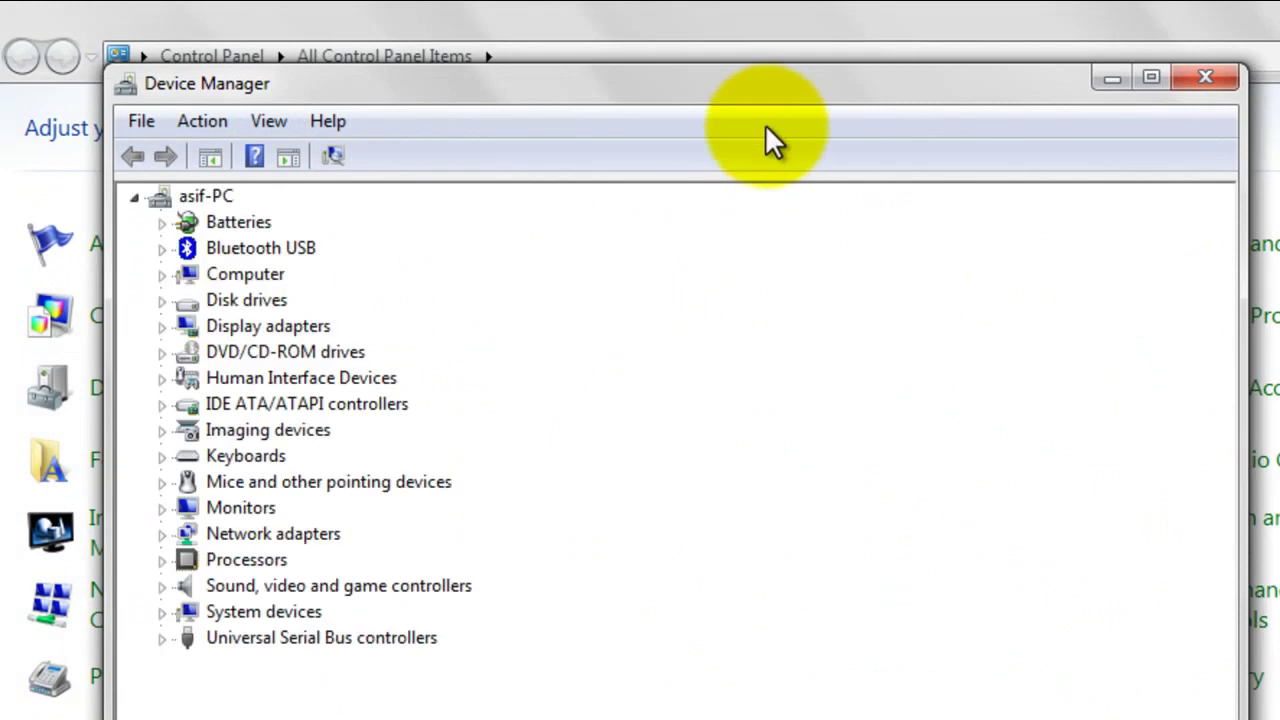
{"action": "left_click_drag", "start_coordinate": [771, 89], "coordinate": [1064, 130]}
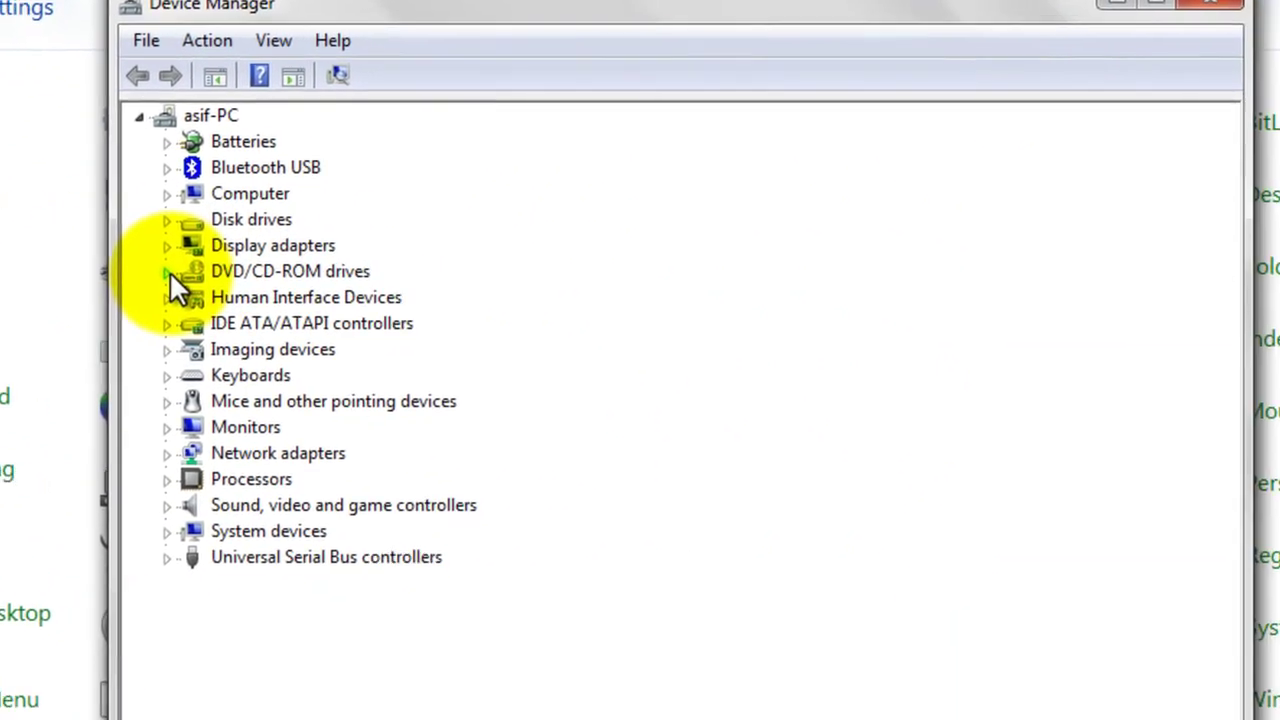
Step: Expand DVD/CD-ROM drives and disable the TSSTcorp CDDVDW TS-L633L SCSI CdRom Device, confirming the action
{"action": "left_click", "coordinate": [455, 392]}
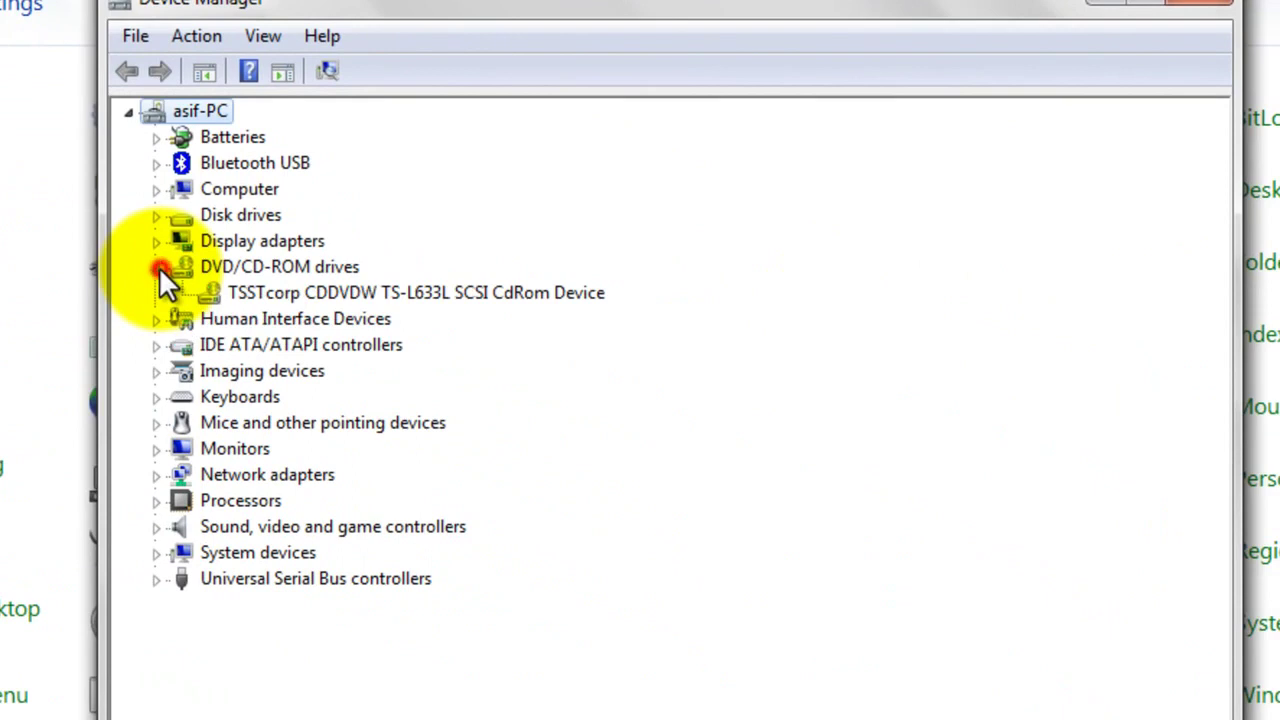
{"action": "right_click", "coordinate": [277, 284]}
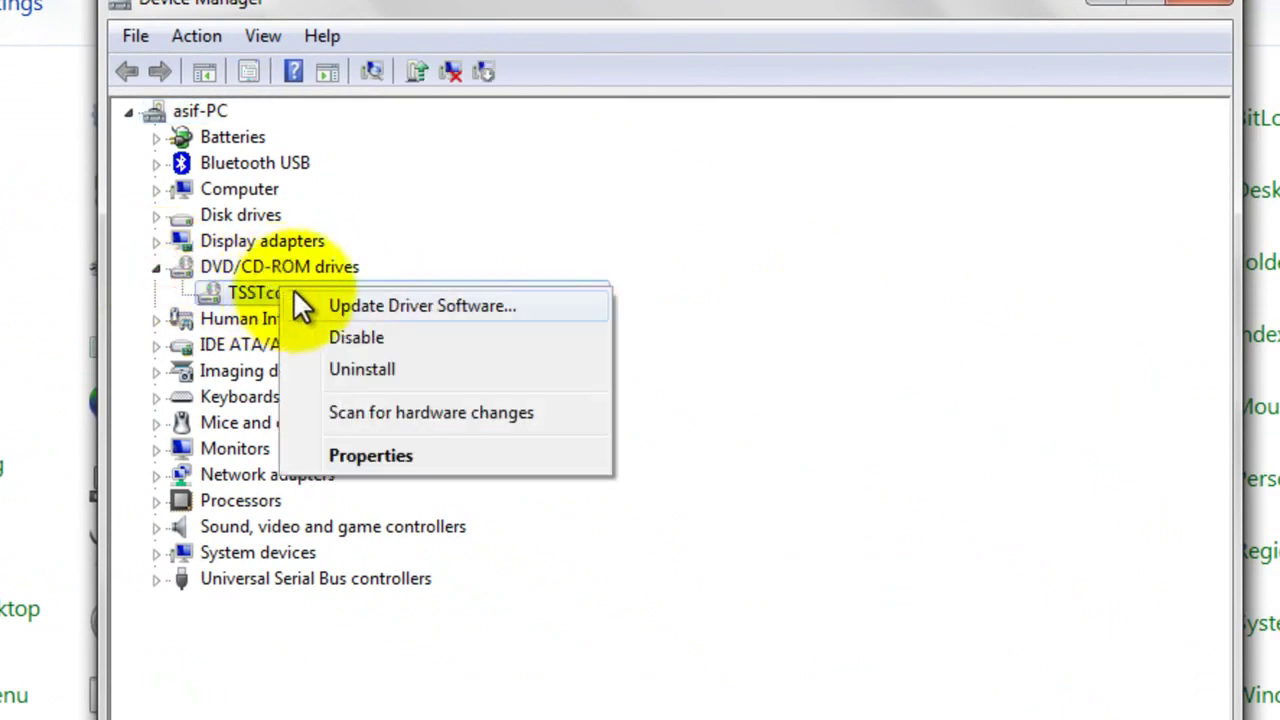
{"action": "left_click", "coordinate": [330, 330]}
{"action": "left_click", "coordinate": [724, 447]}
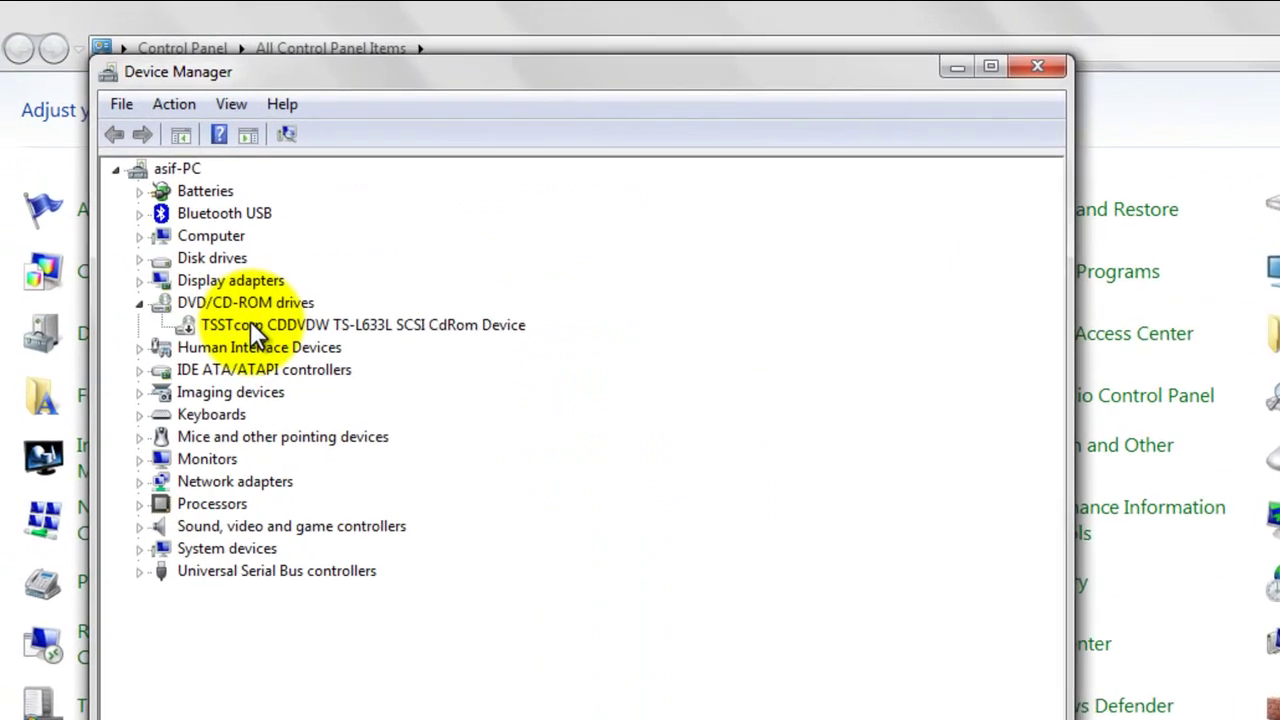
Step: Re-enable the TSSTcorp CDDVDW TS-L633L SCSI CdRom Device under DVD/CD-ROM drives
{"action": "left_click", "coordinate": [189, 243]}
{"action": "right_click", "coordinate": [256, 330]}
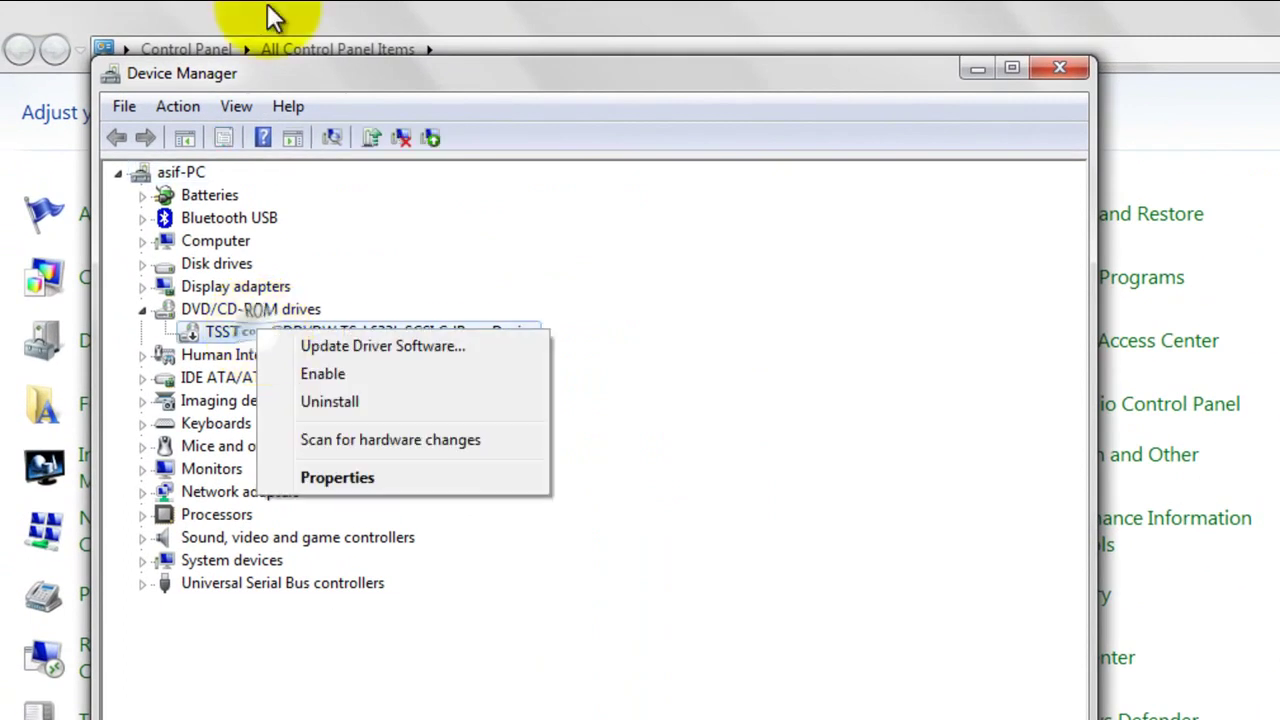
{"action": "left_click", "coordinate": [319, 363]}
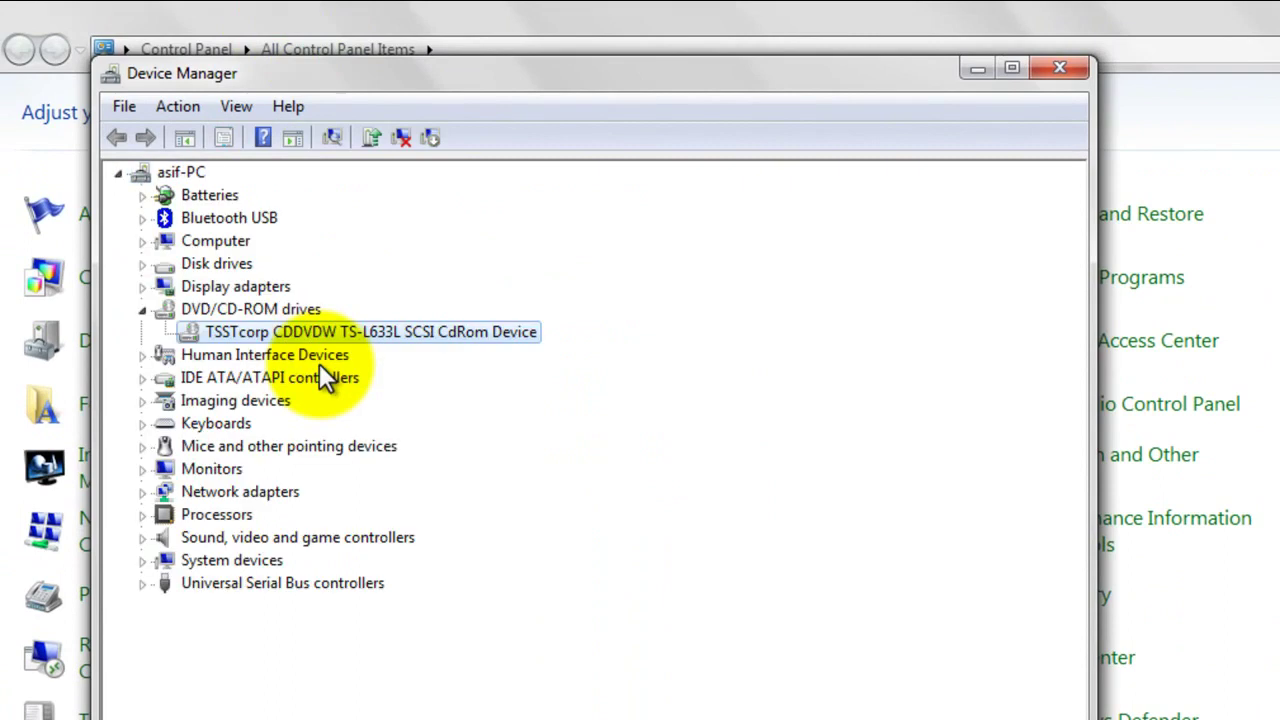
Step: Uninstall the TSSTcorp CDDVDW TS-L633L SCSI CdRom Device and confirm its removal
{"action": "right_click", "coordinate": [315, 330]}
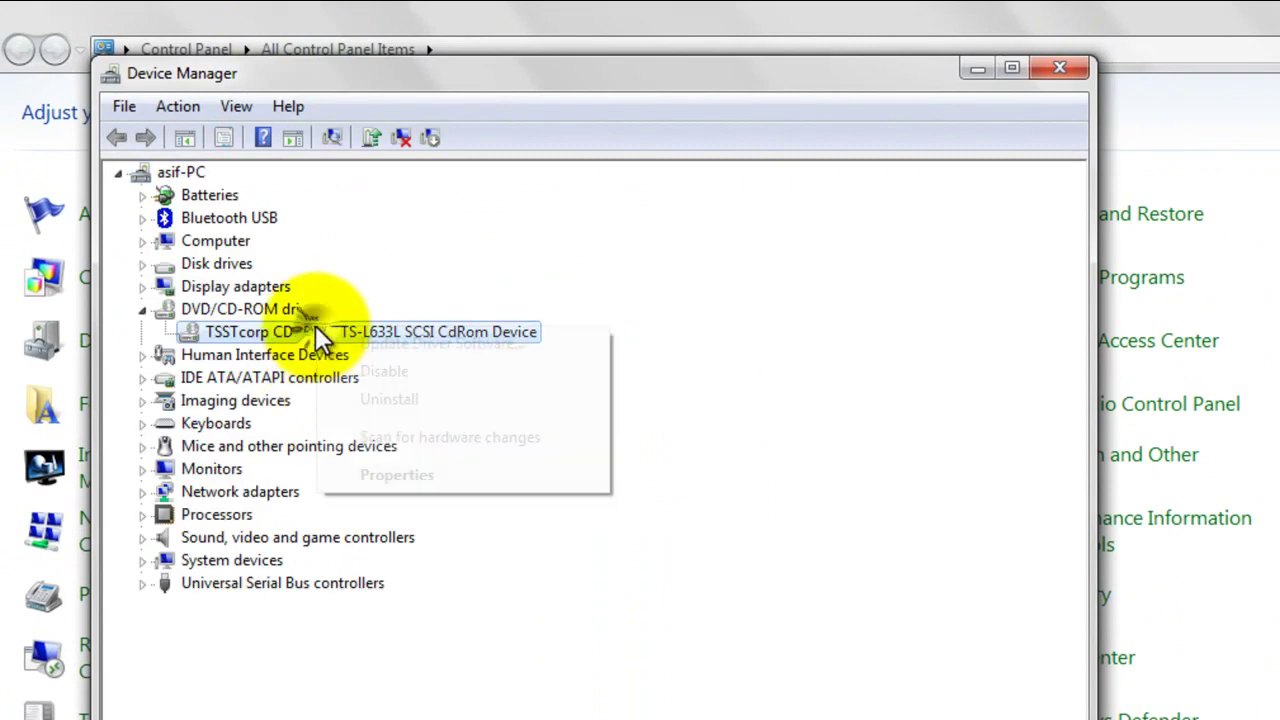
{"action": "left_click", "coordinate": [395, 398]}
{"action": "left_click", "coordinate": [903, 573]}
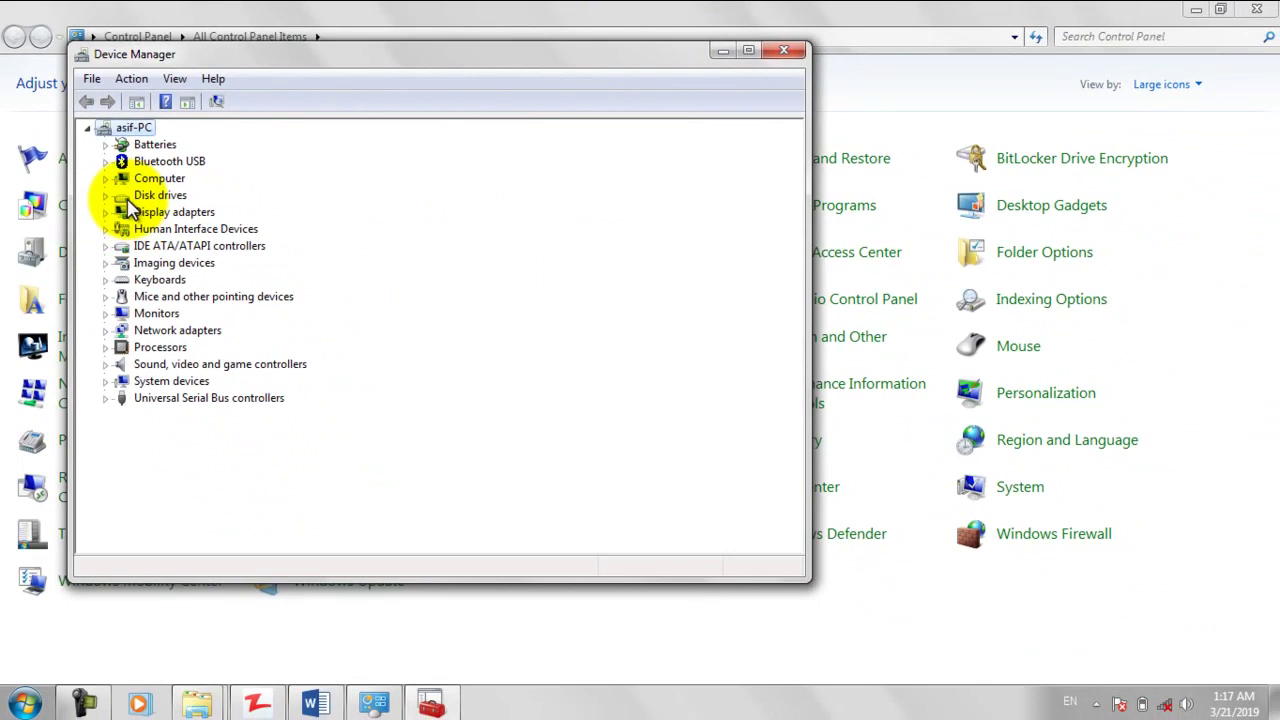
Step: Close Device Manager and dismiss the avast! Software Updater notification
{"action": "left_click", "coordinate": [783, 52]}
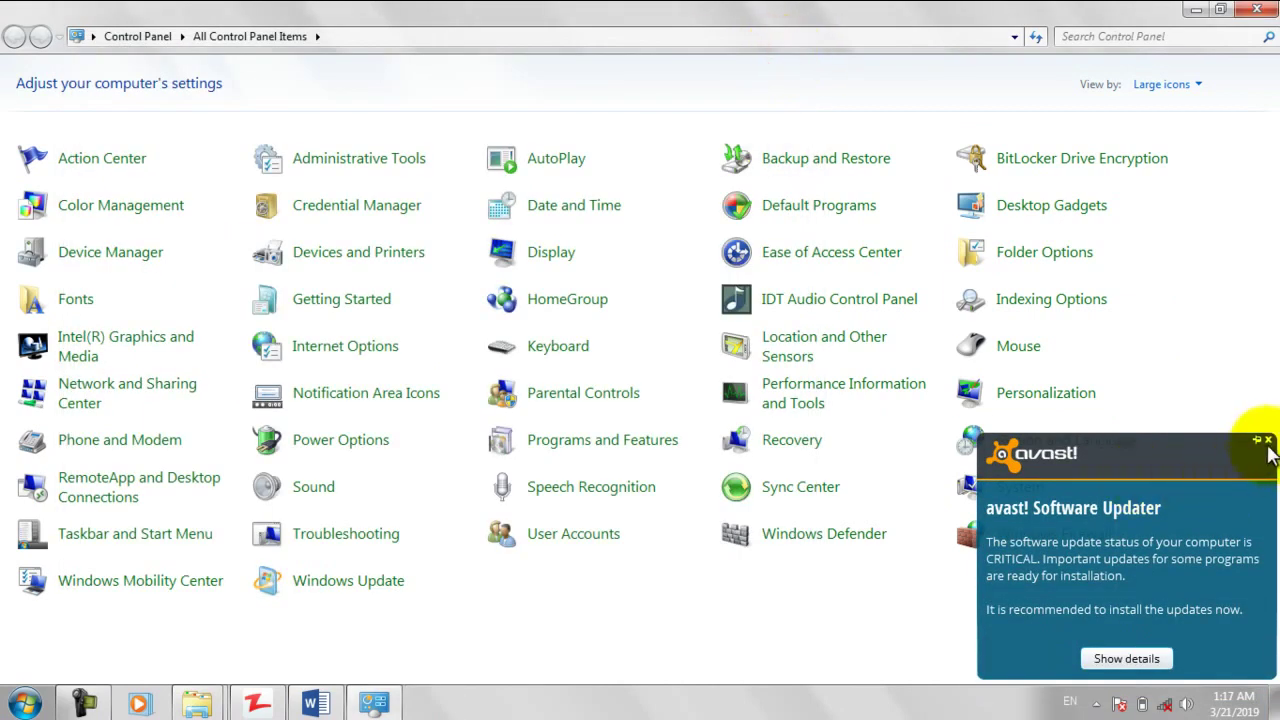
{"action": "left_click", "coordinate": [1266, 441]}
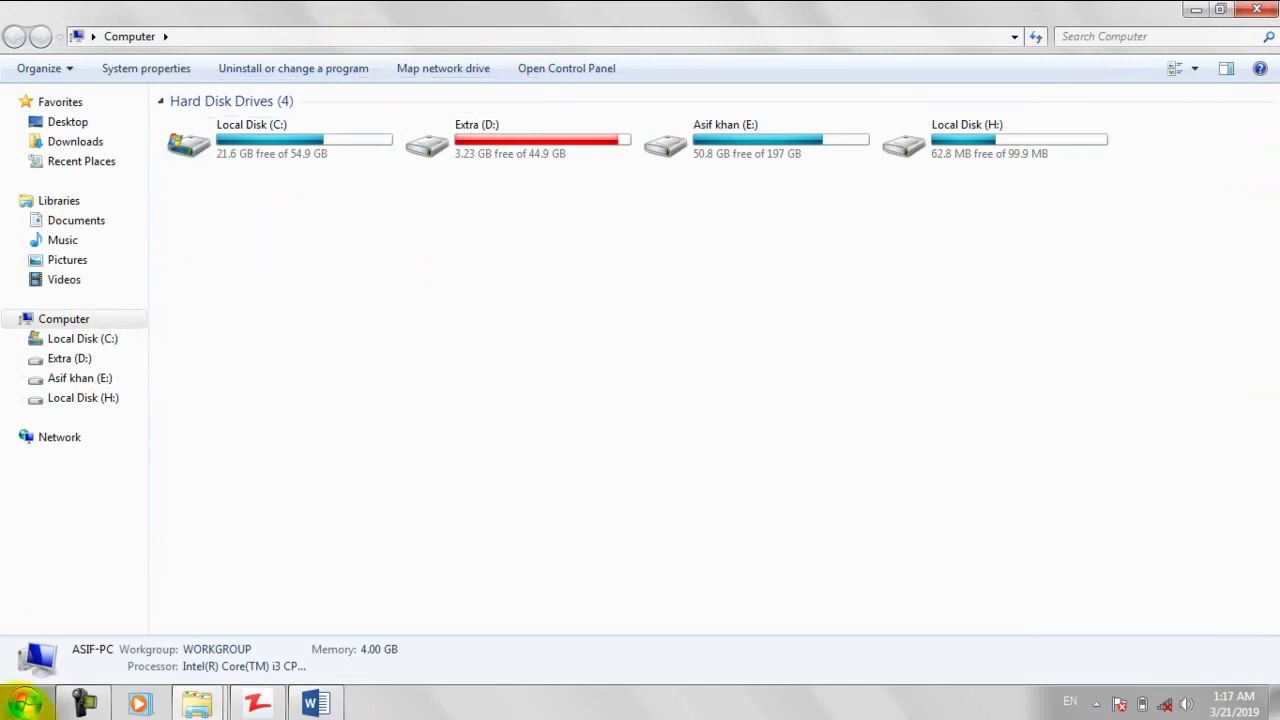
Step: Open the Hardware and Sound troubleshooters from the Control Panel's Troubleshooting page
{"action": "left_click", "coordinate": [24, 702]}
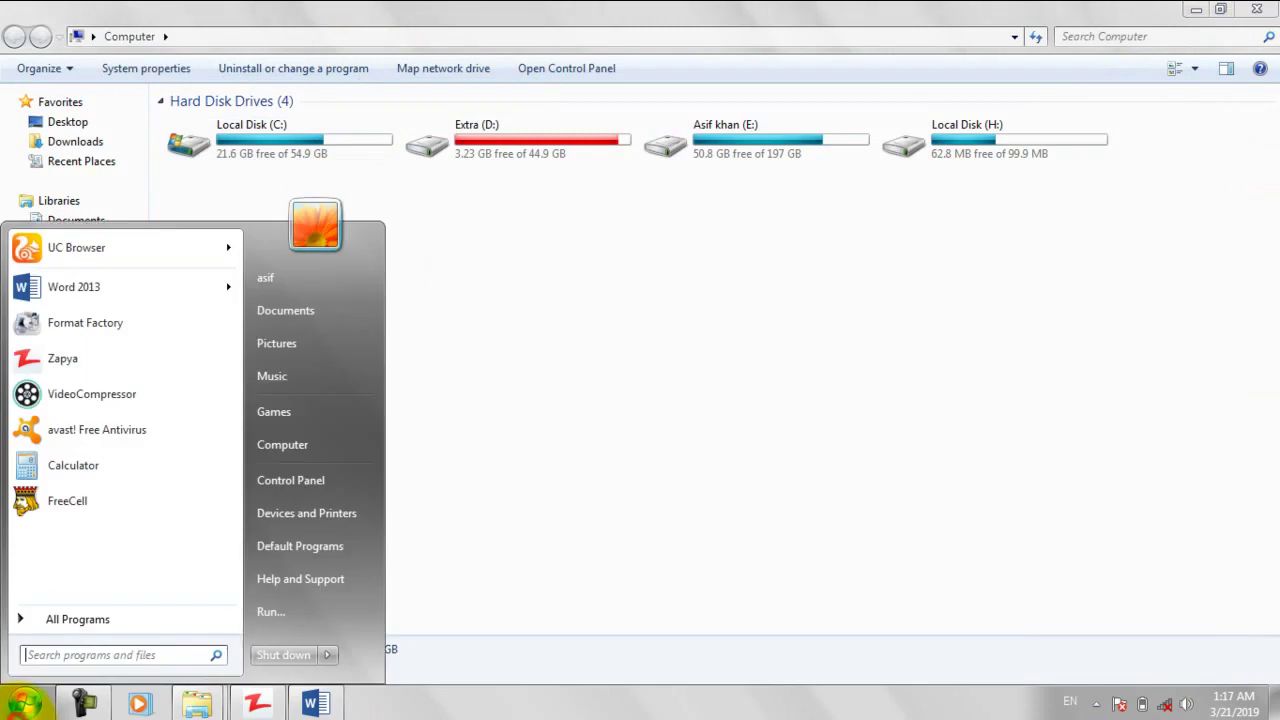
{"action": "left_click", "coordinate": [332, 484]}
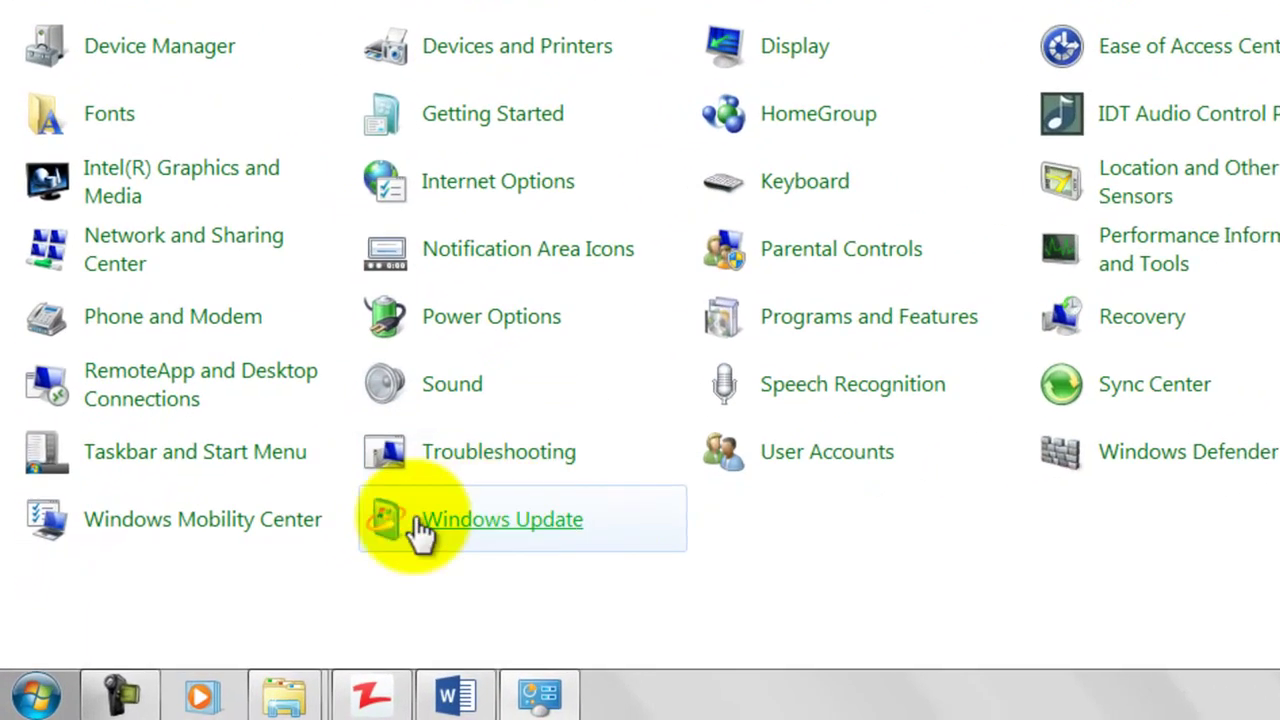
{"action": "left_click", "coordinate": [472, 455]}
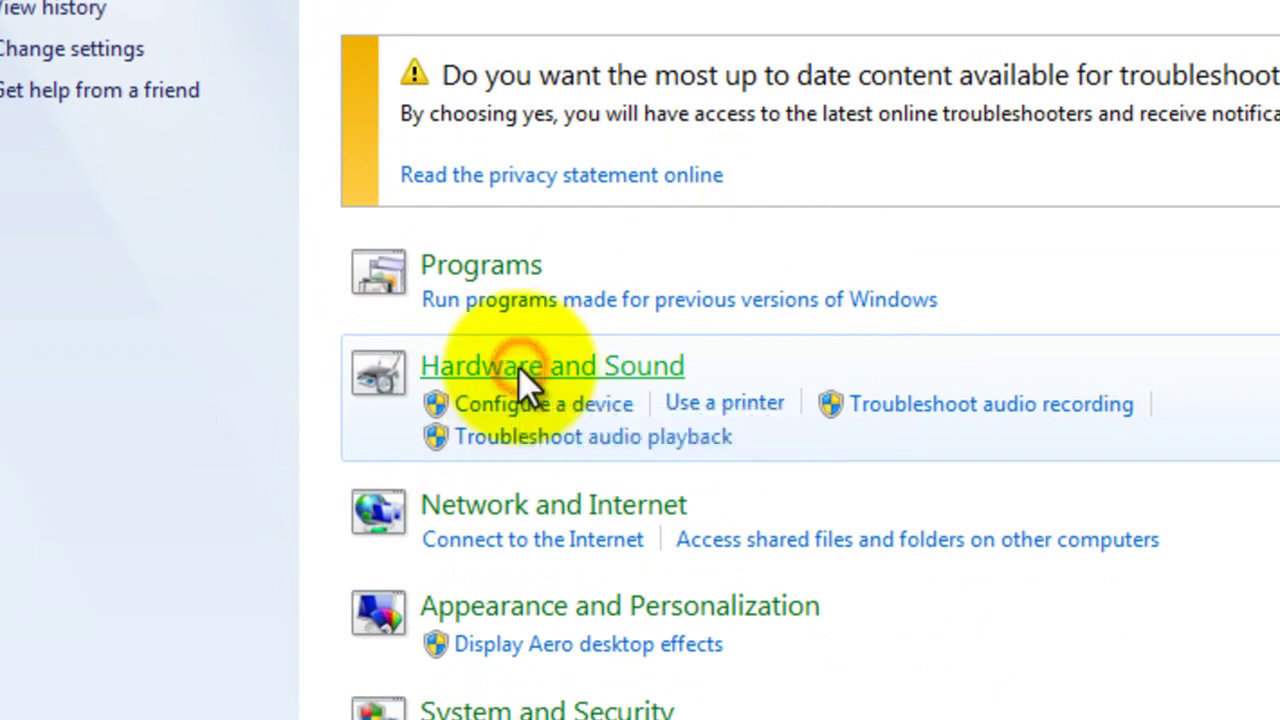
{"action": "left_click", "coordinate": [518, 366]}
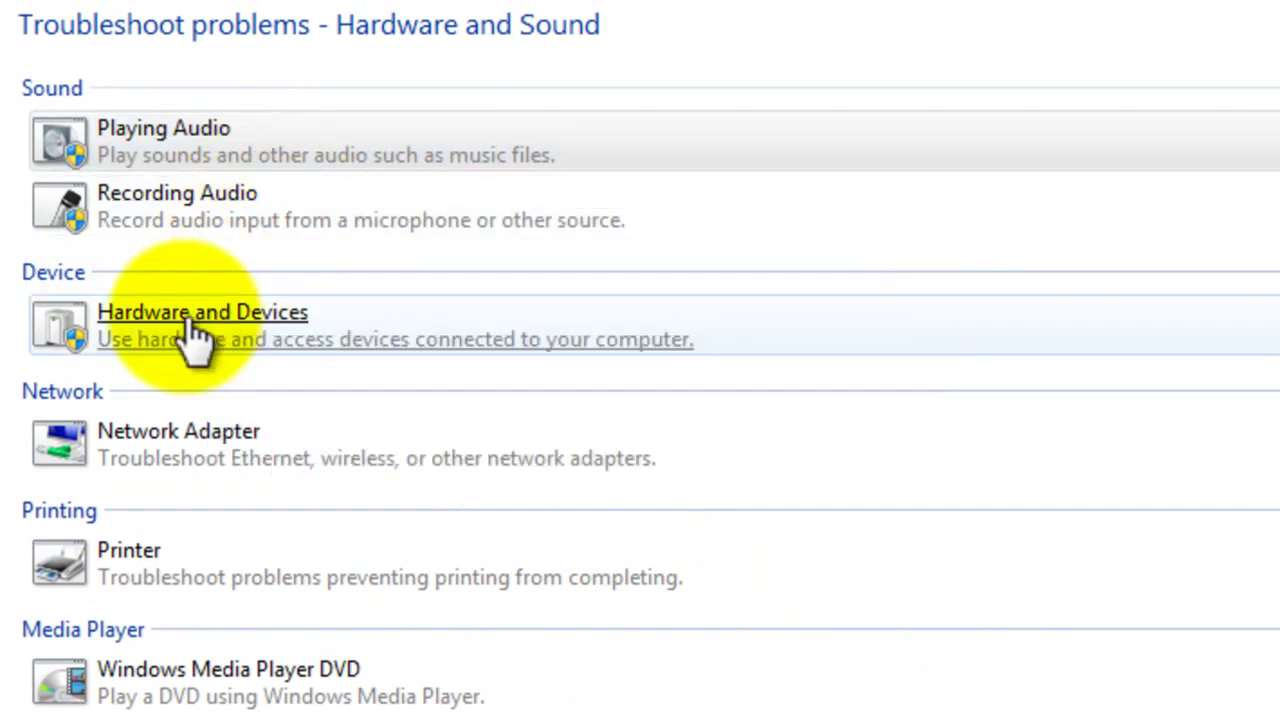
Step: Run the Hardware and Devices troubleshooter, showing its advanced options and keeping "Apply repairs automatically" enabled
{"action": "left_click", "coordinate": [193, 330]}
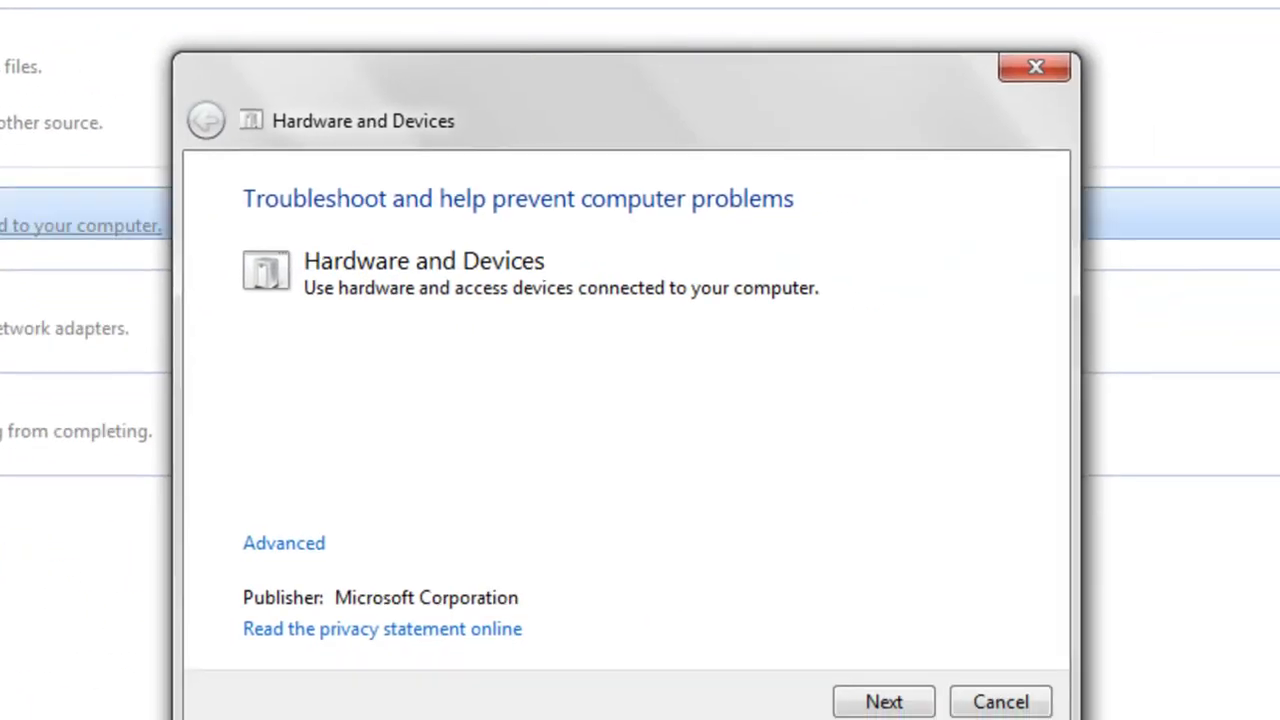
{"action": "left_click", "coordinate": [265, 538]}
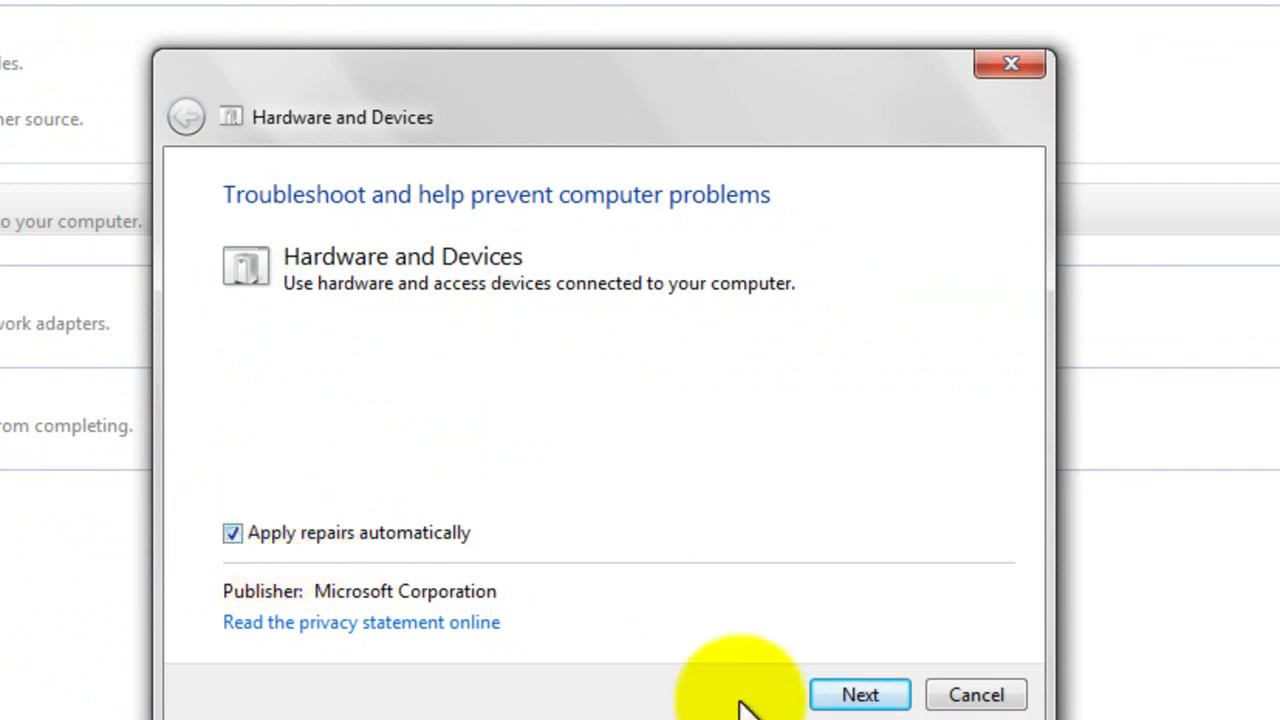
{"action": "left_click", "coordinate": [842, 695]}
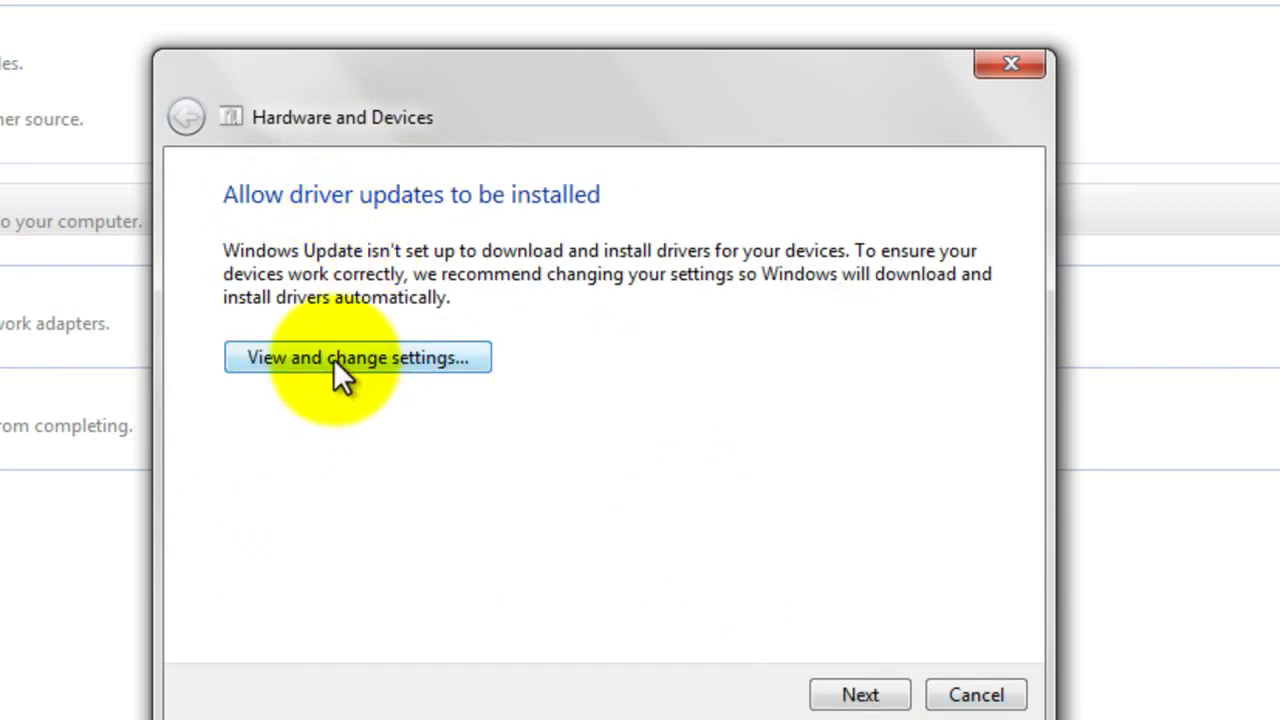
Step: Continue past the driver update recommendation without changing settings and close the Hardware and Devices troubleshooter
{"action": "left_click", "coordinate": [840, 697]}
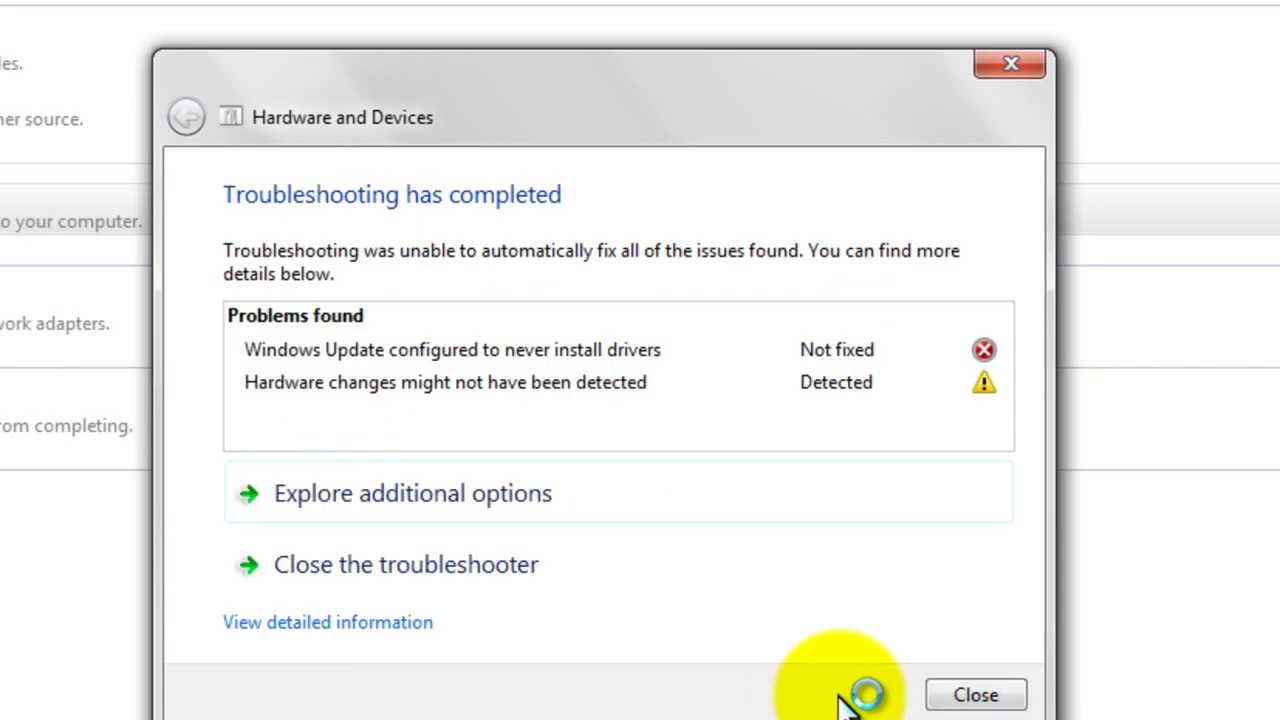
{"action": "left_click", "coordinate": [972, 697]}
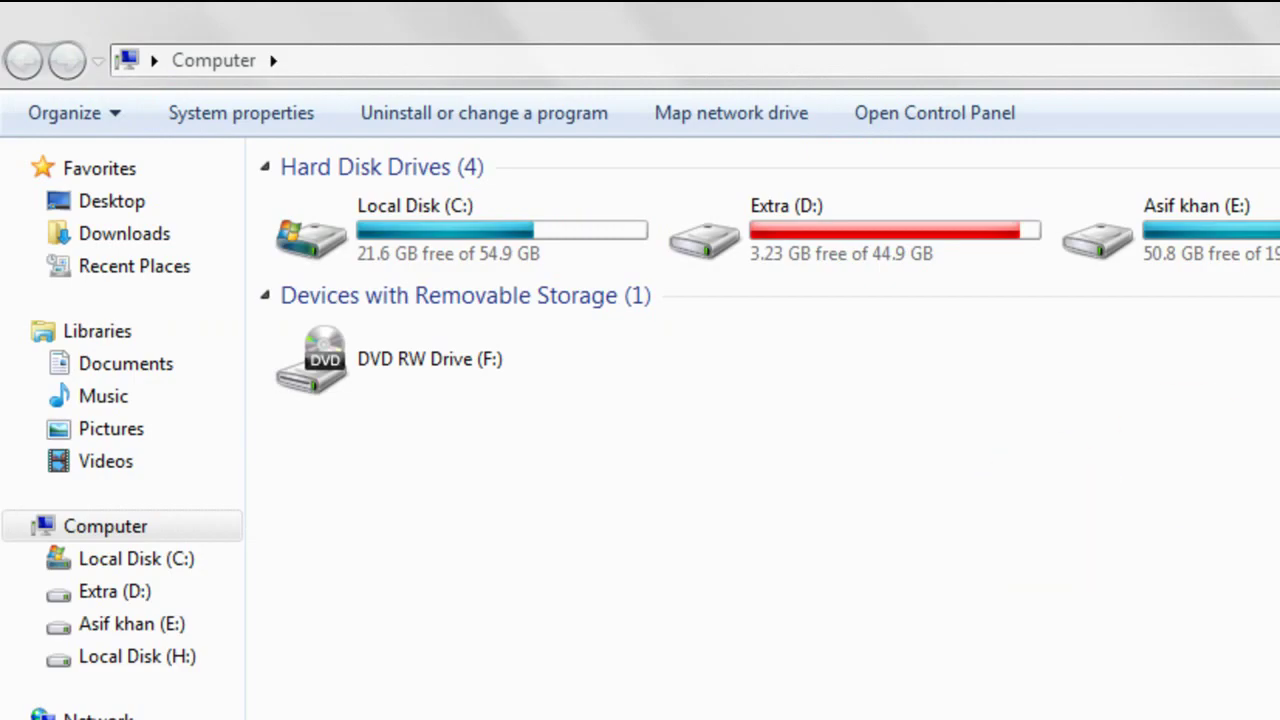
Step: Open Device Manager from the Control Panel and expand the DVD/CD-ROM drives category
{"action": "key", "text": "super"}
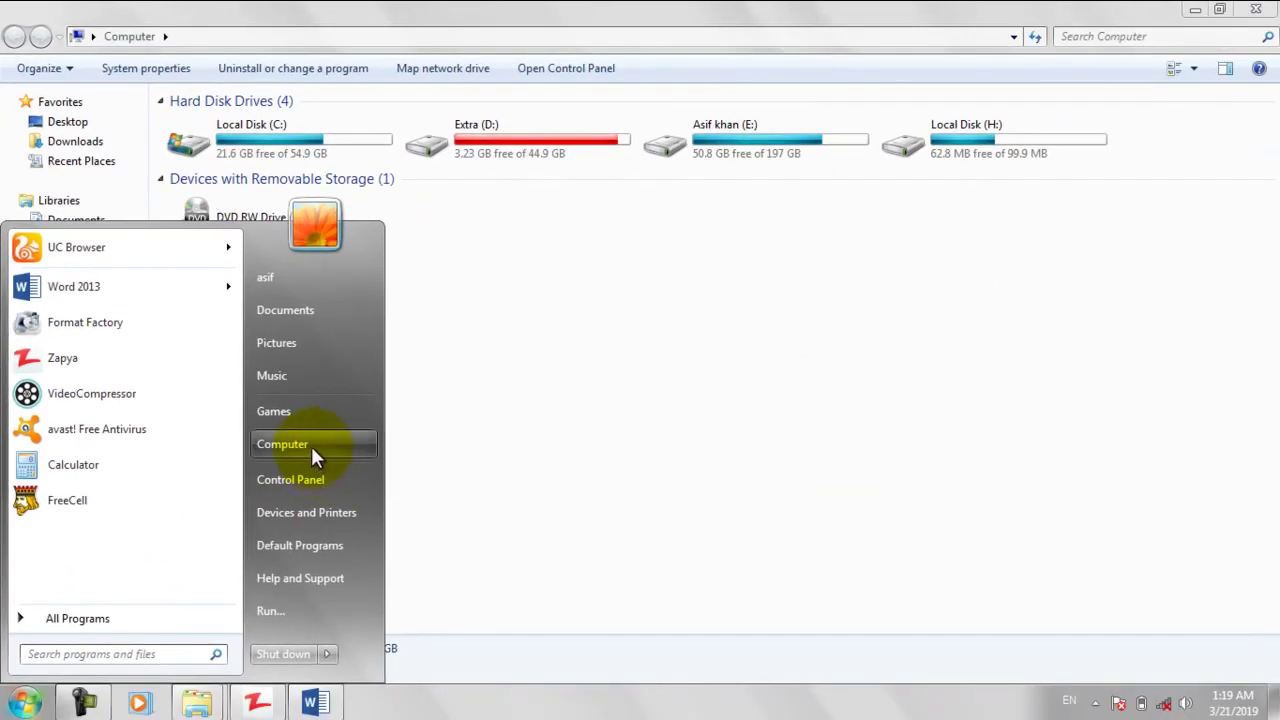
{"action": "left_click", "coordinate": [313, 466]}
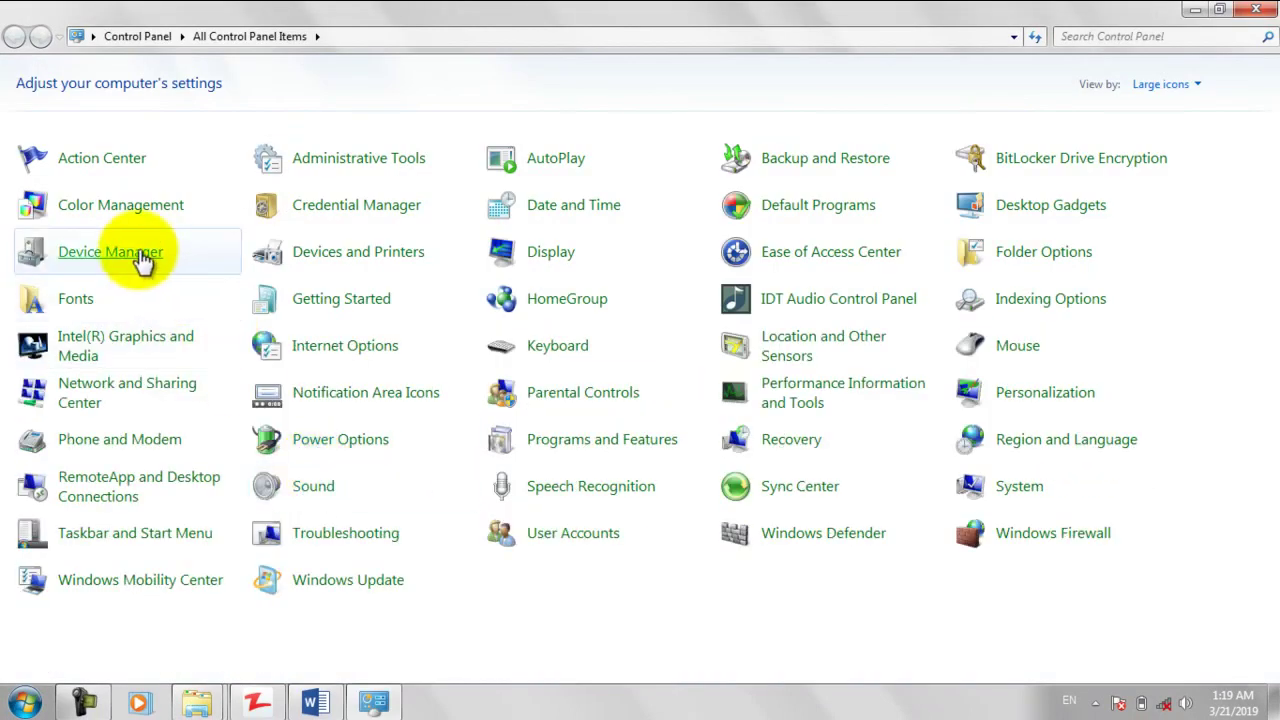
{"action": "left_click", "coordinate": [138, 255]}
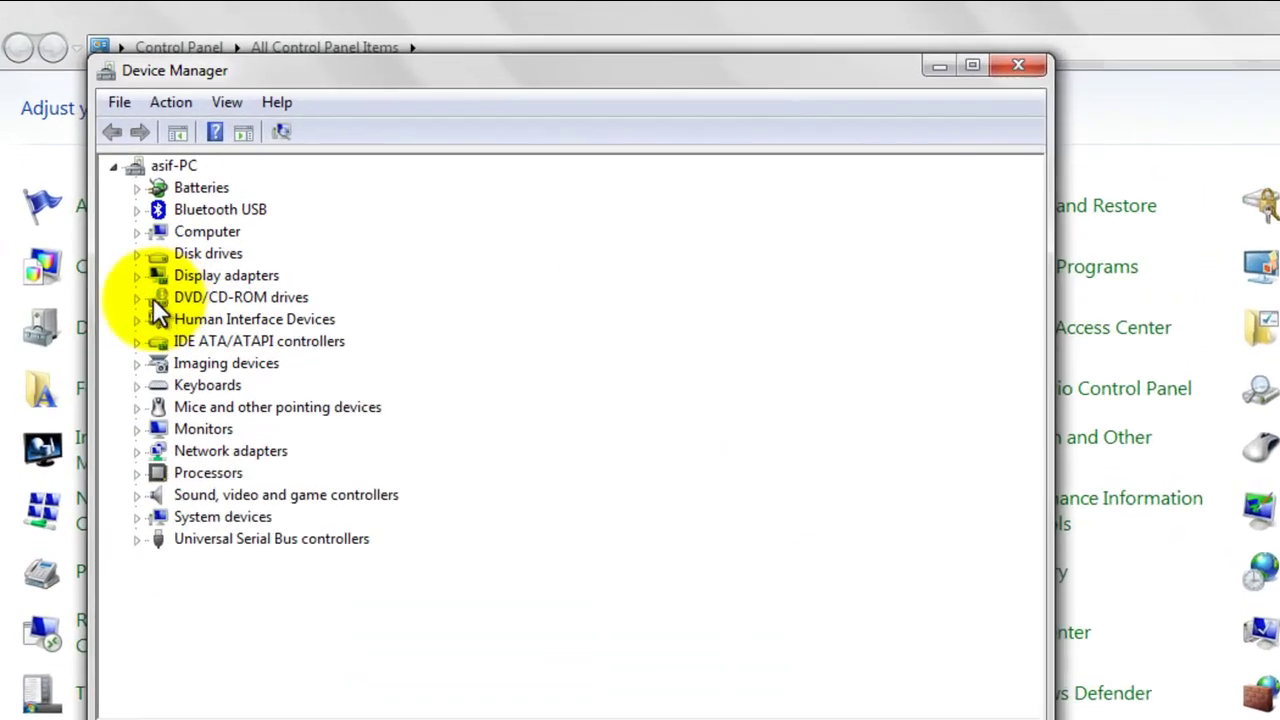
{"action": "left_click", "coordinate": [137, 297]}
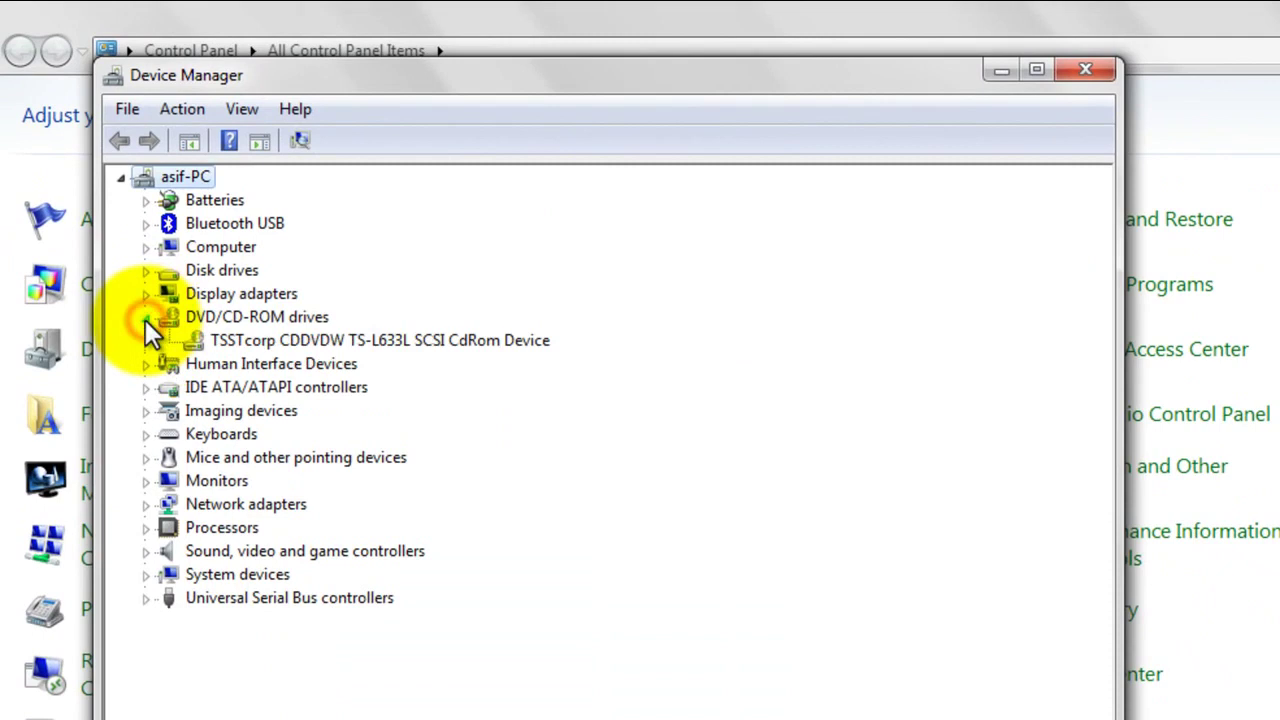
Step: Uninstall the TSSTcorp CDDVDW TS-L633L SCSI CdRom Device, confirm the removal and close Device Manager
{"action": "right_click", "coordinate": [244, 335]}
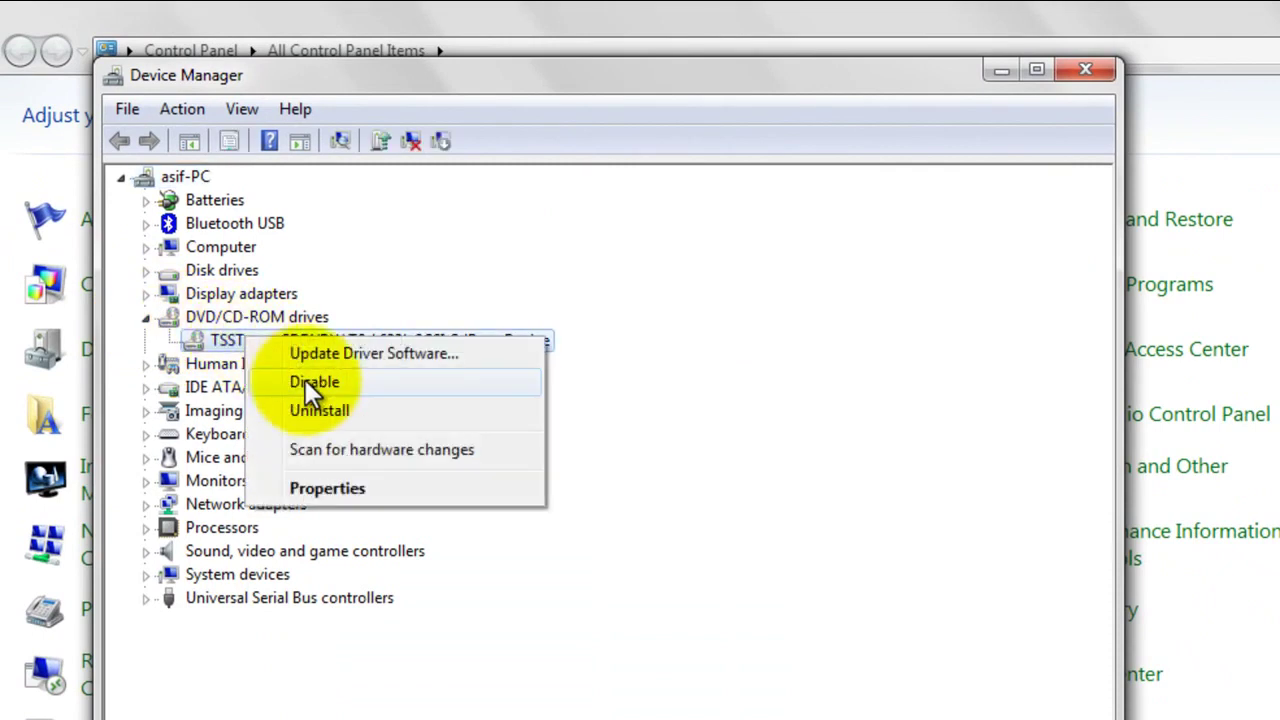
{"action": "left_click", "coordinate": [314, 411]}
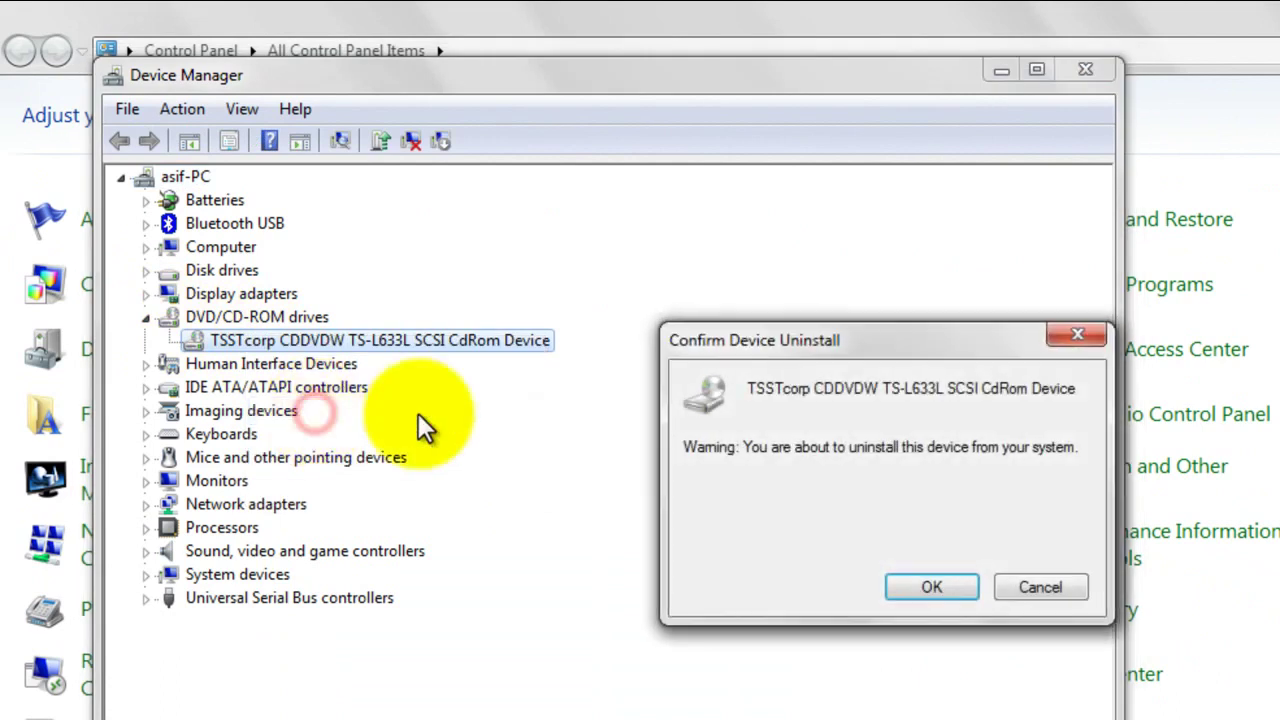
{"action": "left_click", "coordinate": [912, 590]}
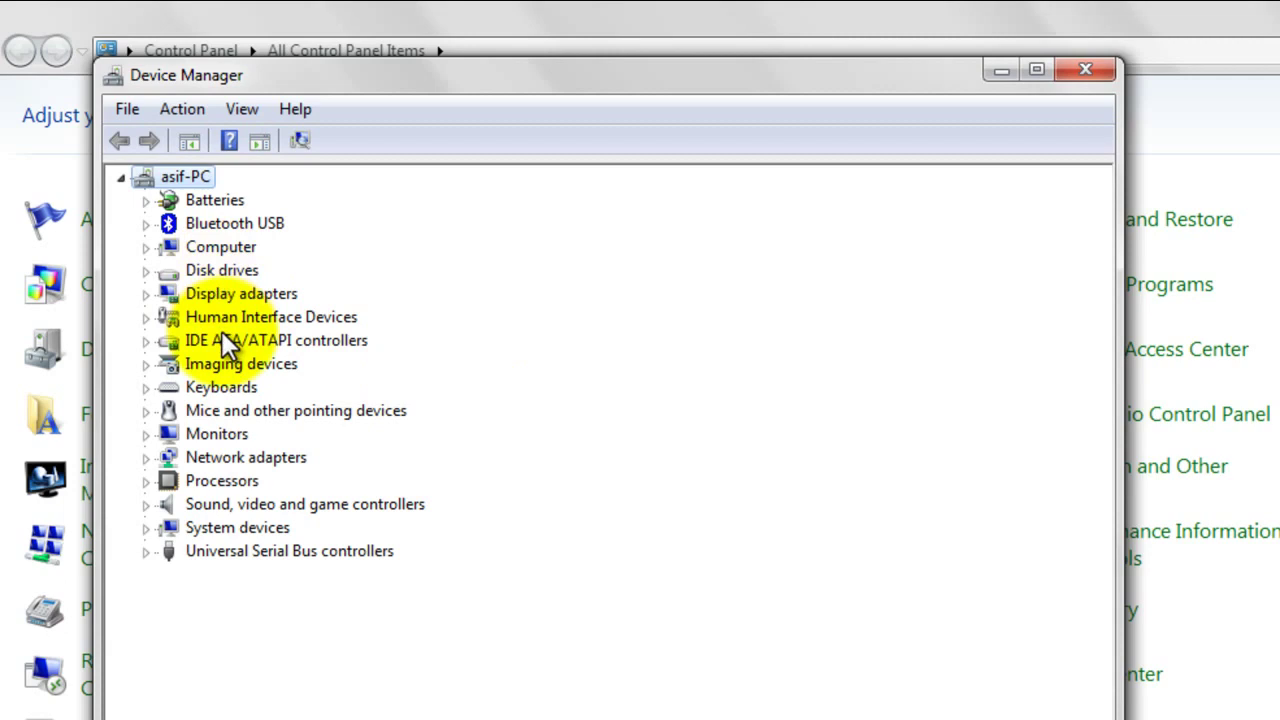
{"action": "left_click", "coordinate": [1068, 73]}
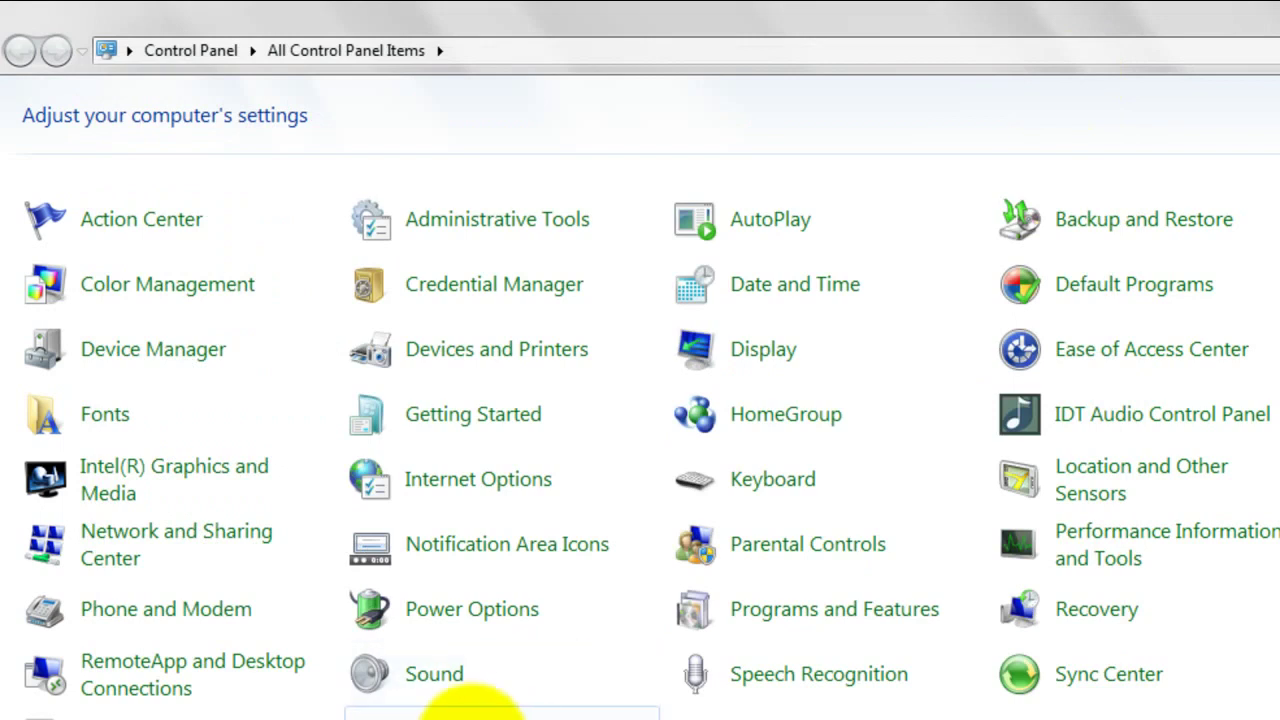
Step: Run the Hardware and Devices troubleshooter from Hardware and Sound with "Apply repairs automatically" enabled, skip the driver update settings, and close it
{"action": "left_click", "coordinate": [466, 677]}
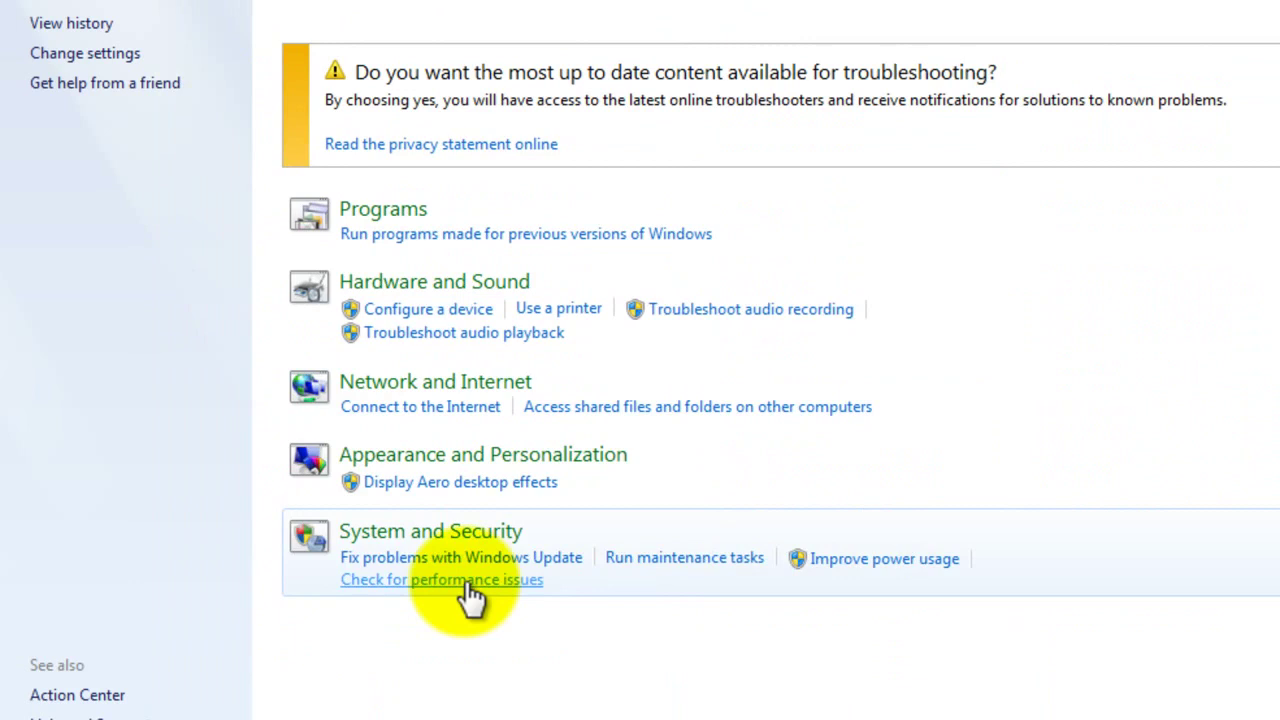
{"action": "left_click", "coordinate": [438, 283]}
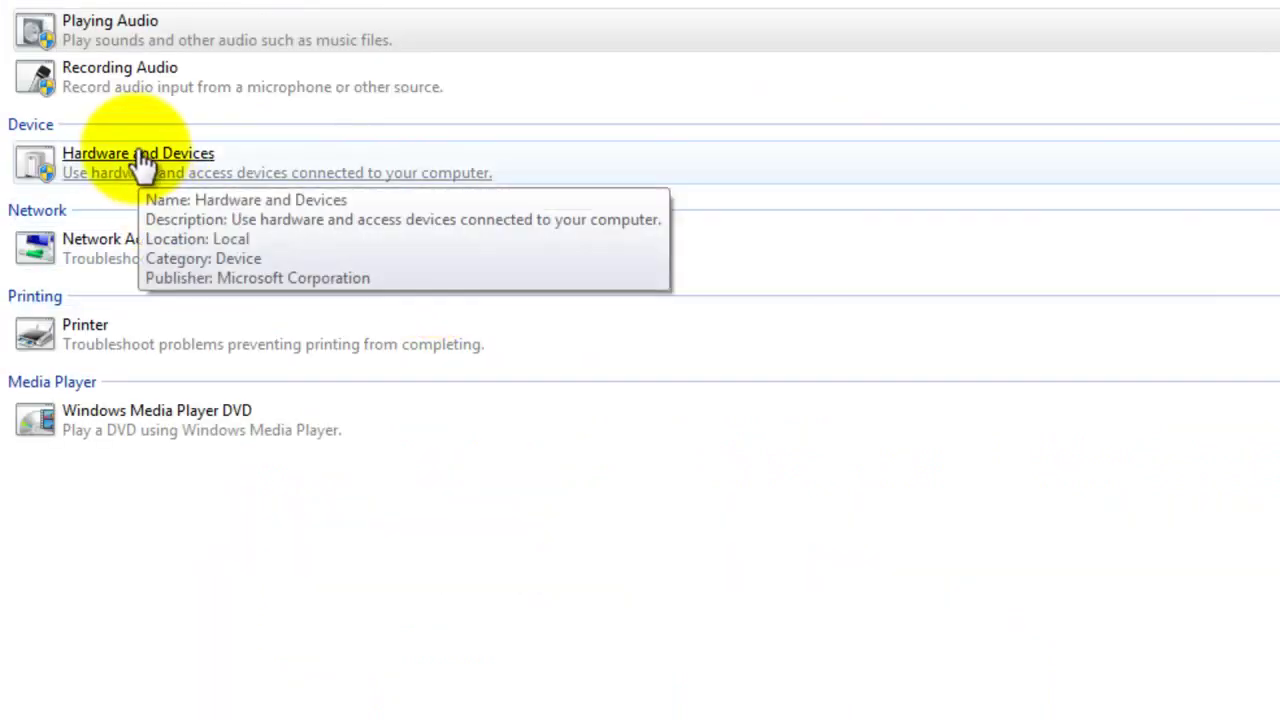
{"action": "left_click", "coordinate": [143, 160]}
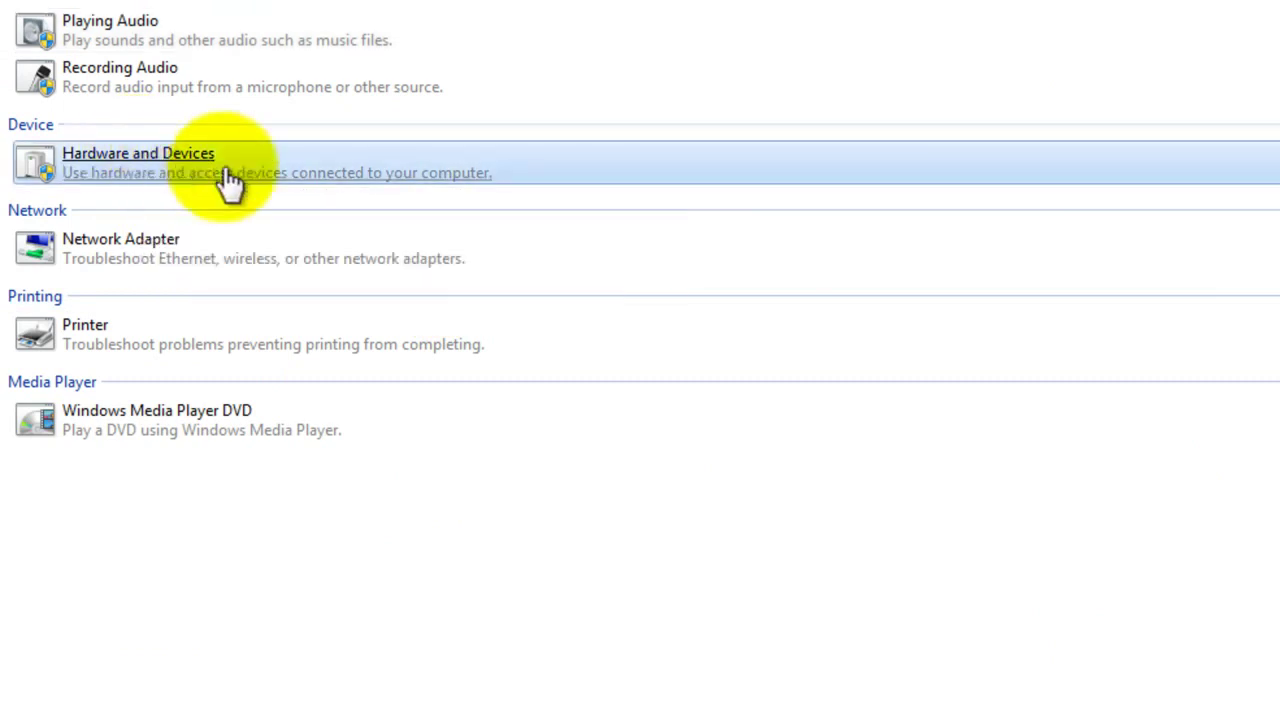
{"action": "left_click", "coordinate": [590, 437]}
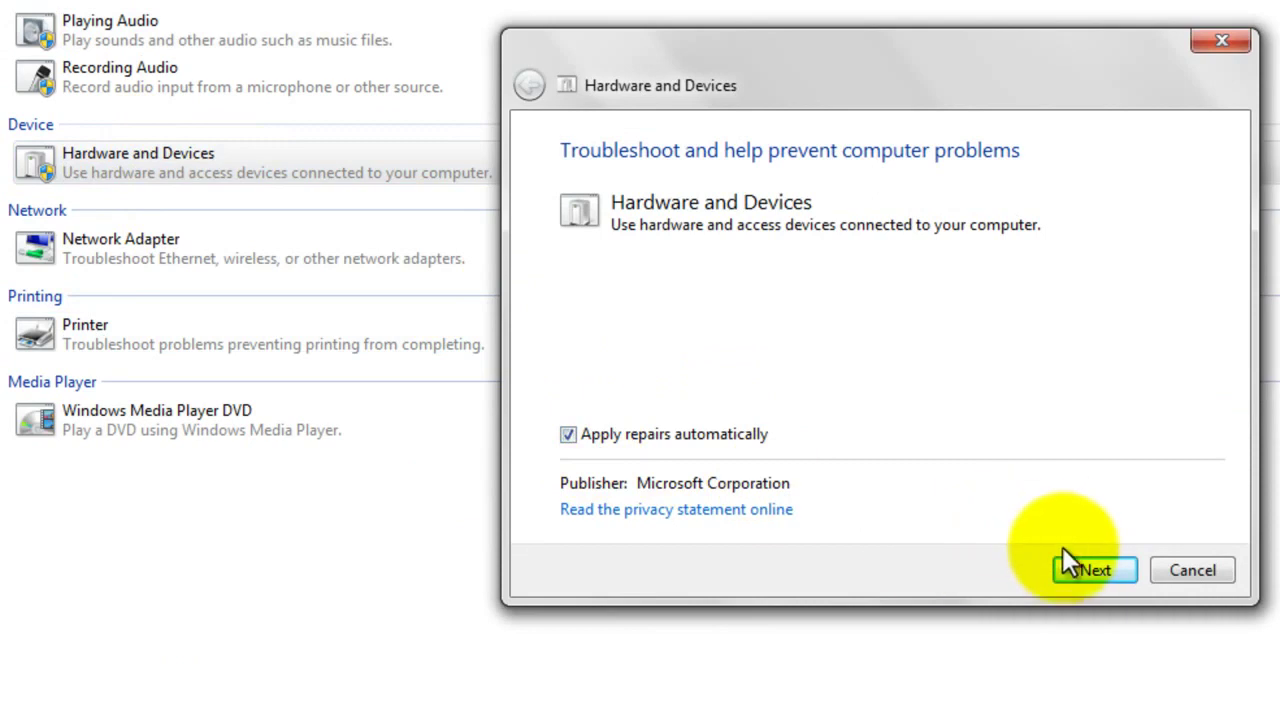
{"action": "left_click", "coordinate": [1090, 572]}
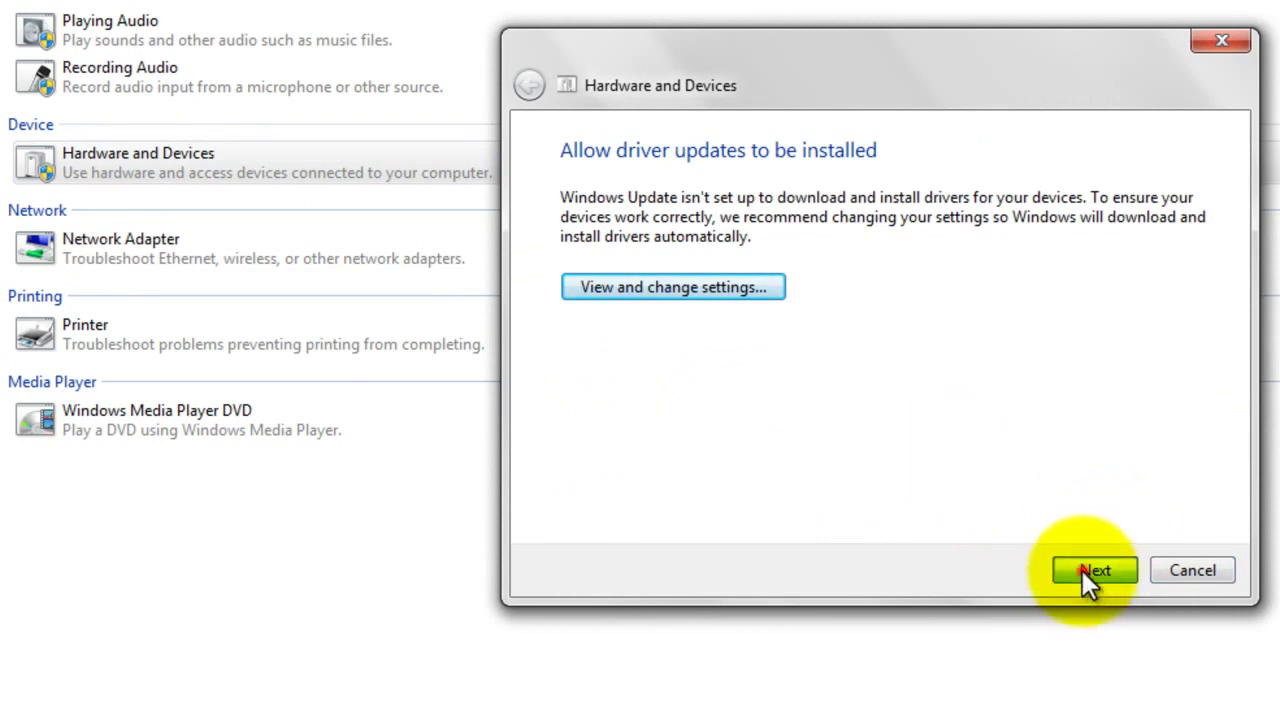
{"action": "left_click", "coordinate": [1082, 570]}
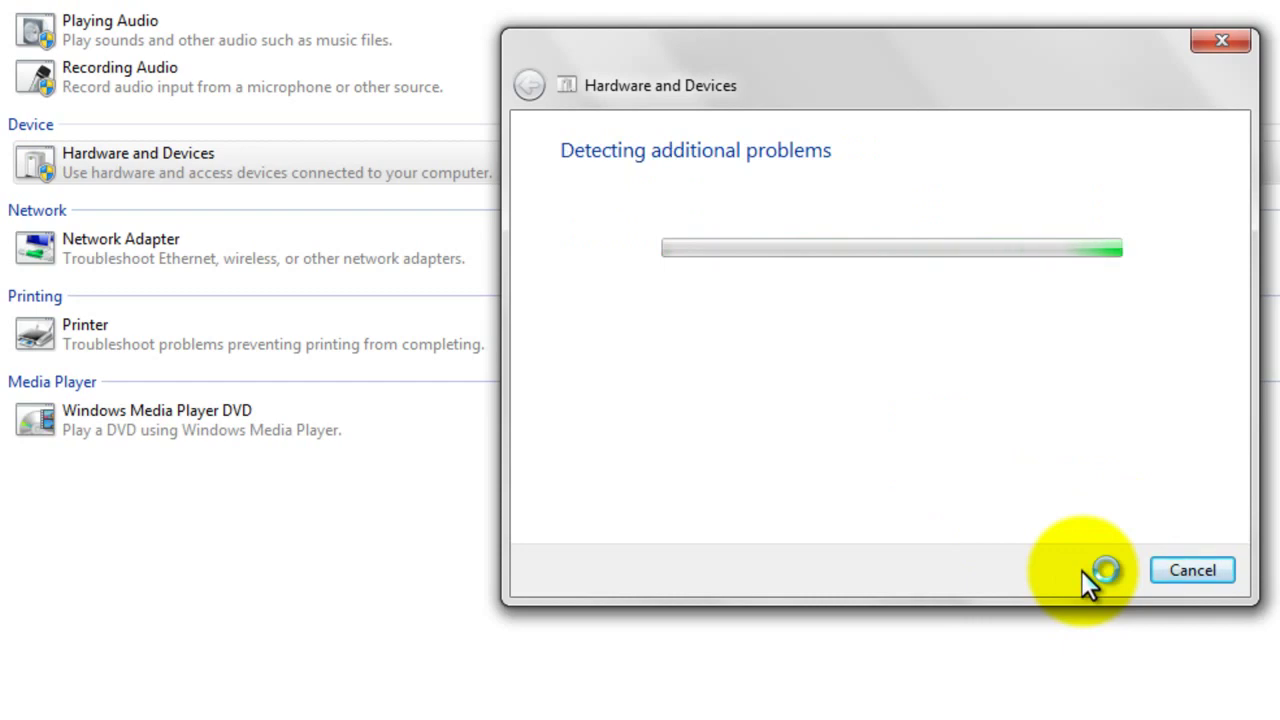
{"action": "left_click", "coordinate": [1155, 570]}
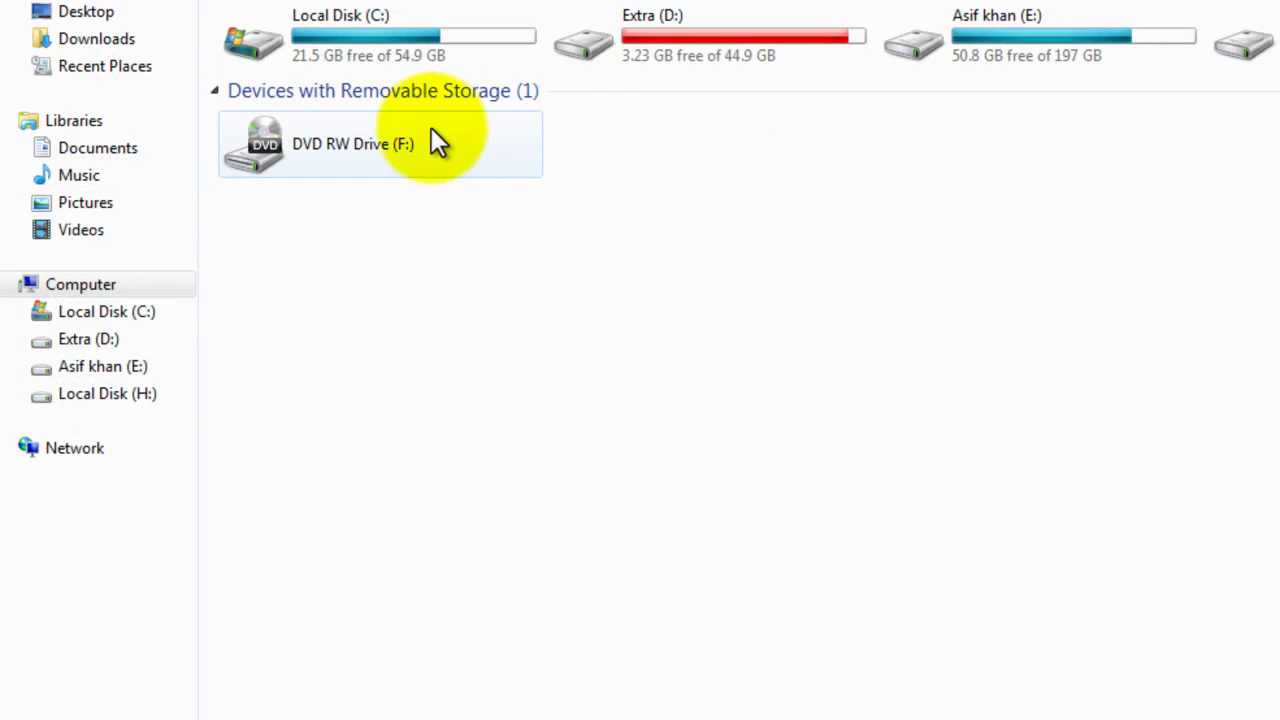
Step: Reopen Device Manager through the Control Panel and expand the Sound, video and game controllers category
{"action": "left_click", "coordinate": [25, 705]}
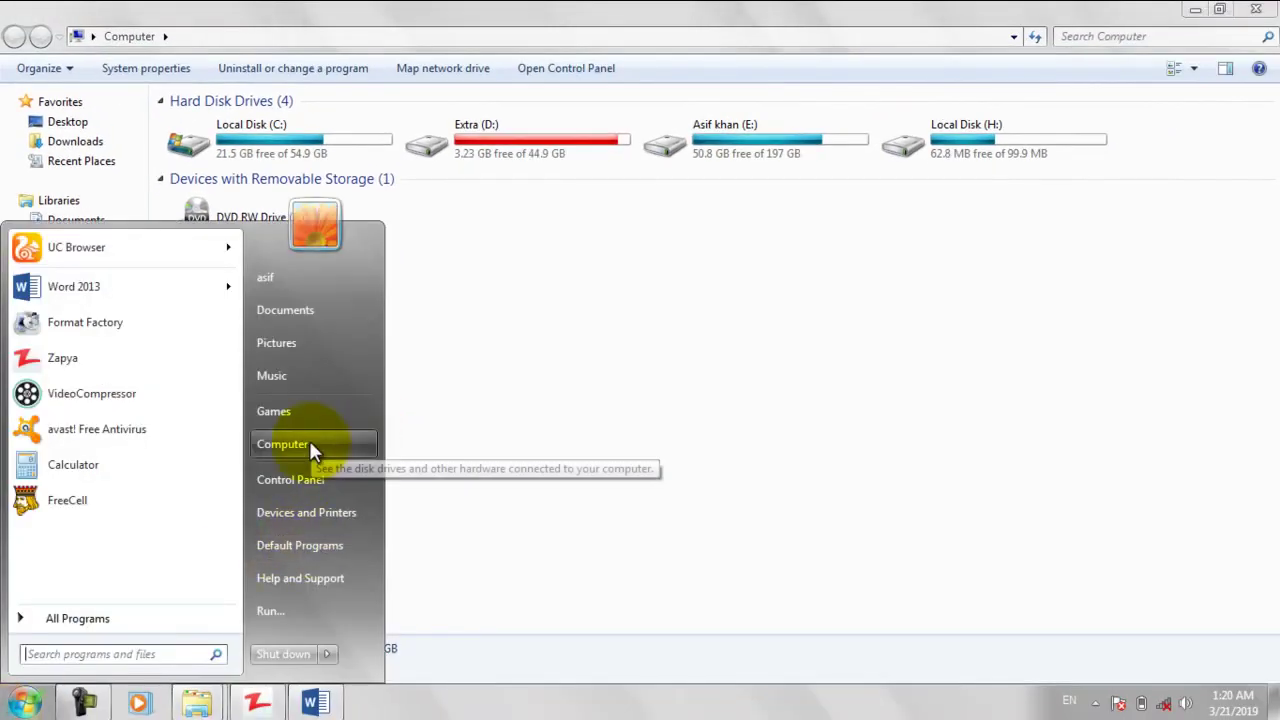
{"action": "left_click", "coordinate": [305, 476]}
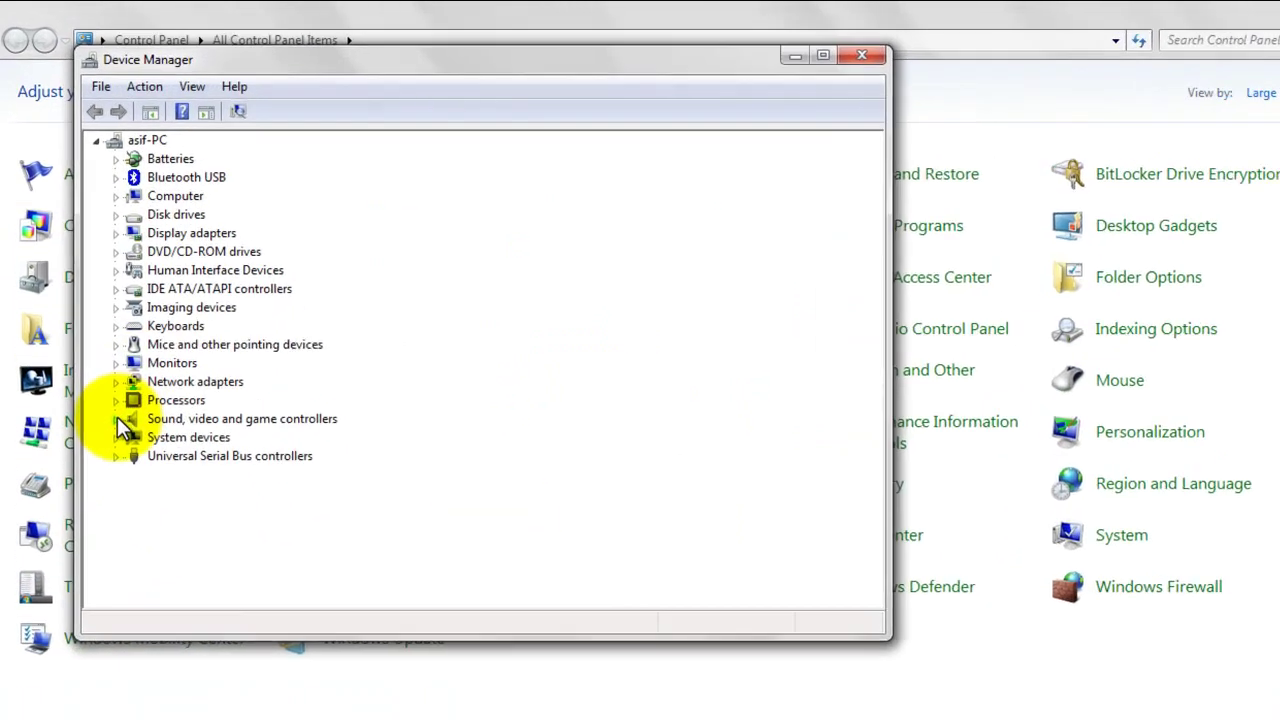
{"action": "left_click", "coordinate": [105, 380]}
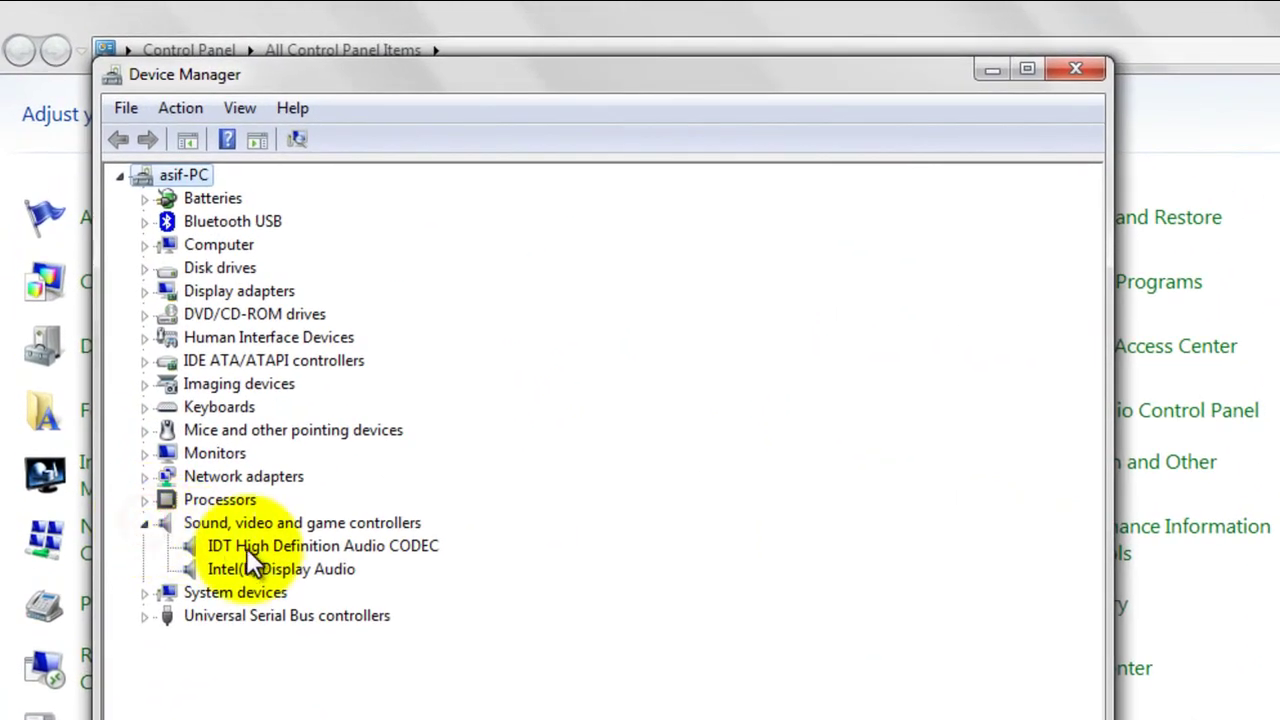
Step: Uninstall the IDT High Definition Audio CODEC including its driver software, decline the restart, and close Device Manager
{"action": "left_click", "coordinate": [262, 545]}
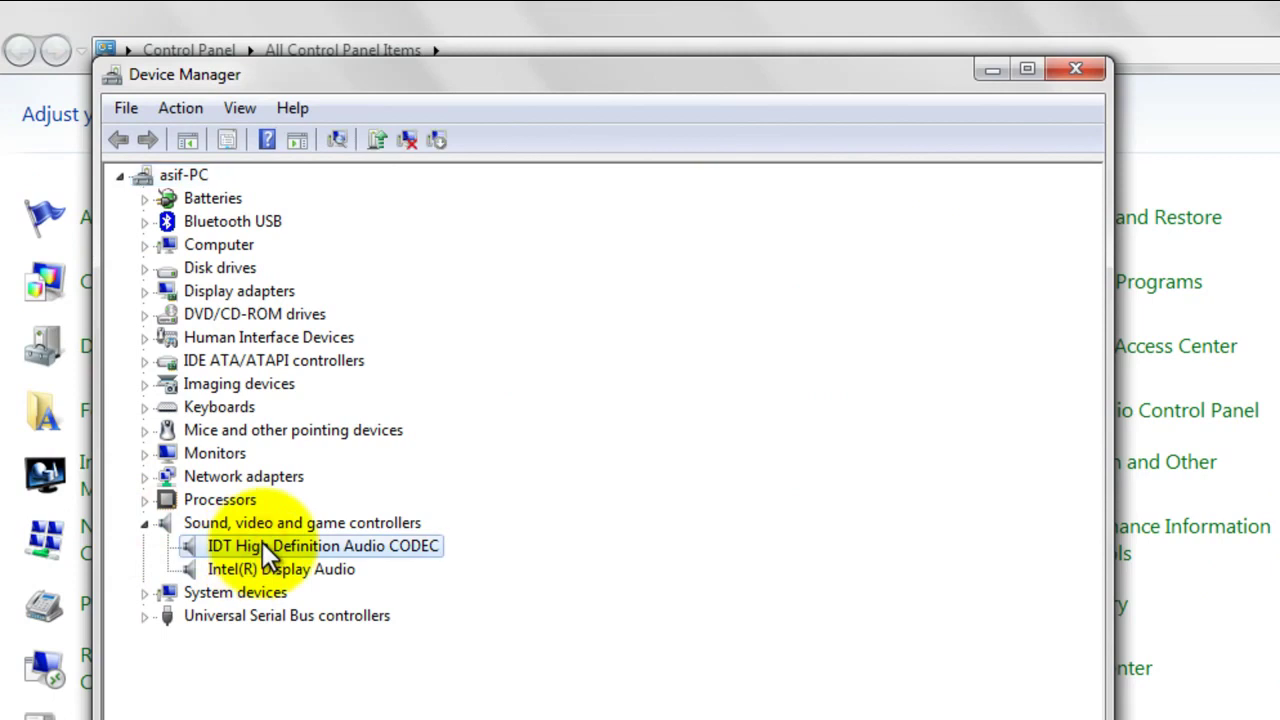
{"action": "right_click", "coordinate": [262, 542]}
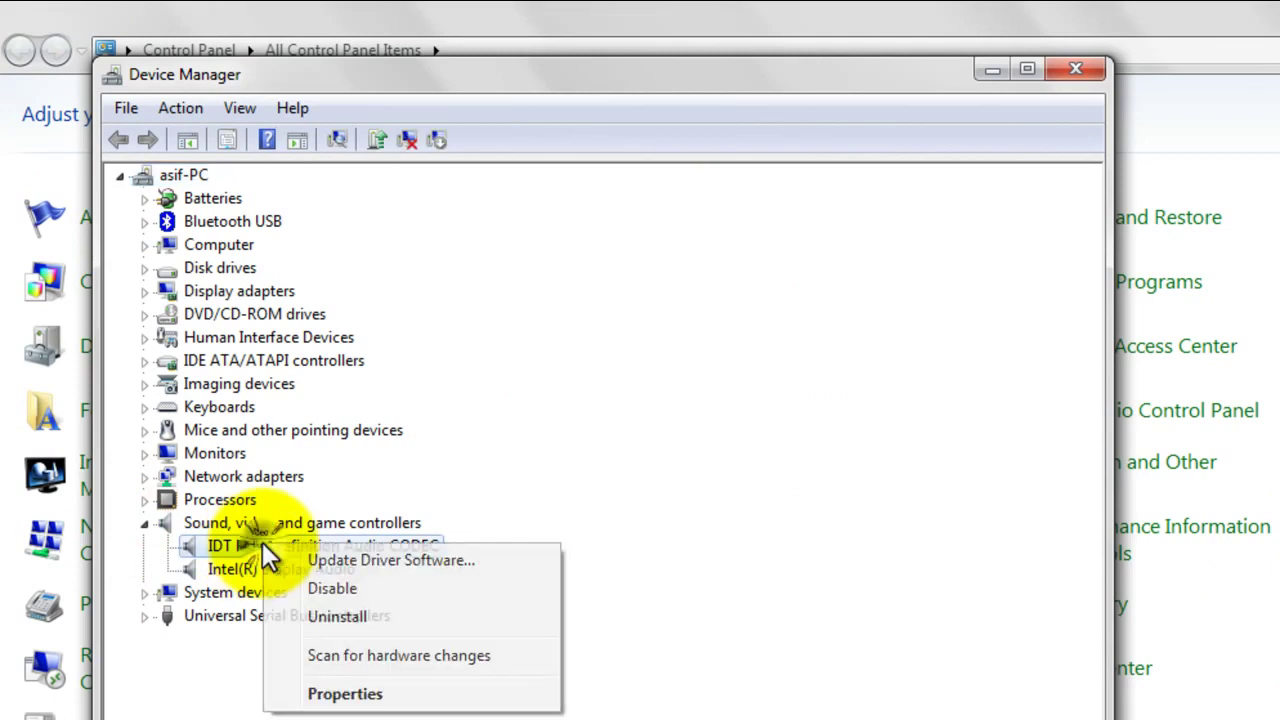
{"action": "left_click", "coordinate": [325, 614]}
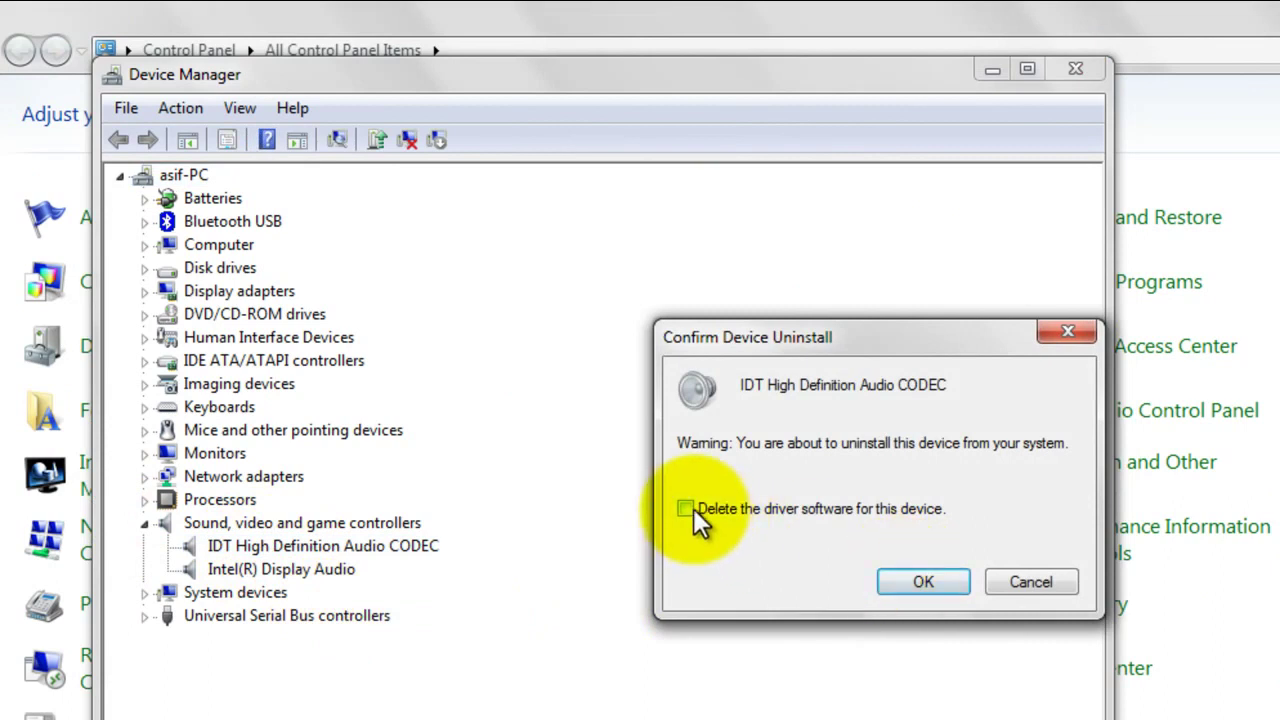
{"action": "left_click", "coordinate": [693, 509]}
{"action": "left_click", "coordinate": [905, 582]}
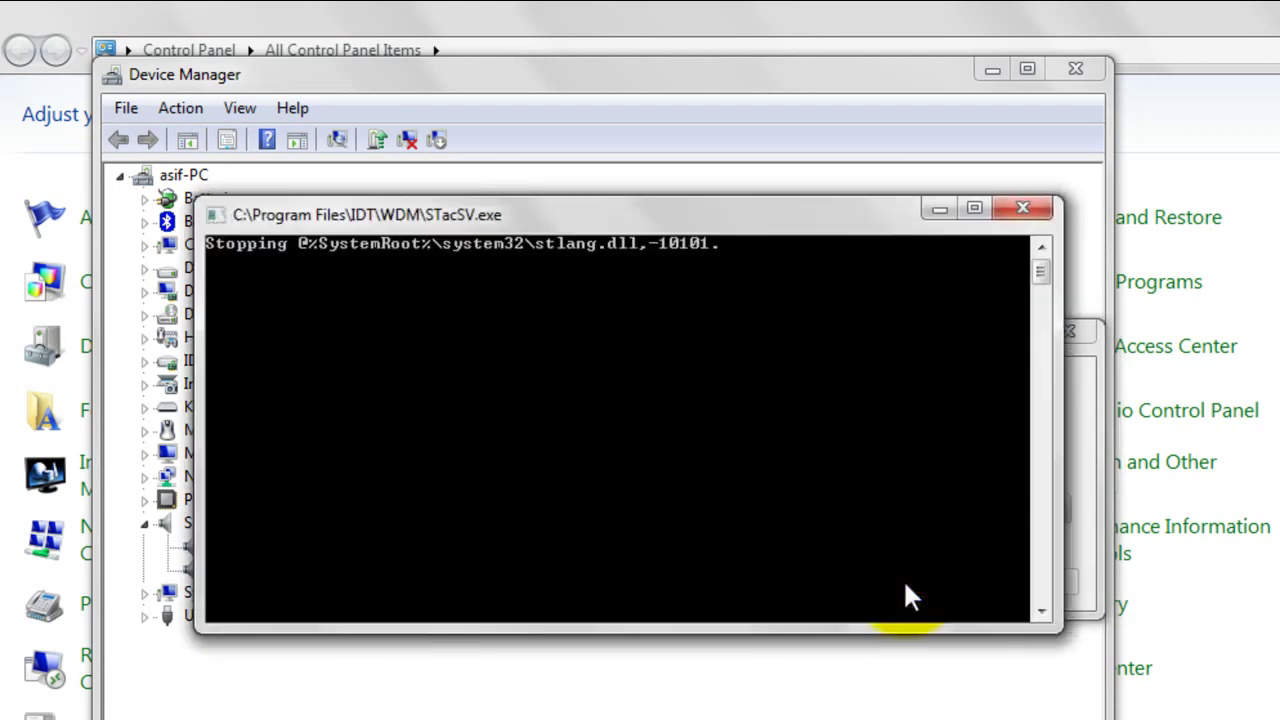
{"action": "left_click", "coordinate": [1030, 210]}
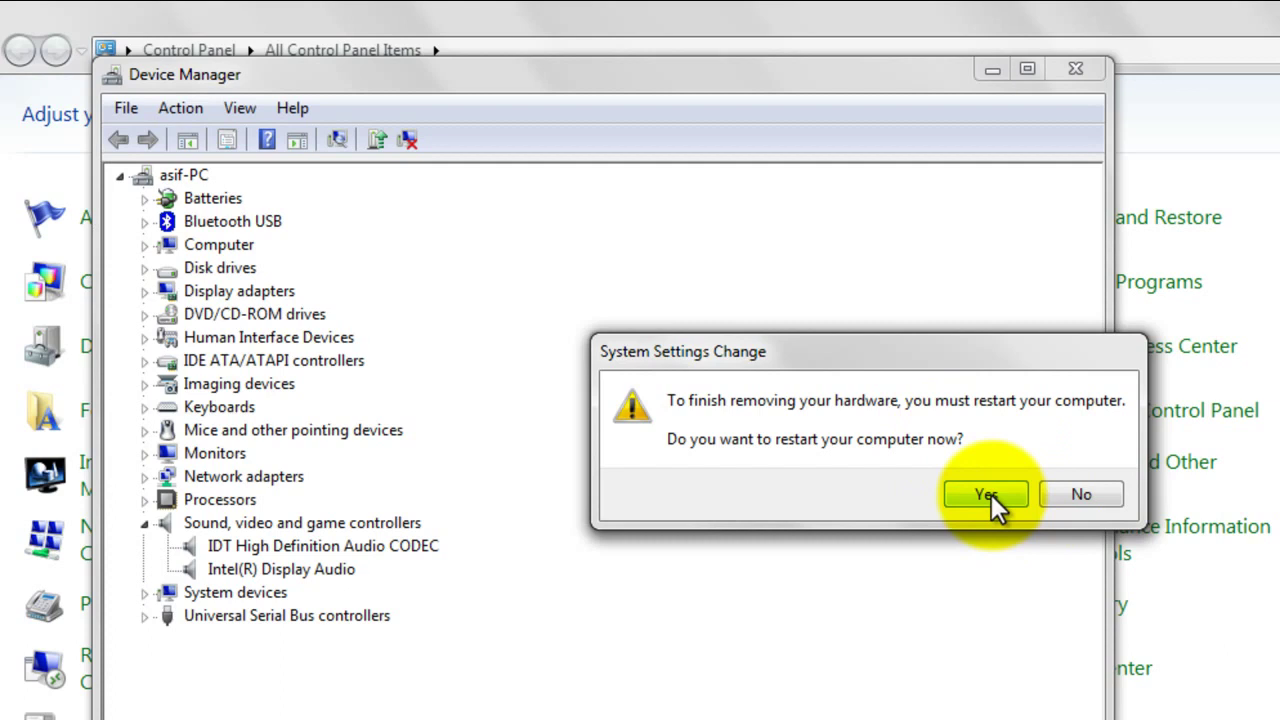
{"action": "left_click", "coordinate": [1062, 498]}
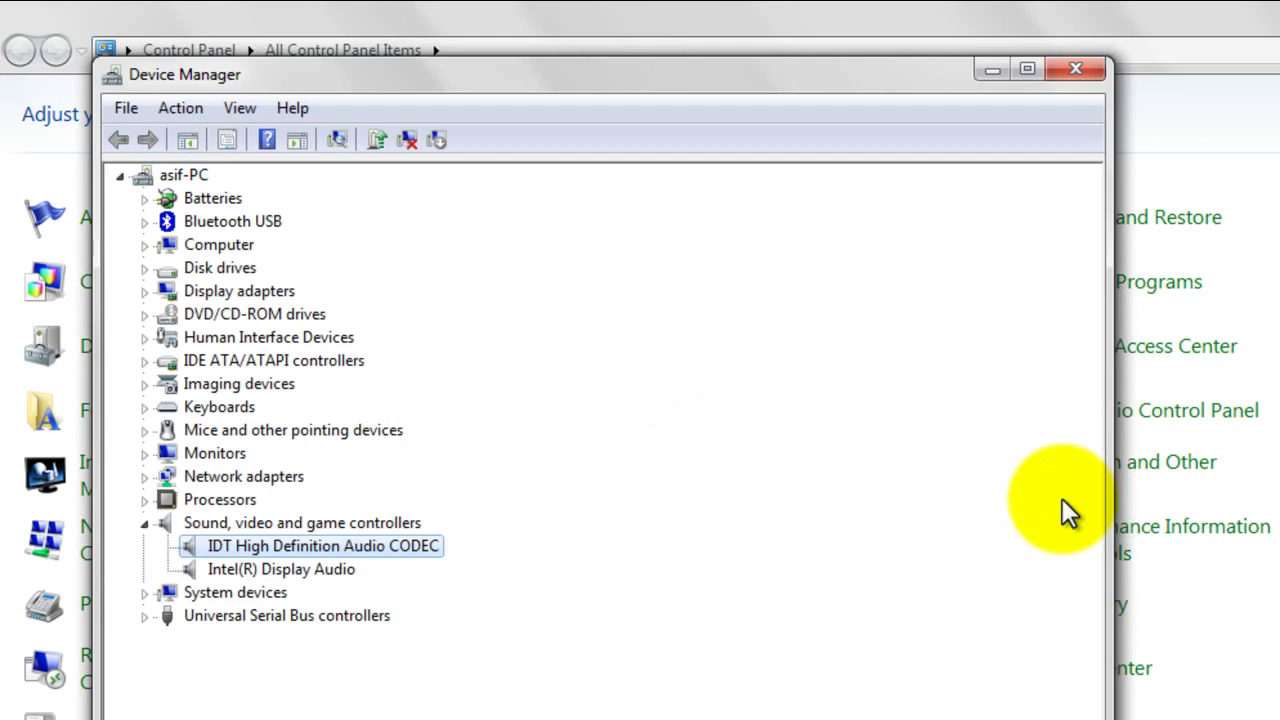
{"action": "left_click", "coordinate": [1087, 71]}
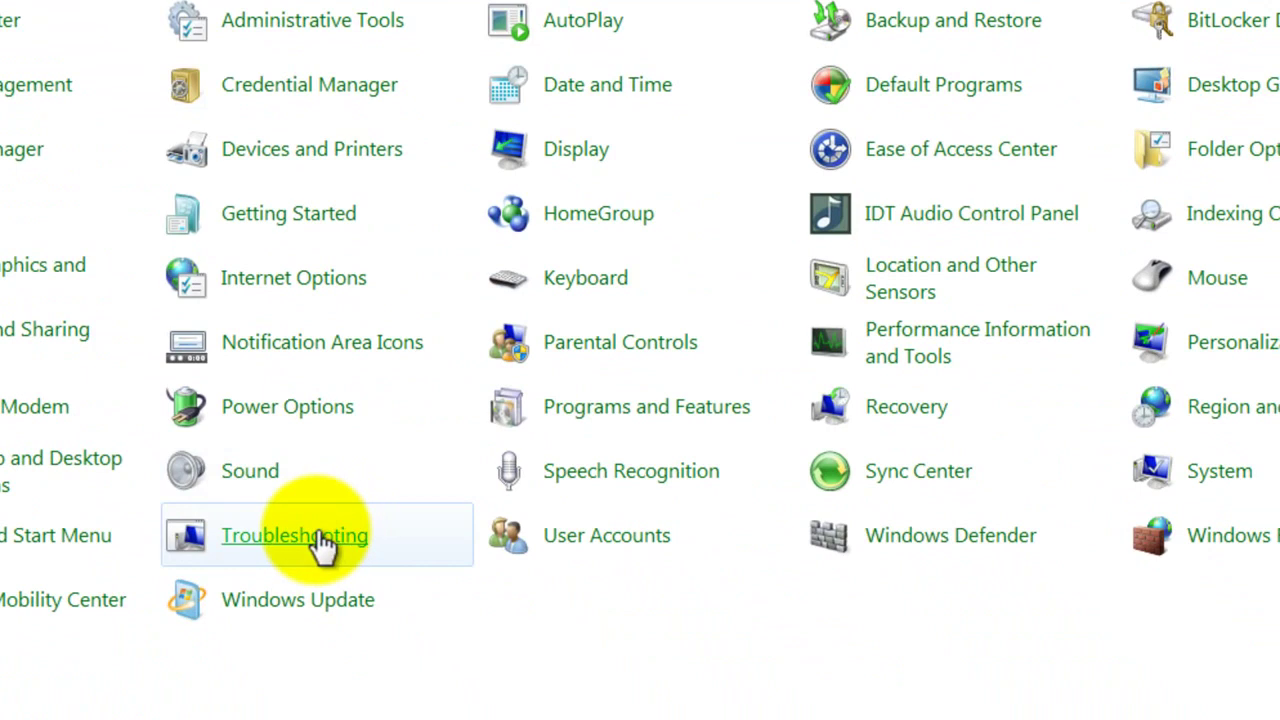
Step: Open the Hardware and Devices troubleshooter from Hardware and Sound, show its advanced options, and cancel it without running
{"action": "left_click", "coordinate": [320, 540]}
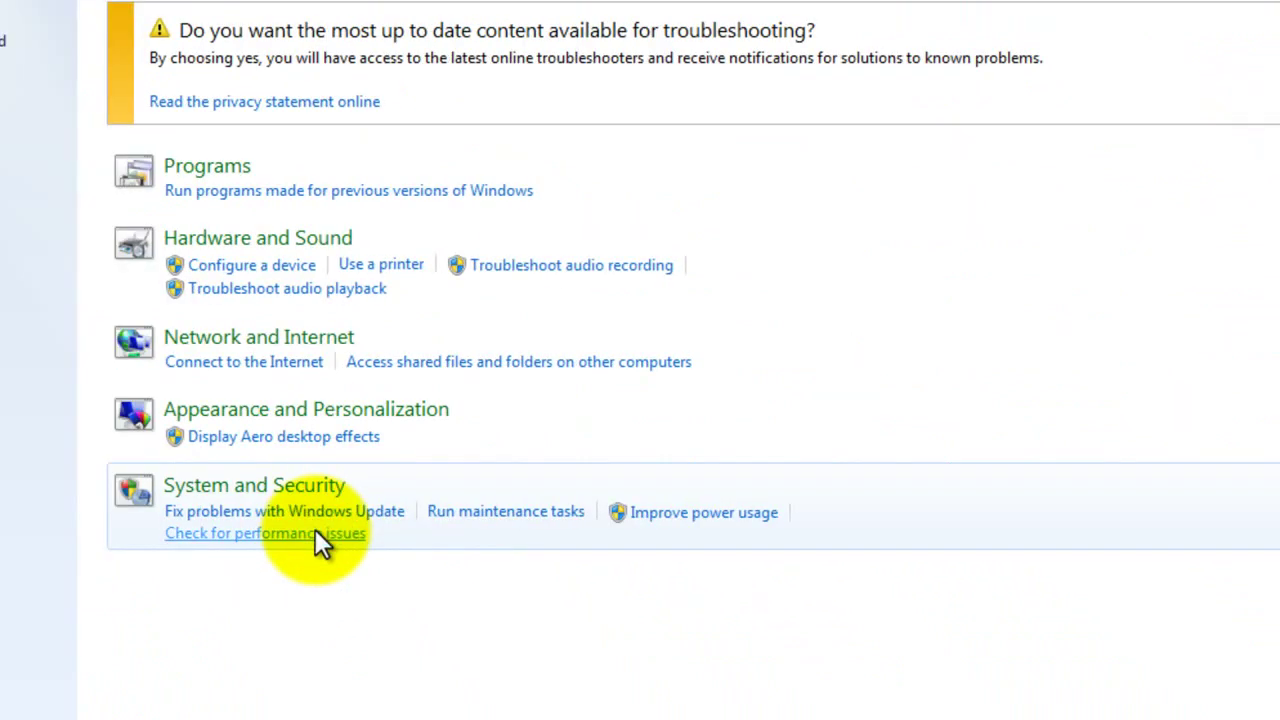
{"action": "left_click", "coordinate": [266, 240]}
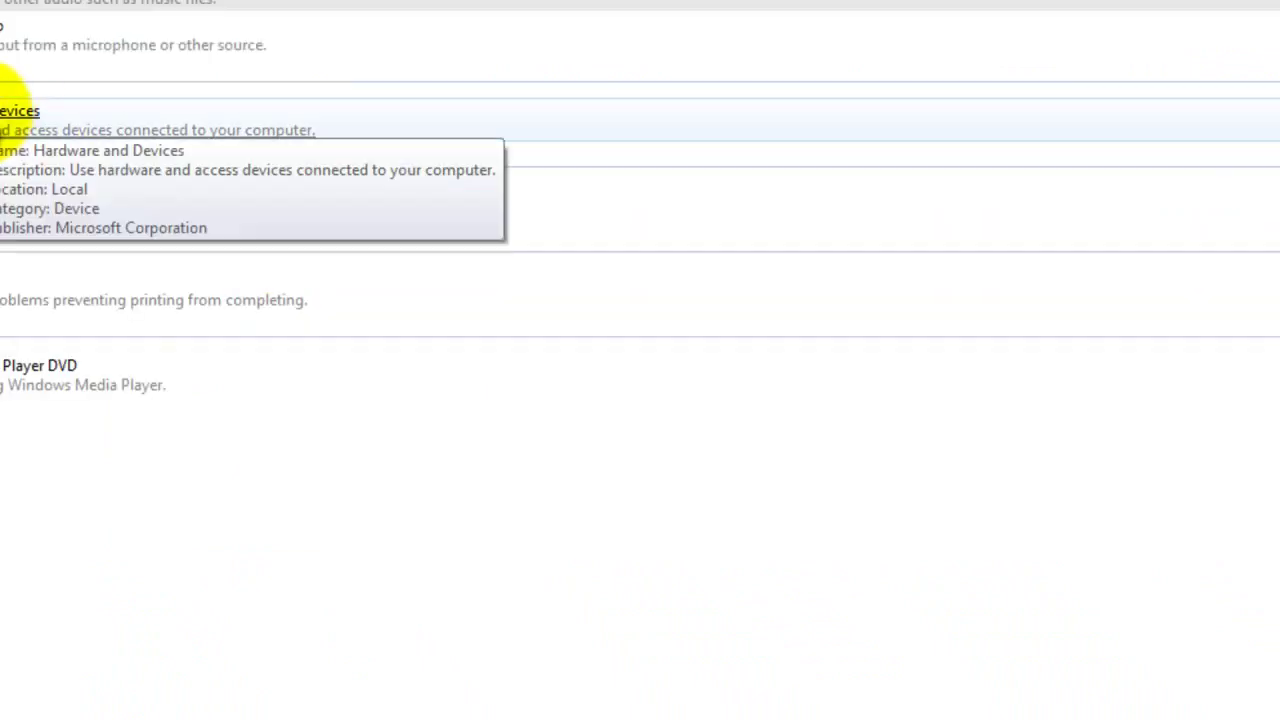
{"action": "left_click", "coordinate": [8, 110]}
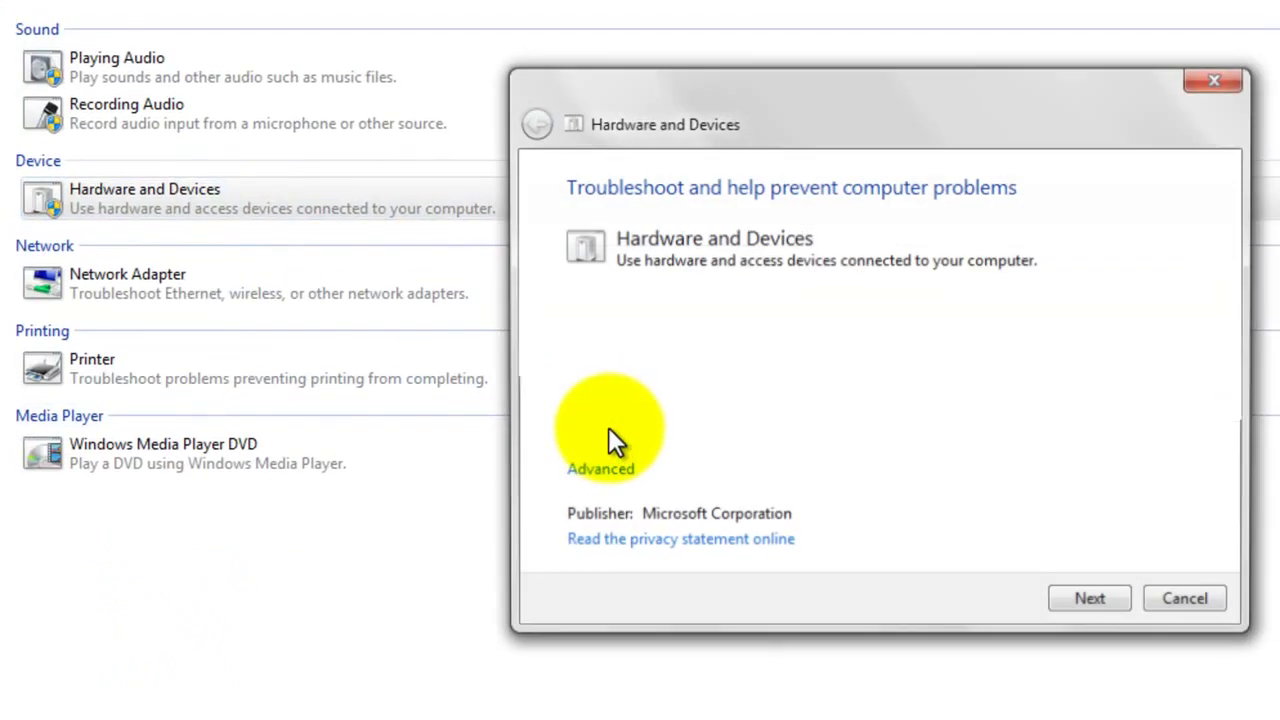
{"action": "left_click", "coordinate": [592, 468]}
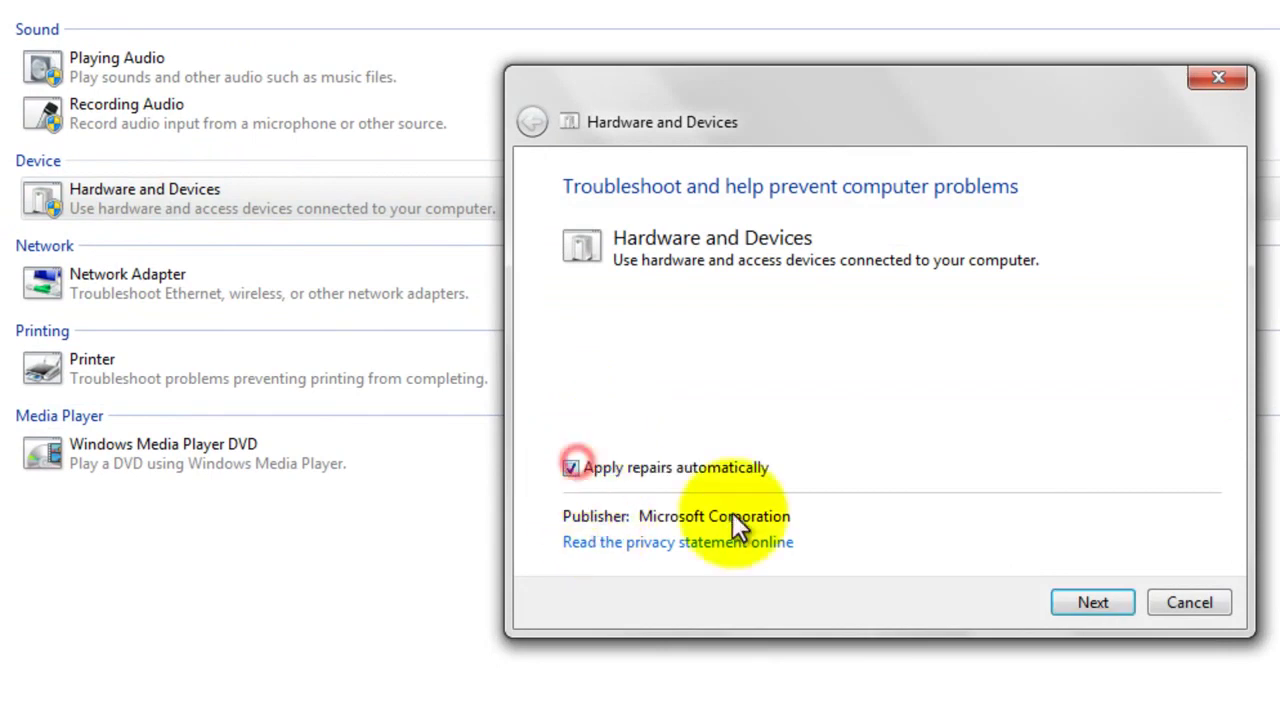
{"action": "left_click", "coordinate": [1184, 607]}
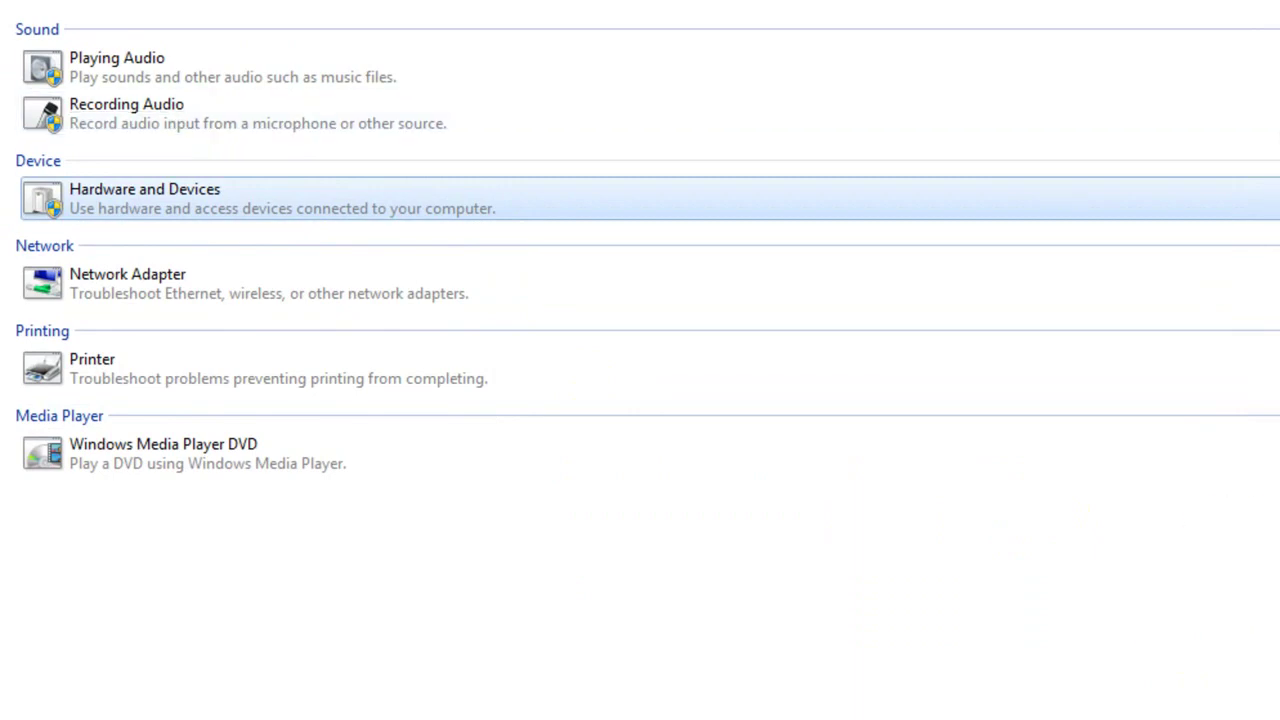
Step: Switch to the Word document and review the notes in its Troubleshooting section
{"action": "key", "text": "super"}
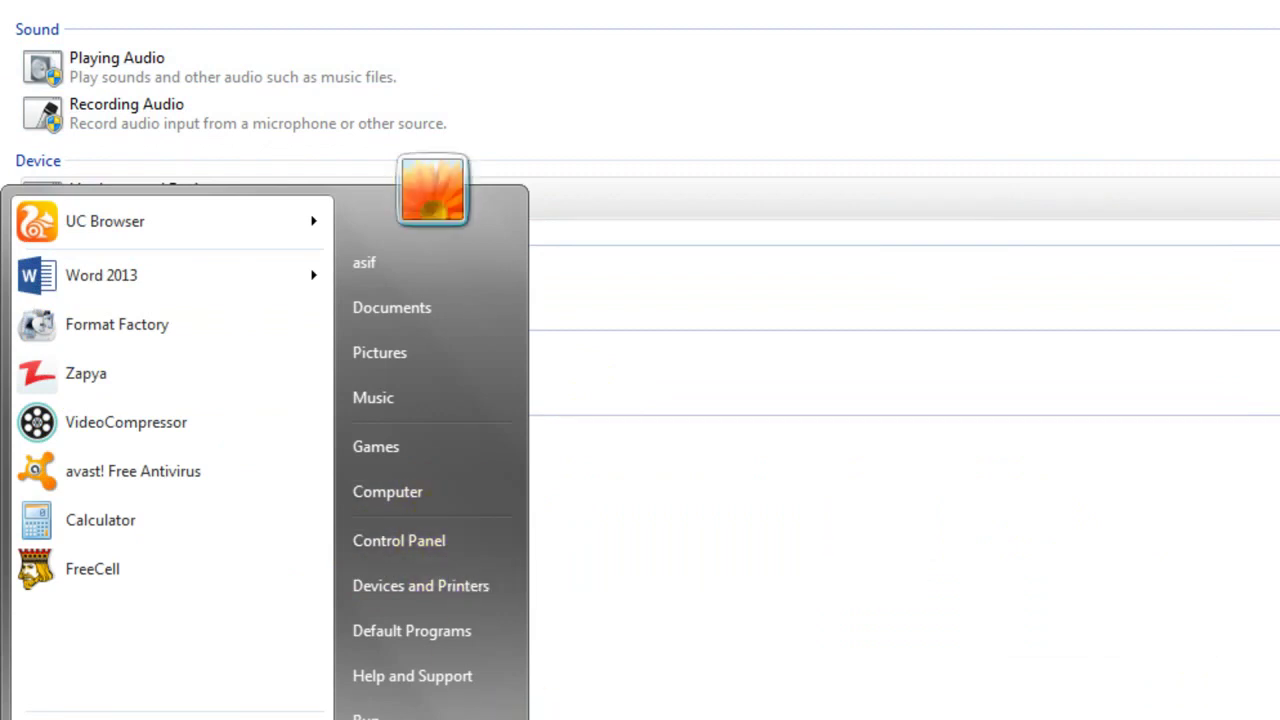
{"action": "key", "text": "Escape"}
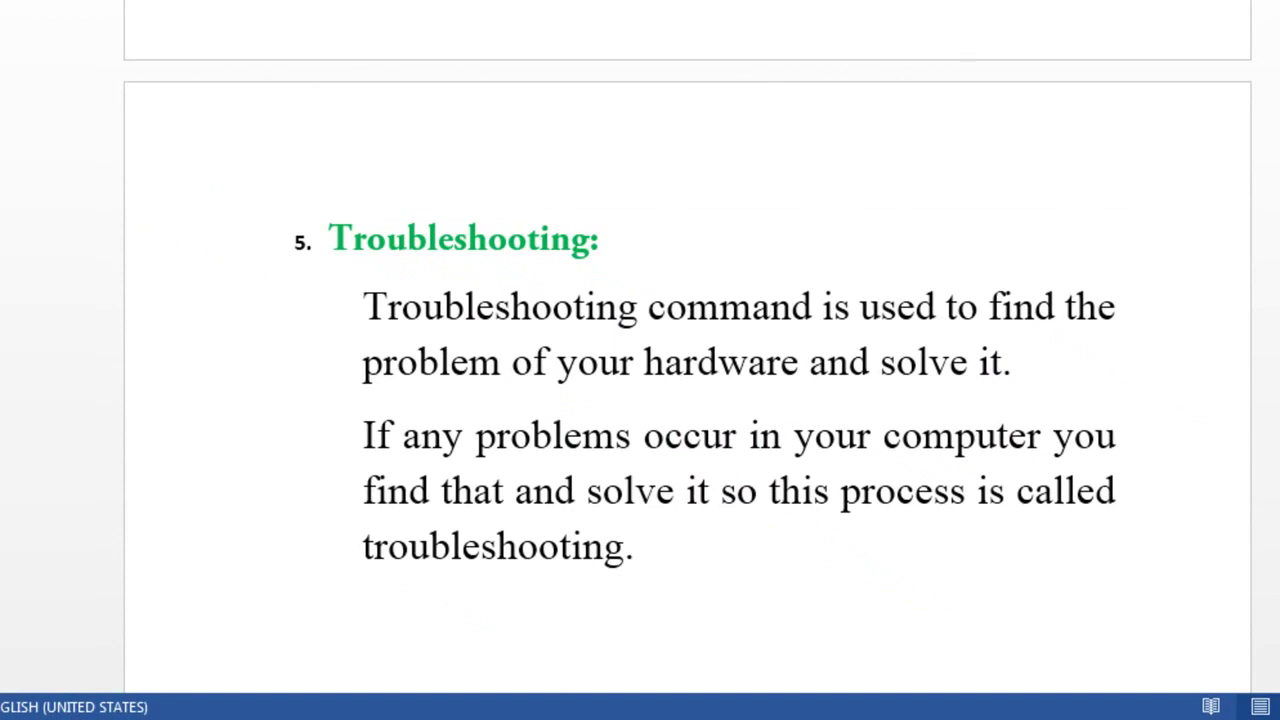
{"action": "scroll", "coordinate": [687, 350], "scroll_direction": "down", "scroll_amount": 10}
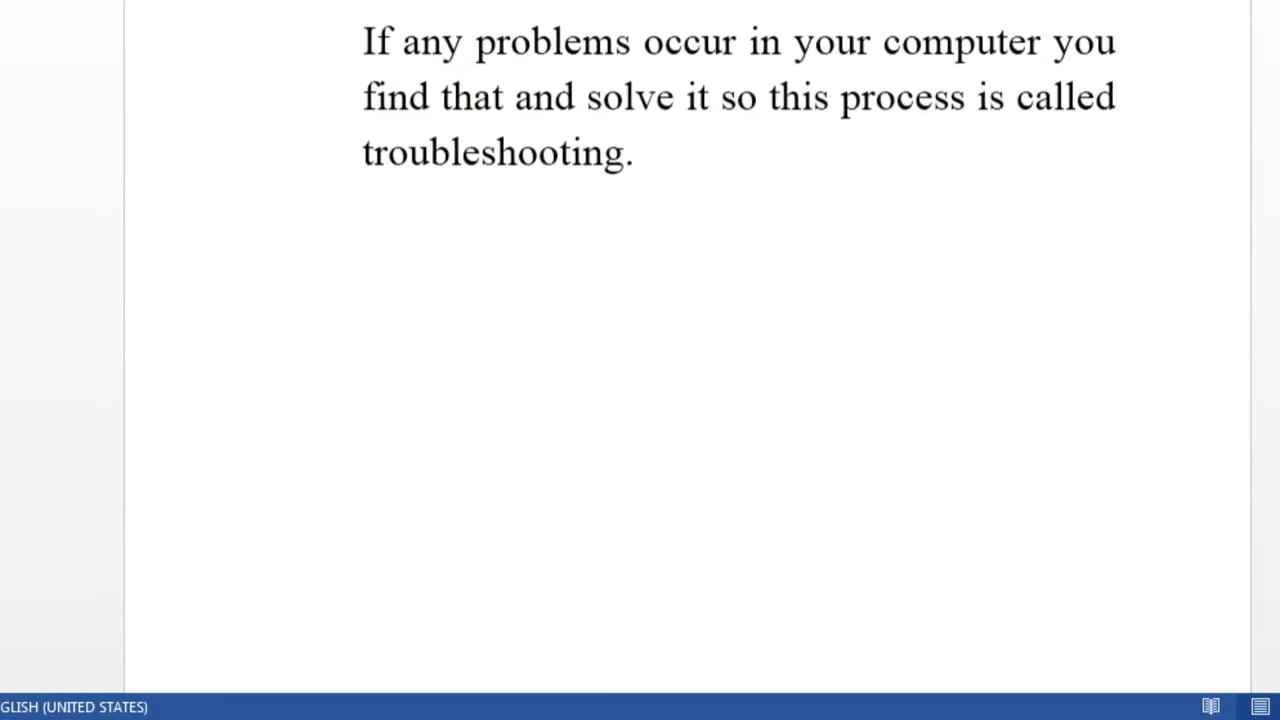
Step: Switch to the Computer window, open the Extra (D:) drive, and examine the space on the C:, D: and E: drives
{"action": "scroll", "coordinate": [687, 350], "scroll_direction": "down", "scroll_amount": 5}
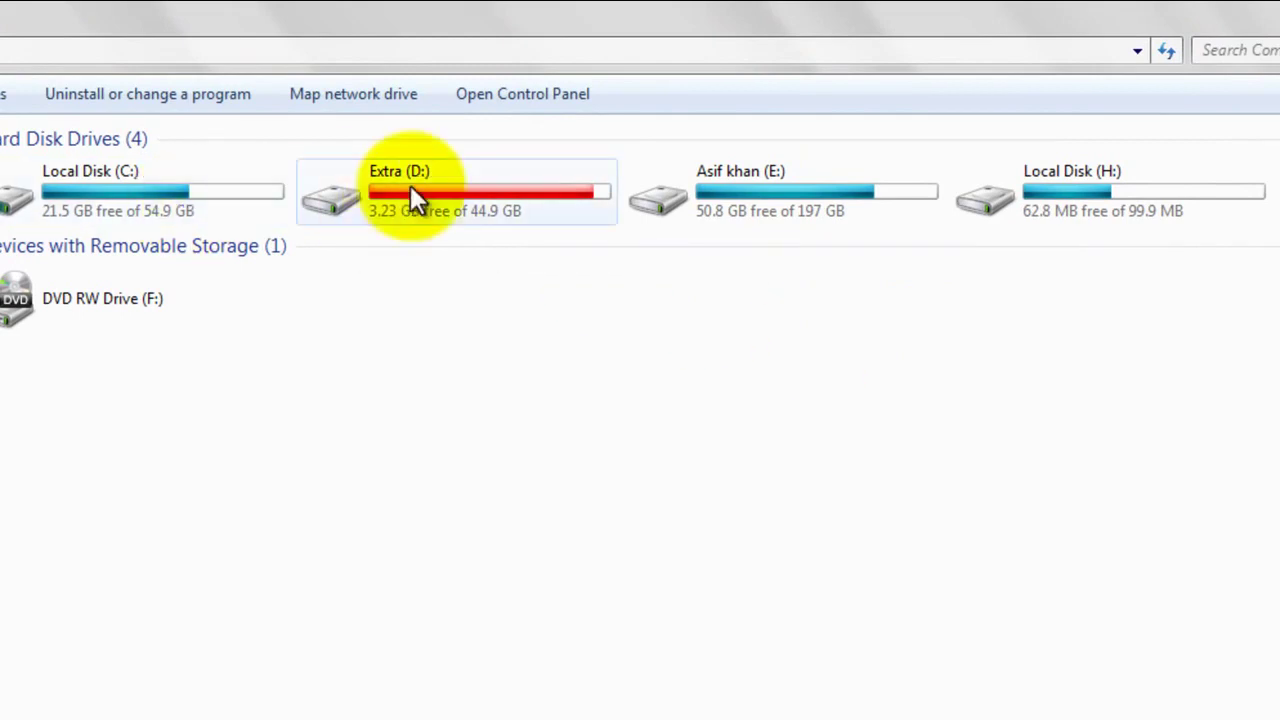
{"action": "mouse_move", "coordinate": [738, 181]}
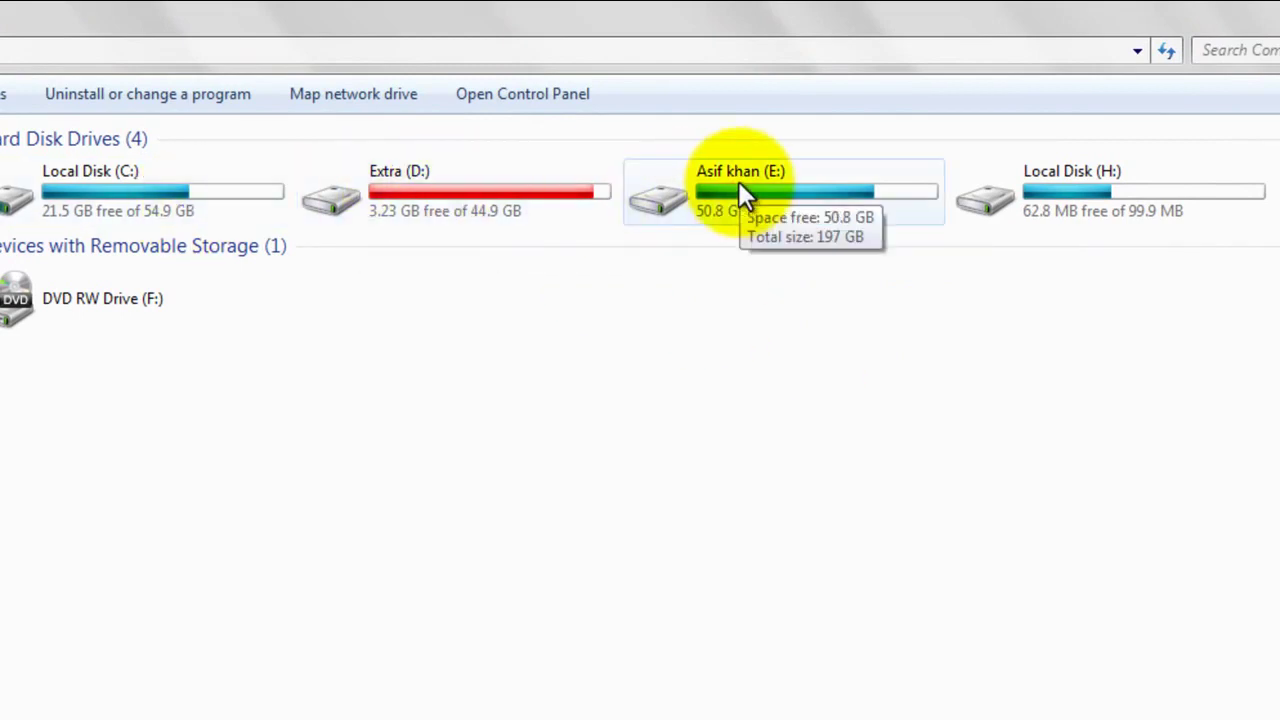
{"action": "mouse_move", "coordinate": [566, 179]}
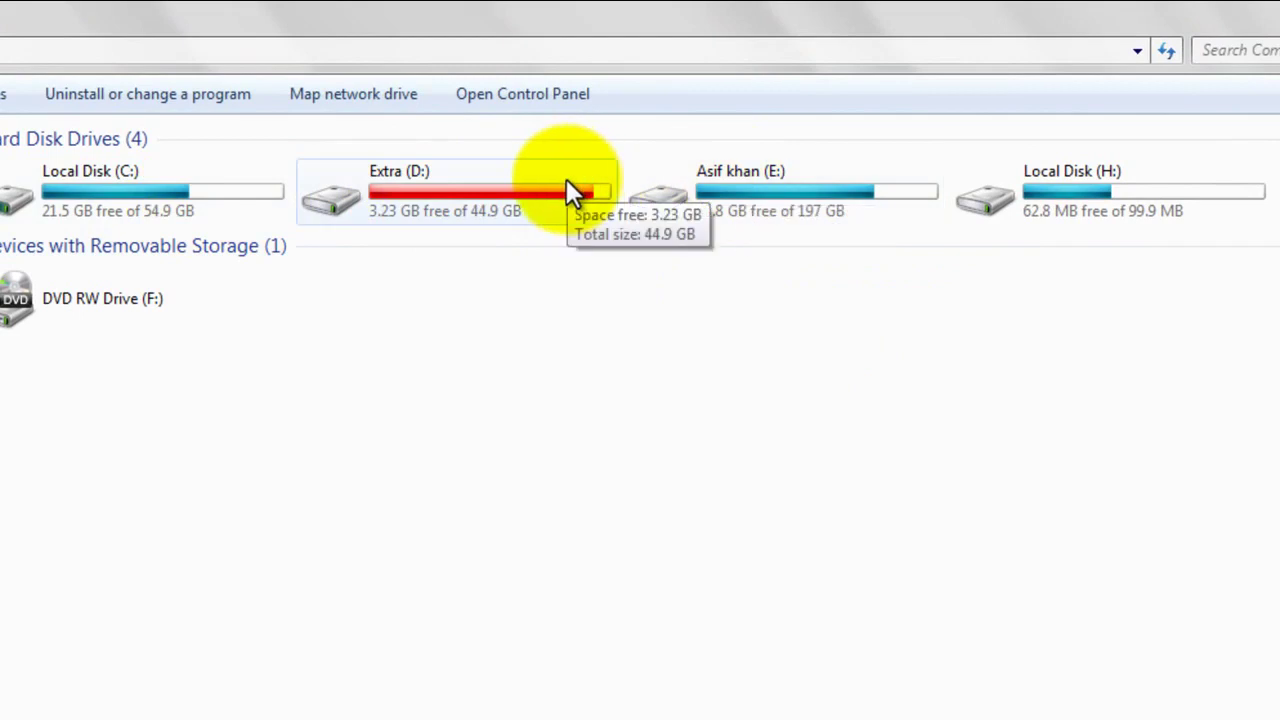
{"action": "double_click", "coordinate": [566, 179]}
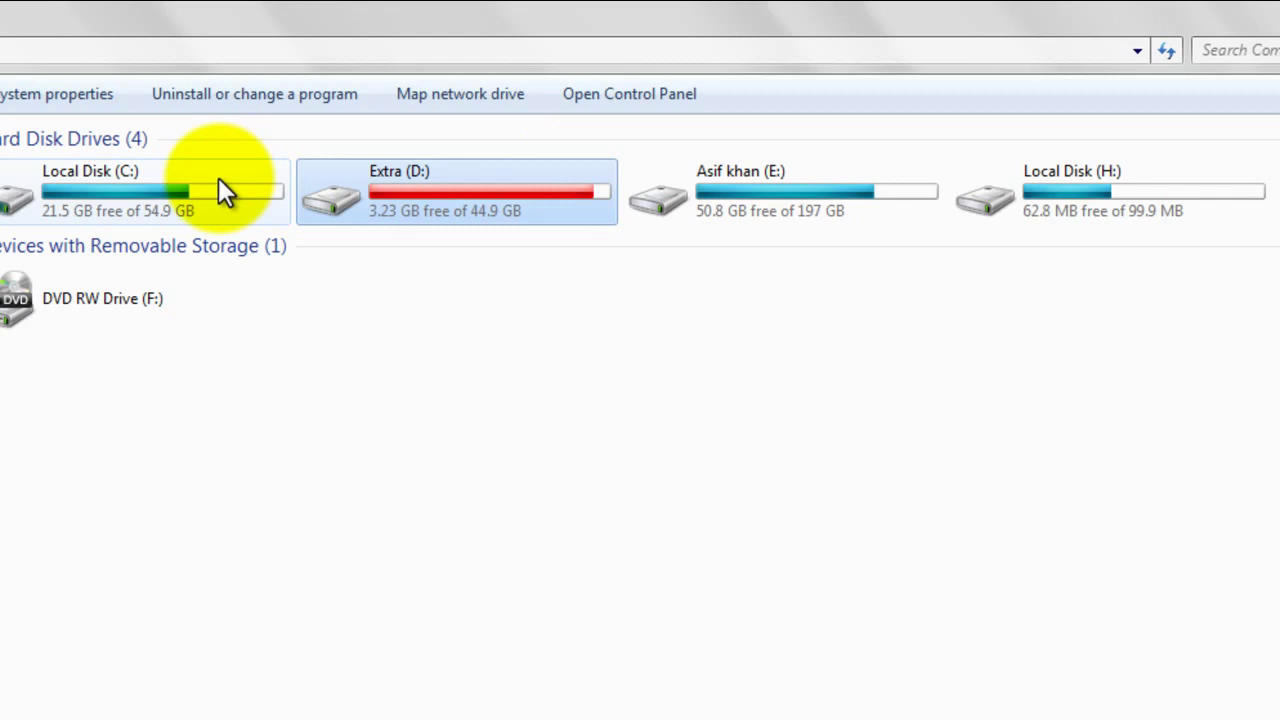
{"action": "mouse_move", "coordinate": [797, 198]}
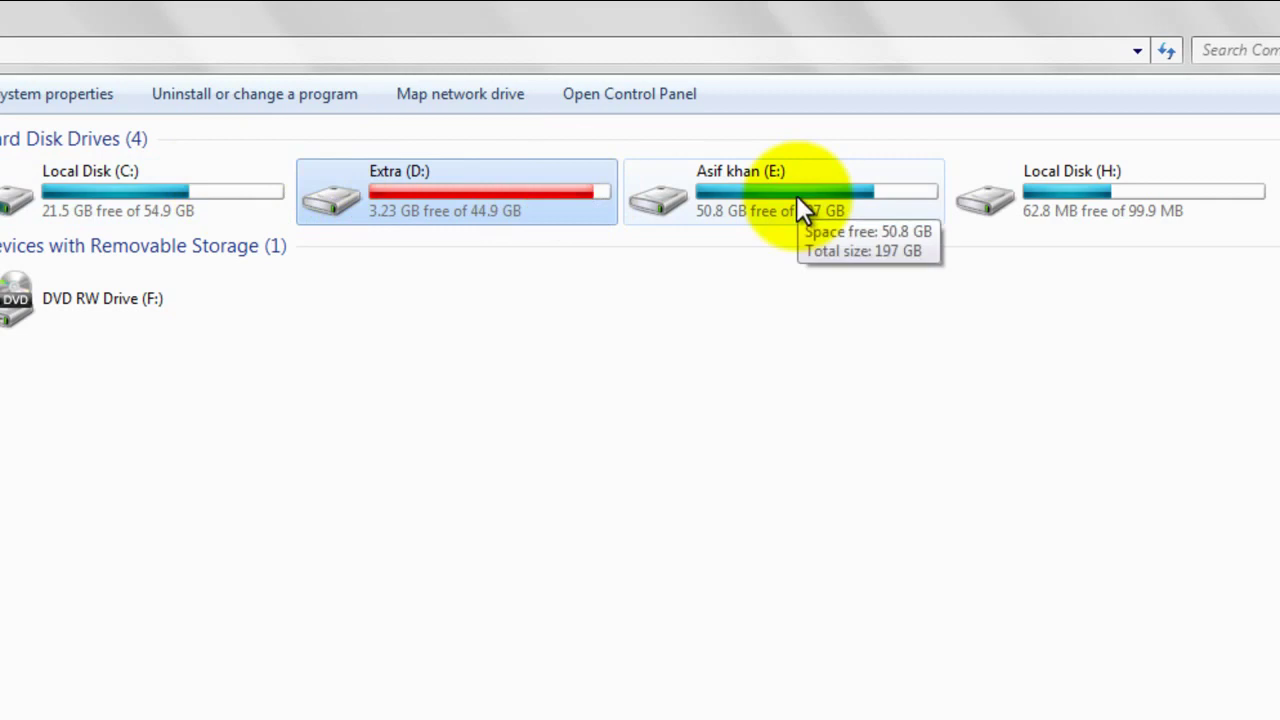
{"action": "mouse_move", "coordinate": [202, 196]}
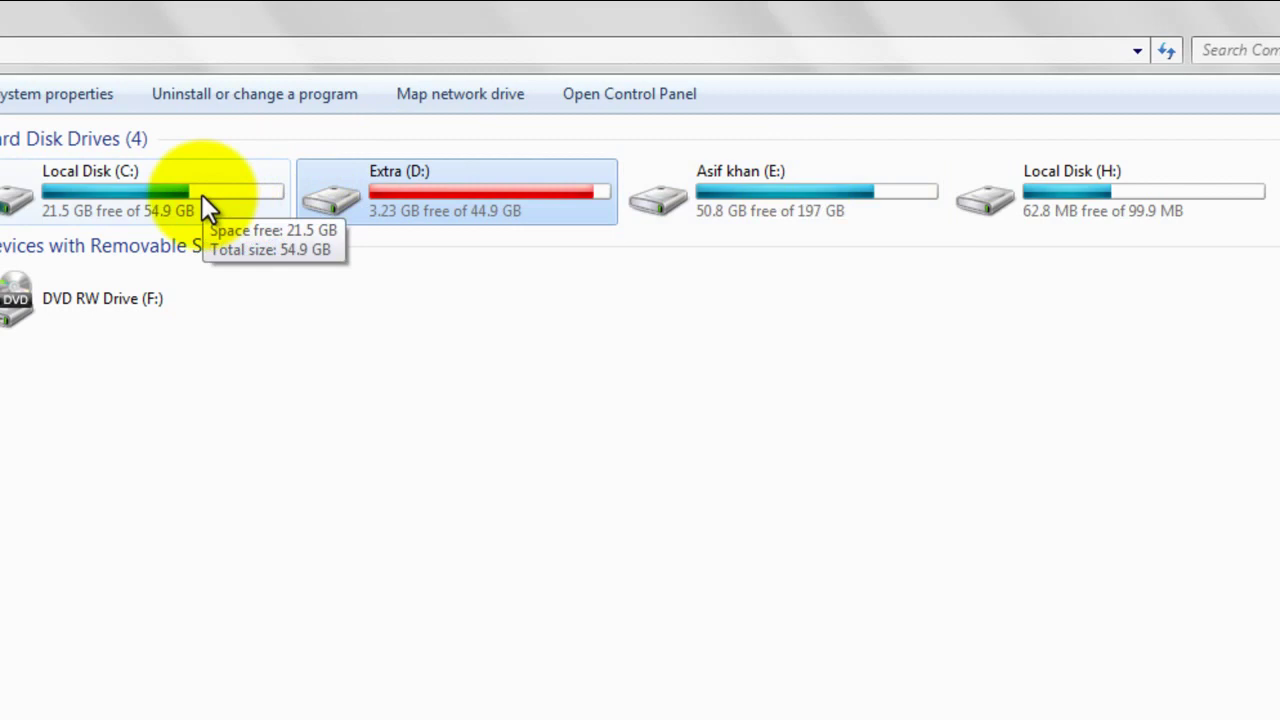
{"action": "mouse_move", "coordinate": [437, 190]}
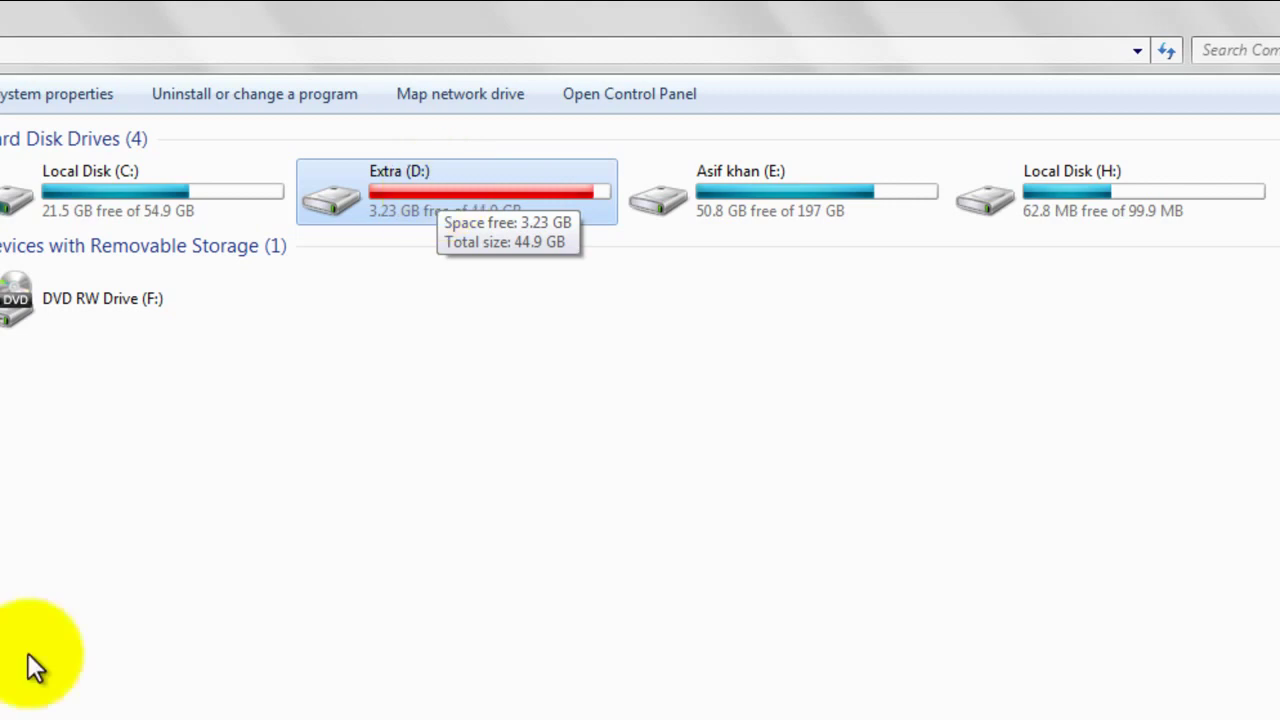
Step: Open BitLocker Drive Encryption from the Control Panel, turn on BitLocker for Extra (D:), and choose a password to unlock the drive
{"action": "left_click", "coordinate": [35, 695]}
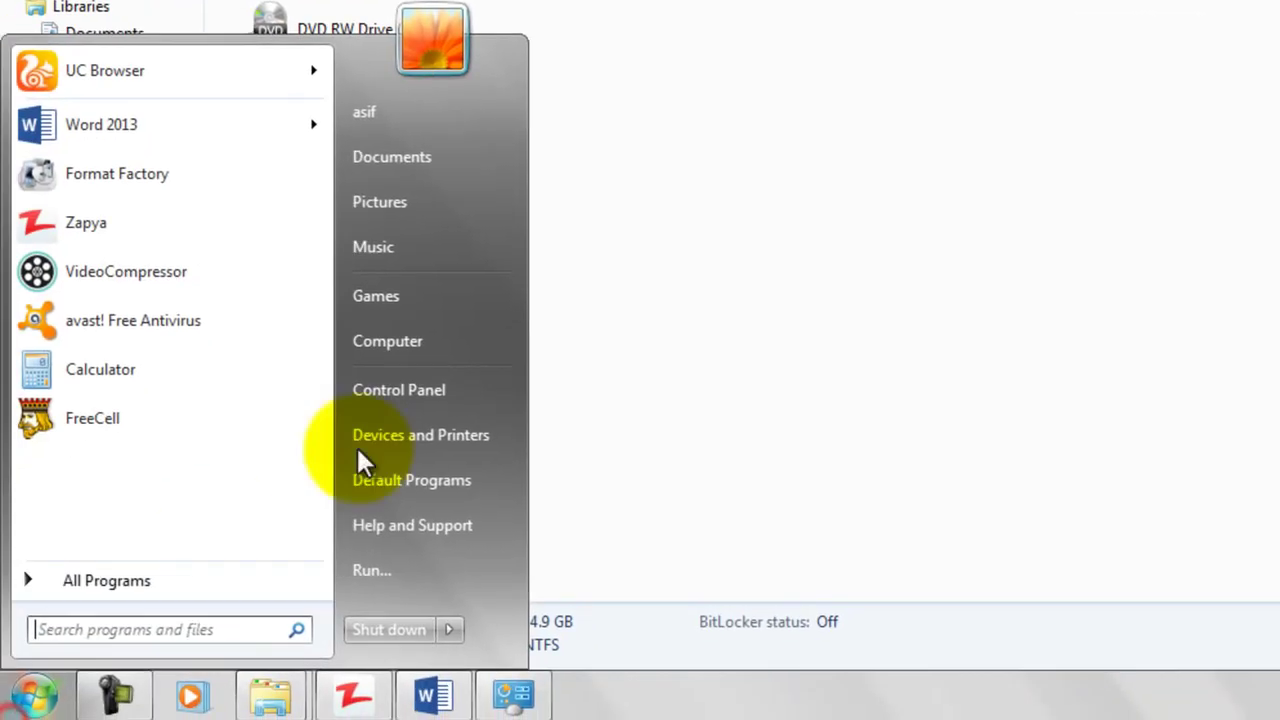
{"action": "left_click", "coordinate": [422, 384]}
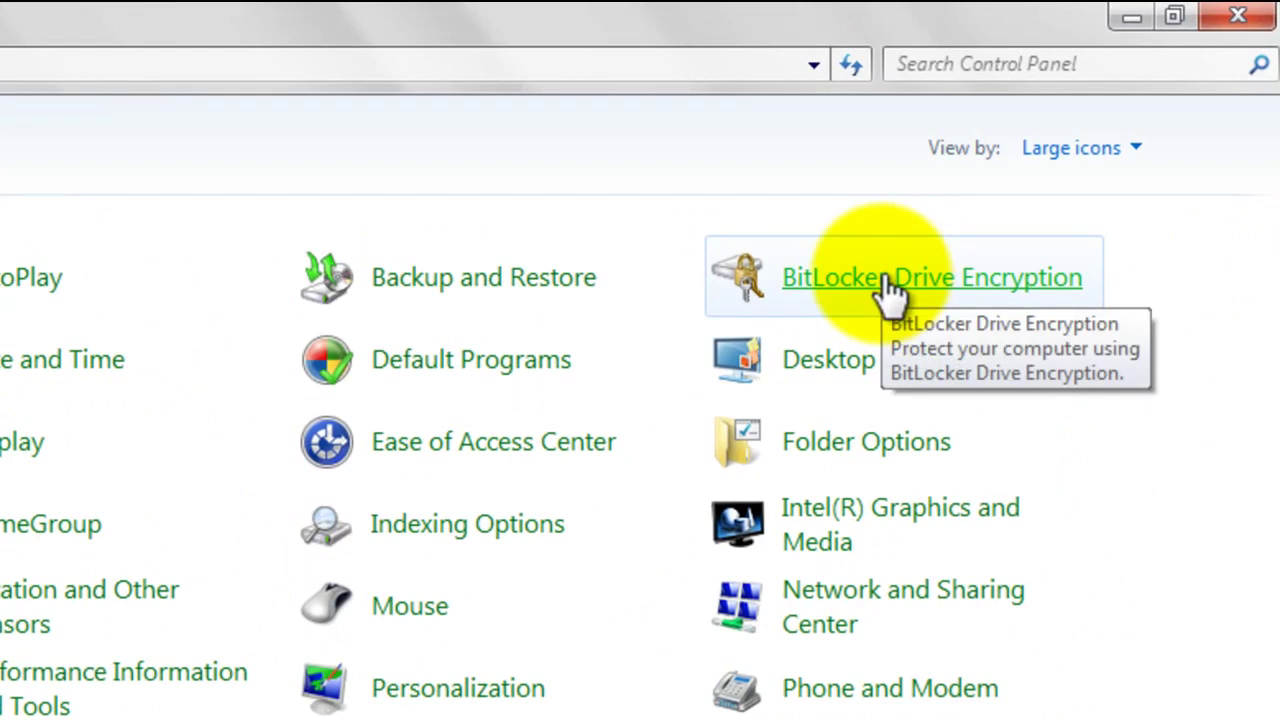
{"action": "left_click", "coordinate": [890, 285]}
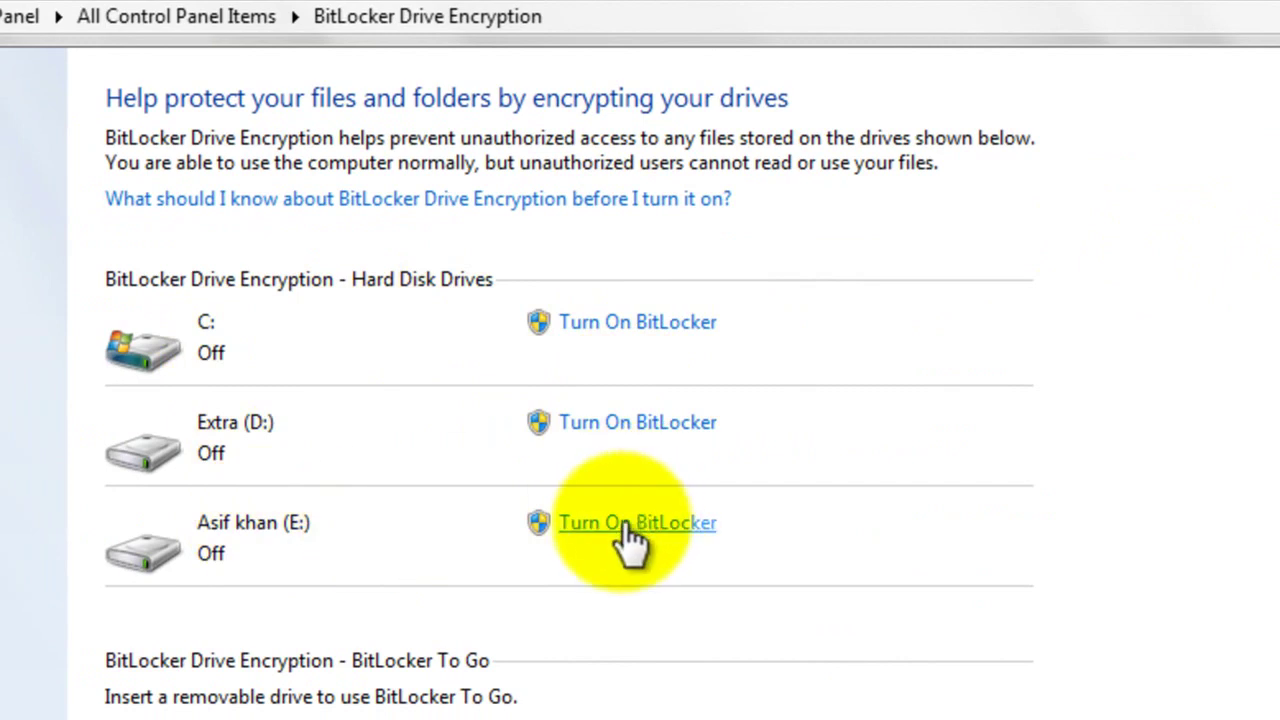
{"action": "left_click", "coordinate": [617, 425]}
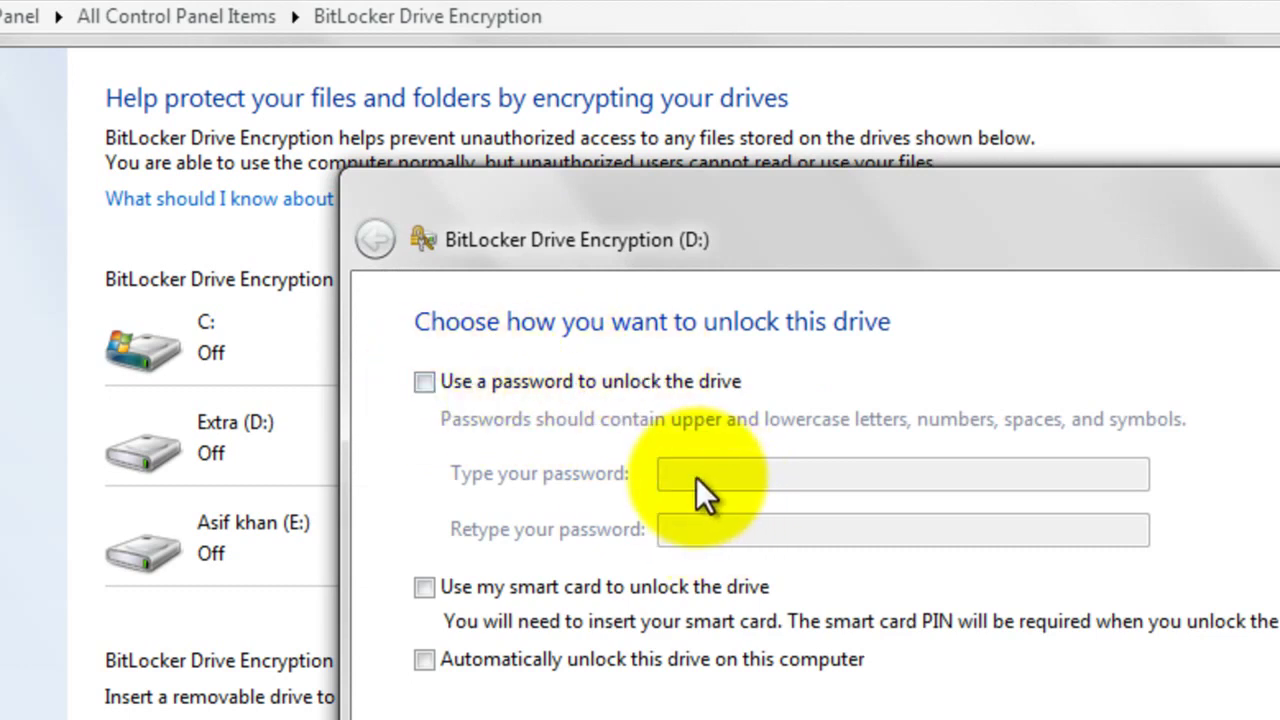
{"action": "left_click", "coordinate": [425, 381]}
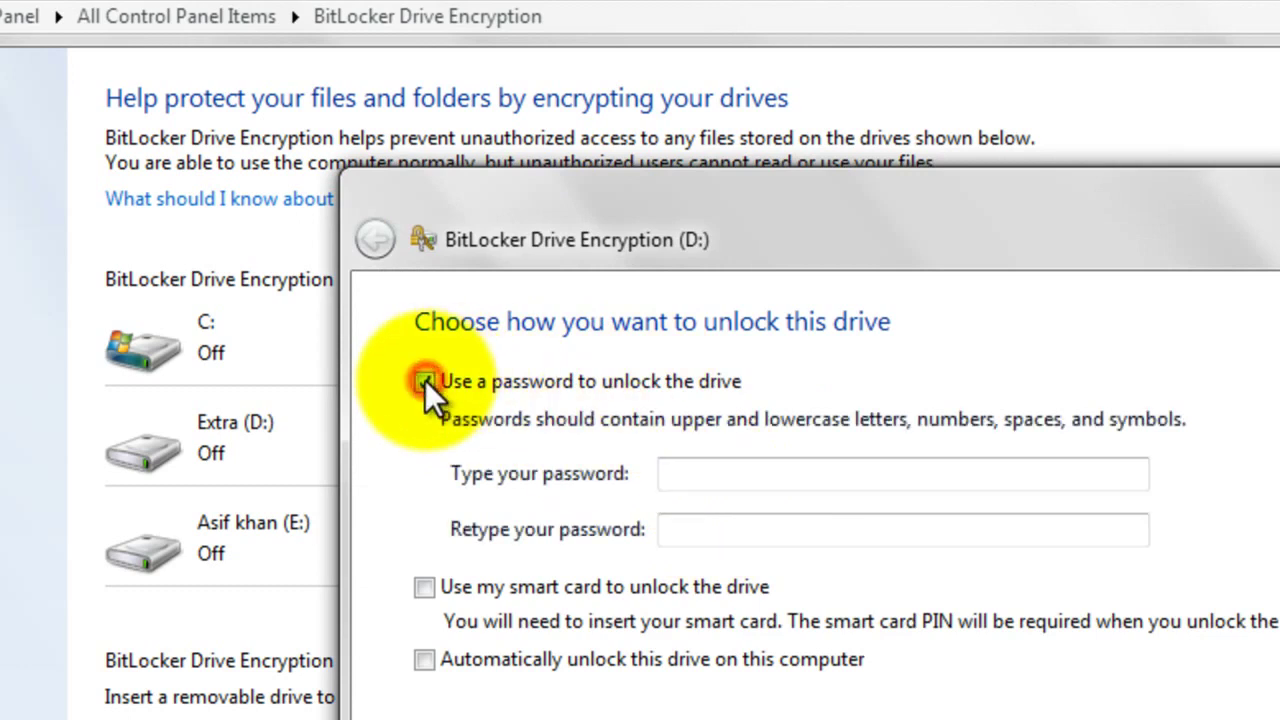
Step: Try to continue the BitLocker setup with a short drive password entered in both password fields
{"action": "left_click", "coordinate": [730, 477]}
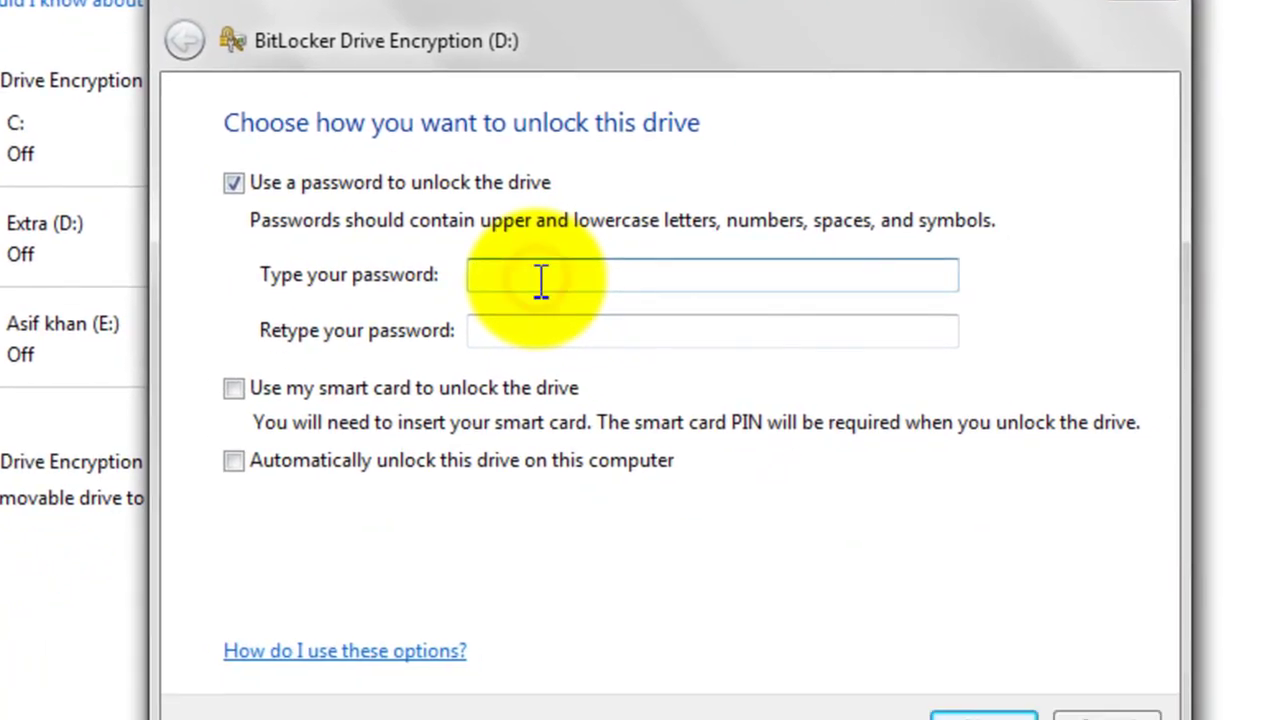
{"action": "type", "text": "•••"}
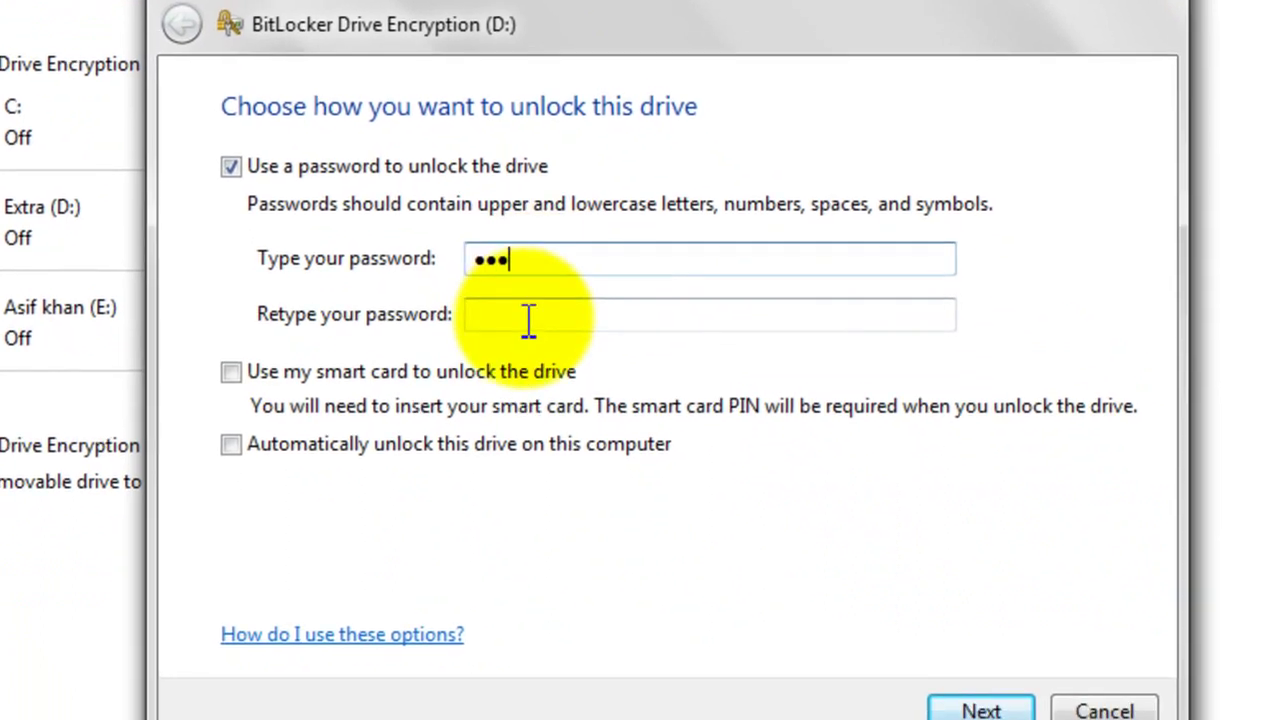
{"action": "left_click", "coordinate": [523, 337]}
{"action": "type", "text": "••"}
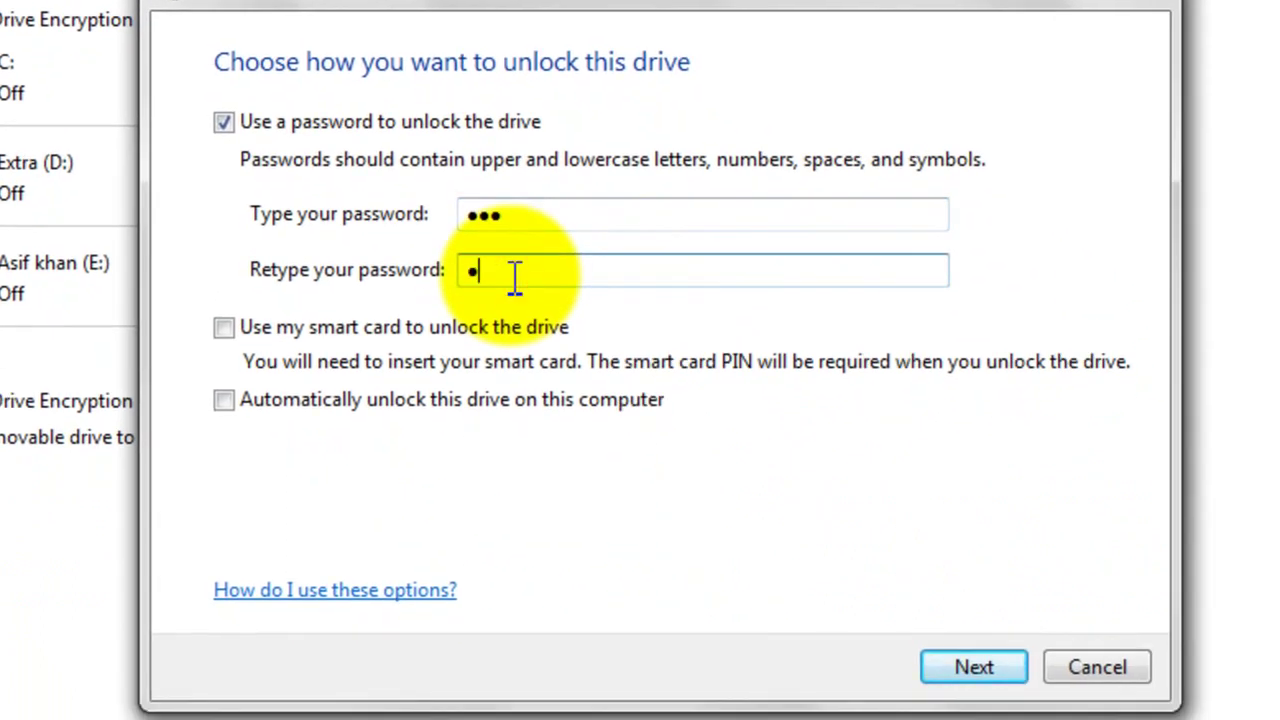
{"action": "type", "text": "•"}
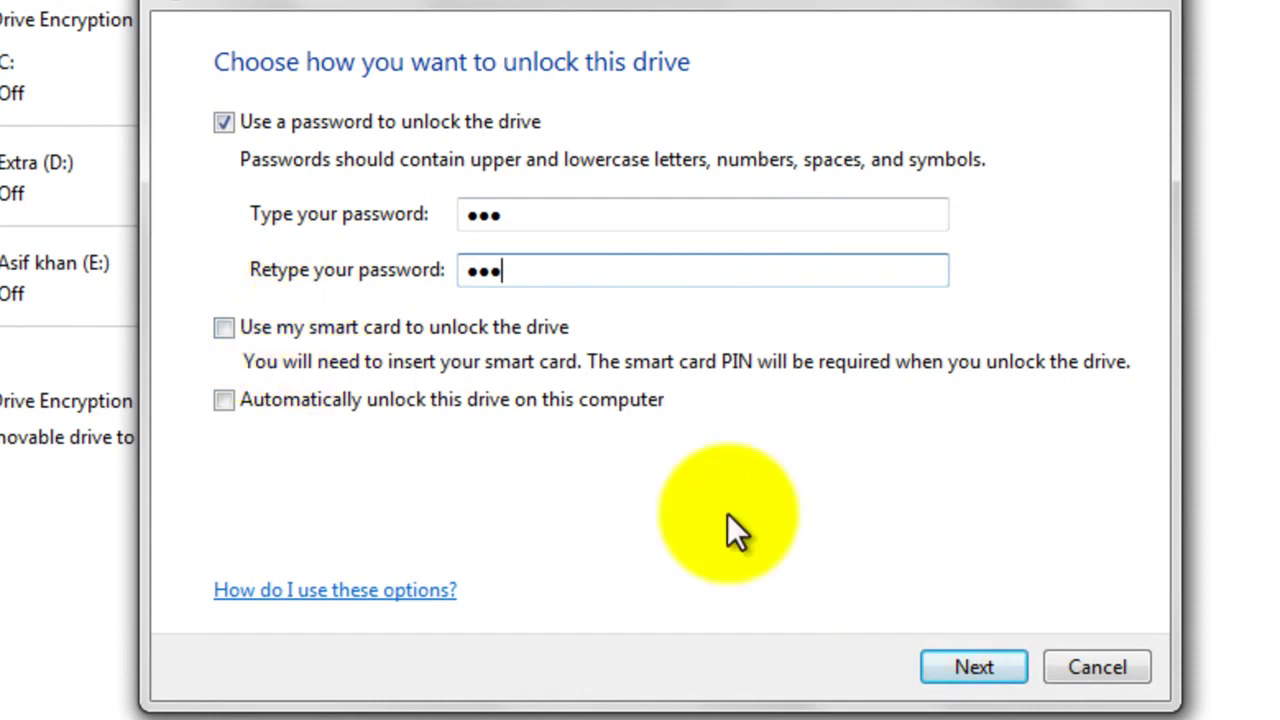
{"action": "left_click", "coordinate": [944, 670]}
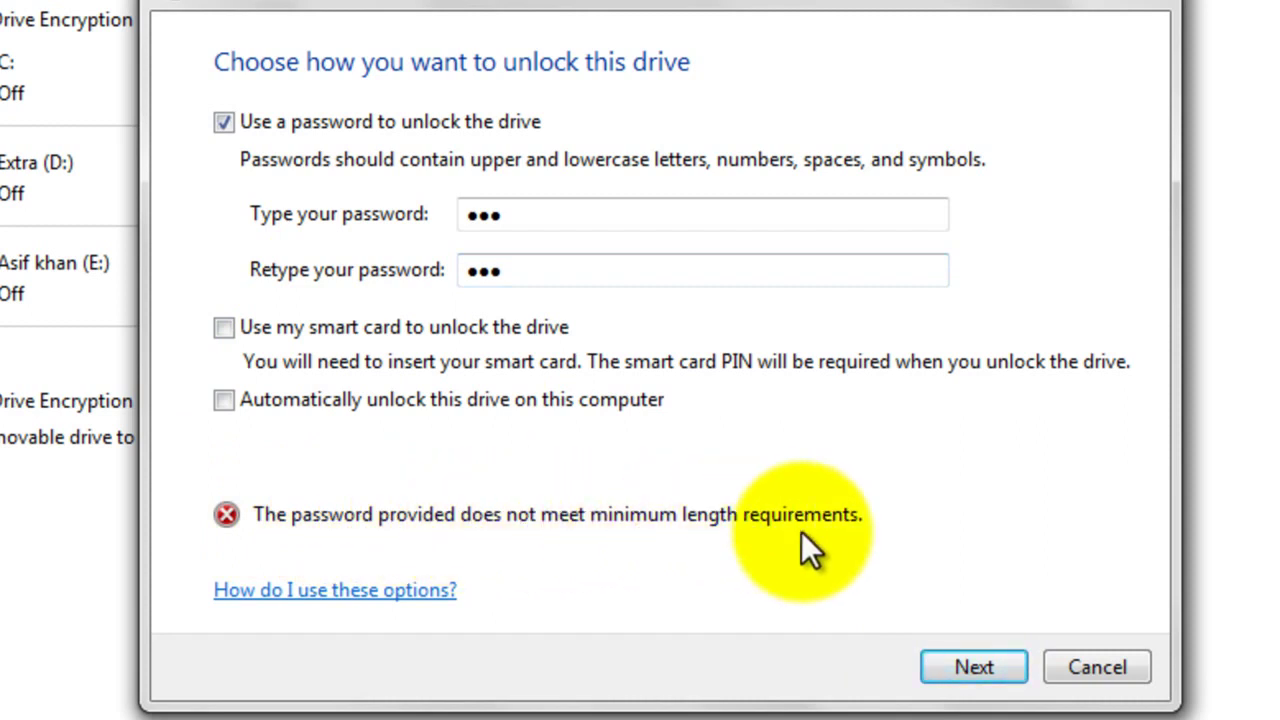
Step: Replace both password entries with a longer drive password and continue to the recovery key options
{"action": "double_click", "coordinate": [538, 215]}
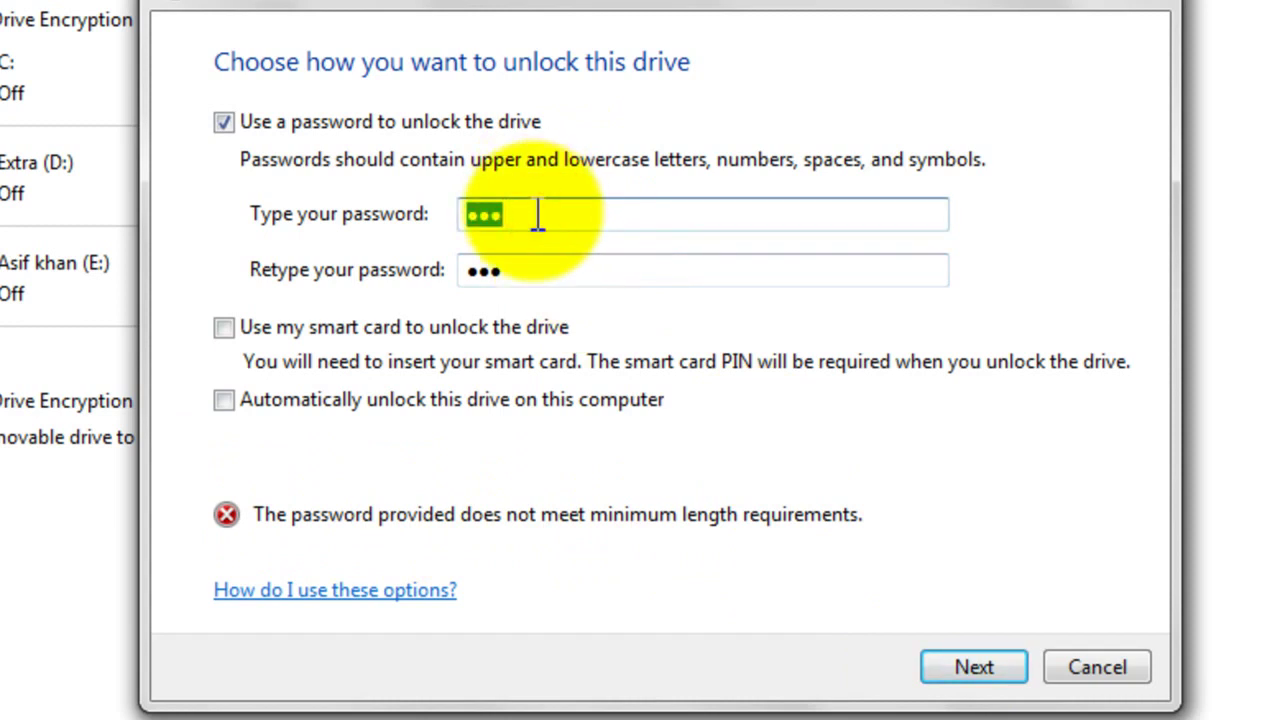
{"action": "type", "text": "******"}
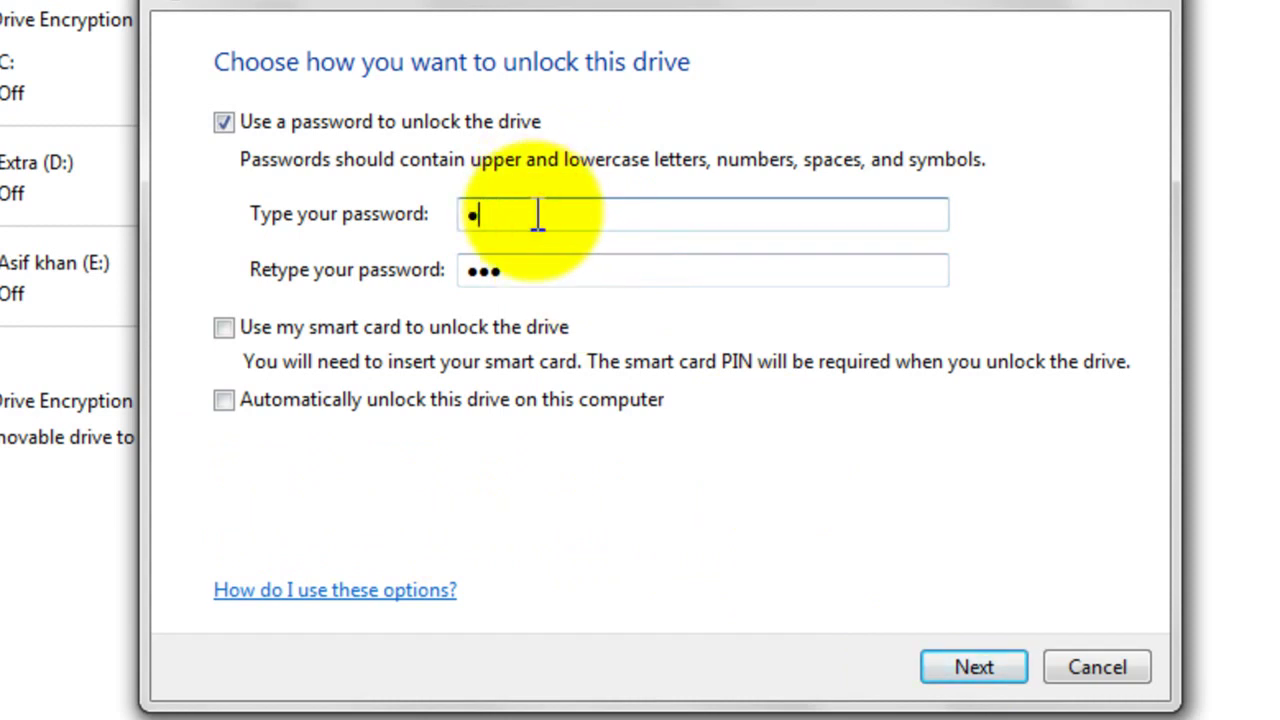
{"action": "type", "text": "**"}
{"action": "double_click", "coordinate": [557, 272]}
{"action": "type", "text": "********"}
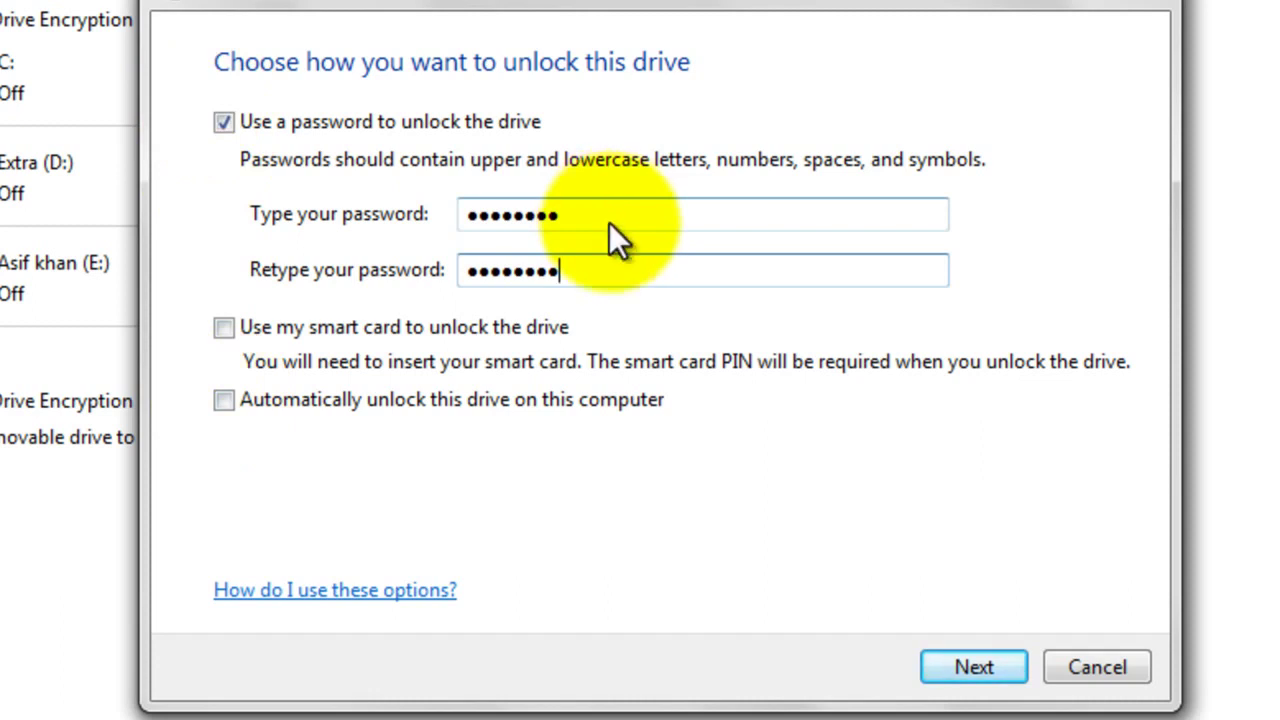
{"action": "left_click", "coordinate": [942, 655]}
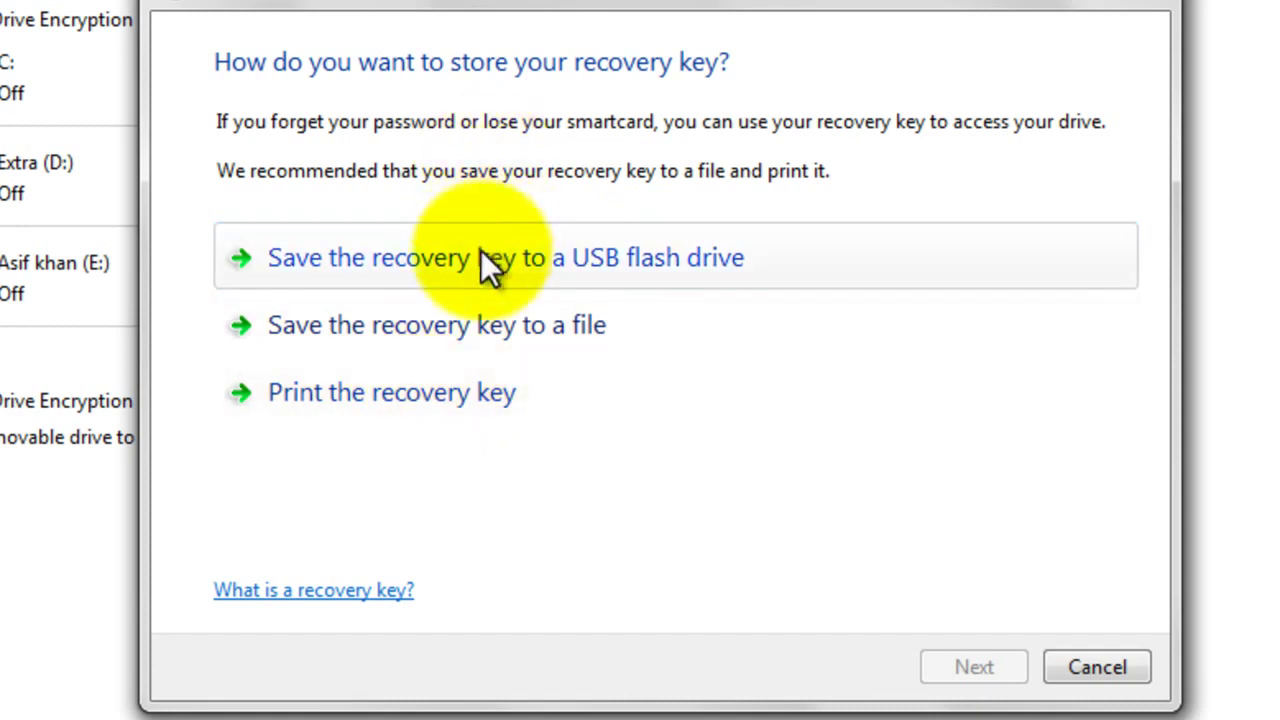
Step: Save the recovery key as a text file in the corel folder on drive E:, agreeing to store it on this computer
{"action": "left_click", "coordinate": [430, 329]}
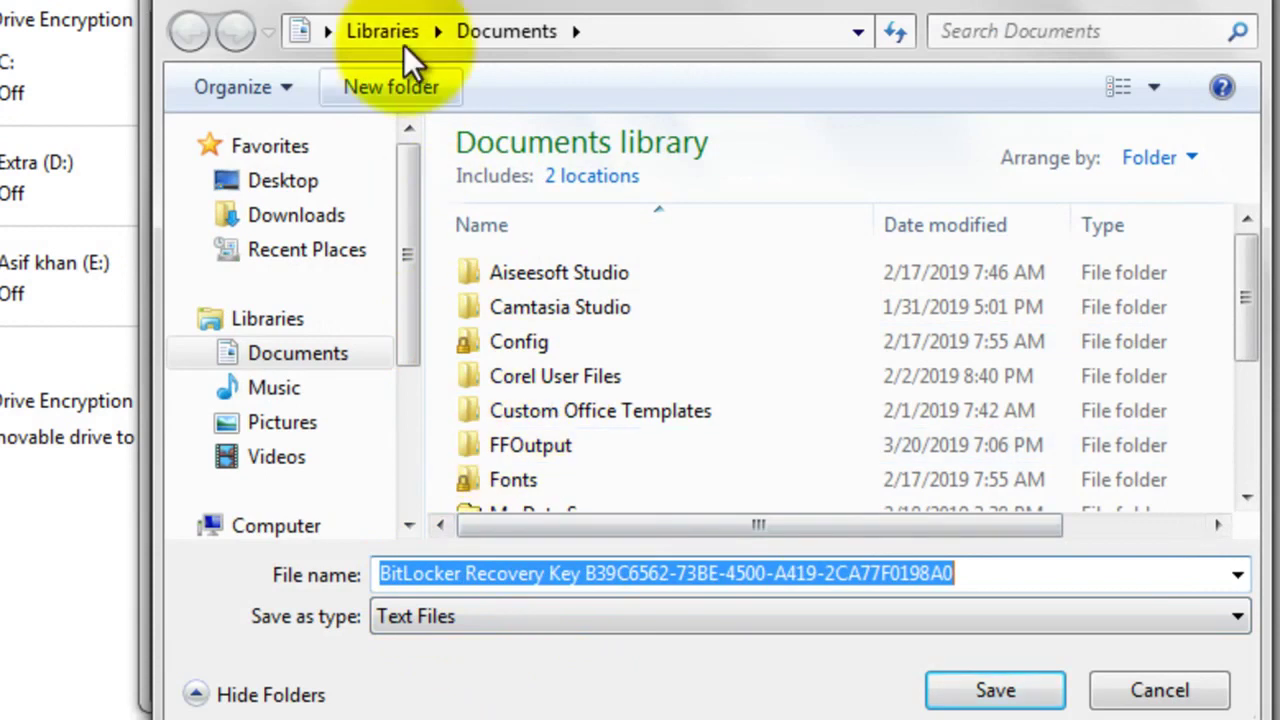
{"action": "left_click", "coordinate": [410, 525]}
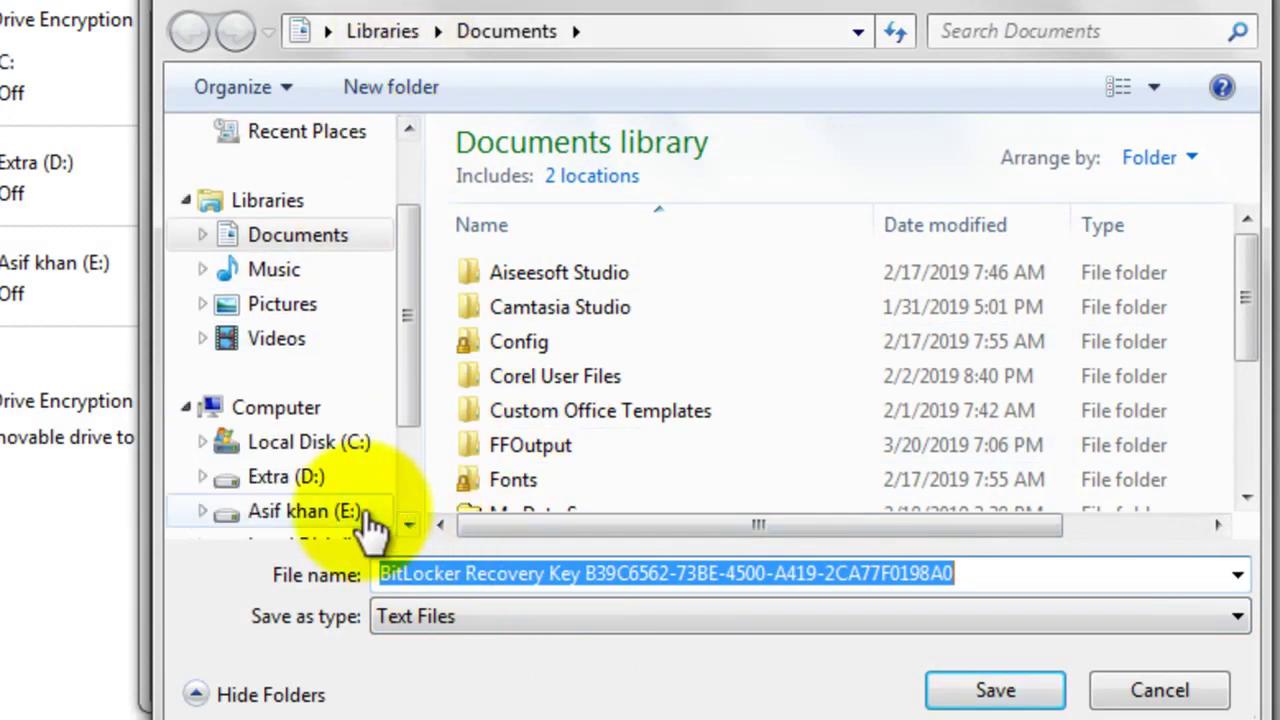
{"action": "left_click", "coordinate": [369, 514]}
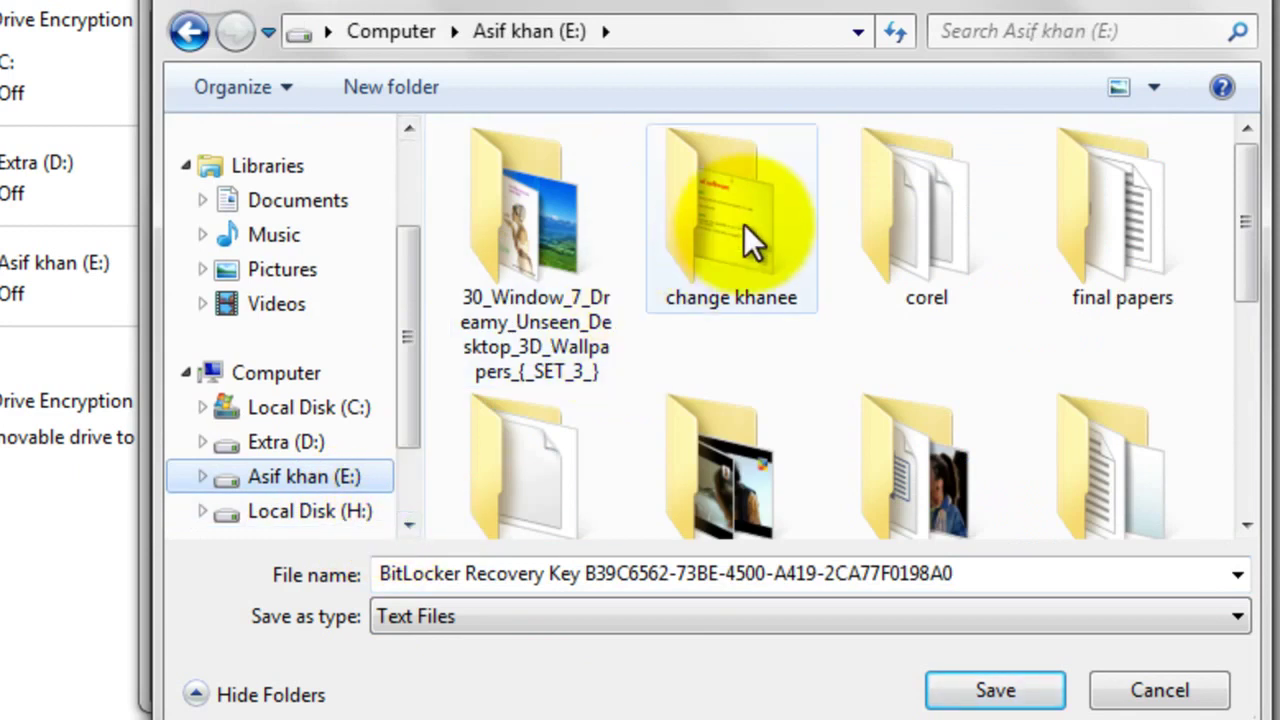
{"action": "left_click", "coordinate": [936, 194]}
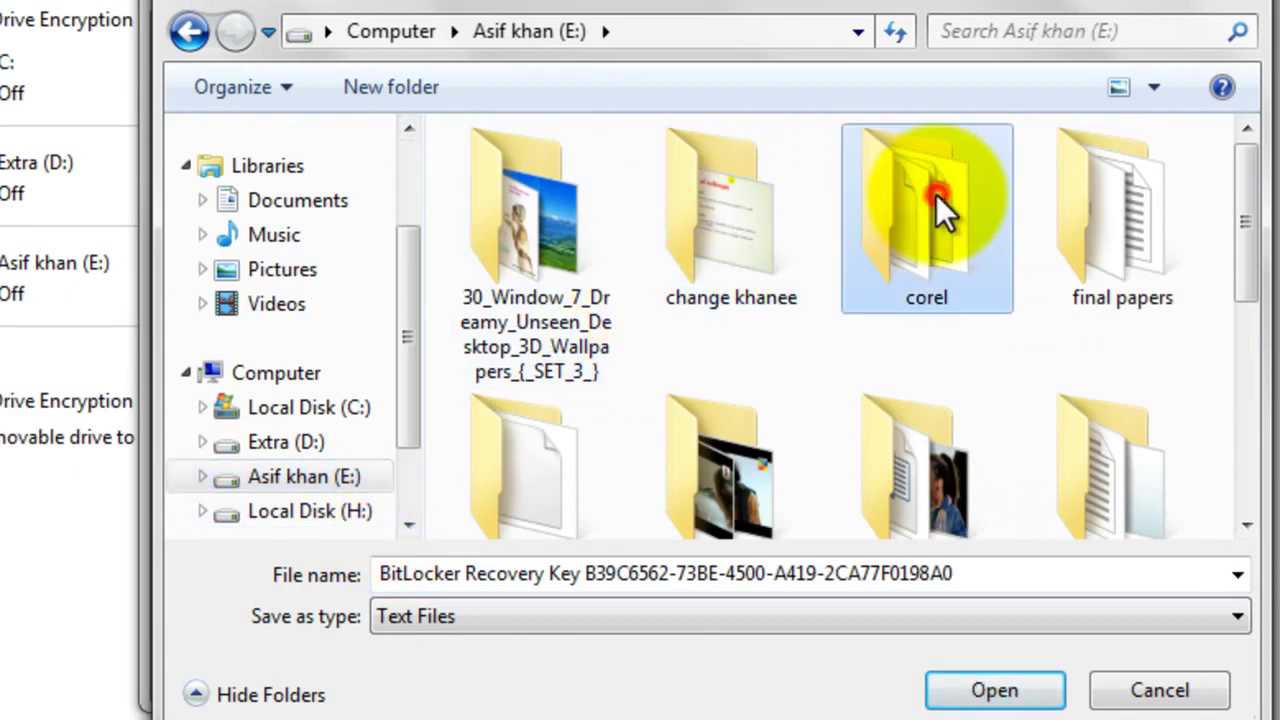
{"action": "left_click", "coordinate": [995, 691]}
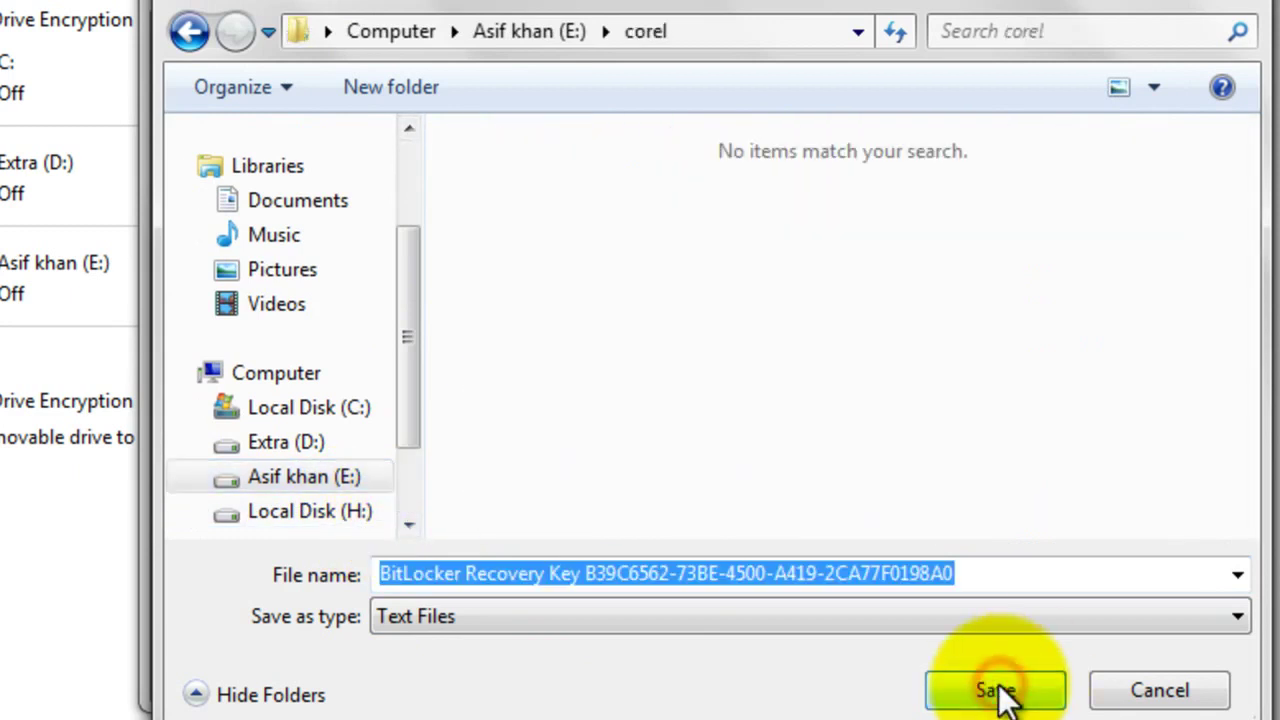
{"action": "left_click", "coordinate": [998, 688]}
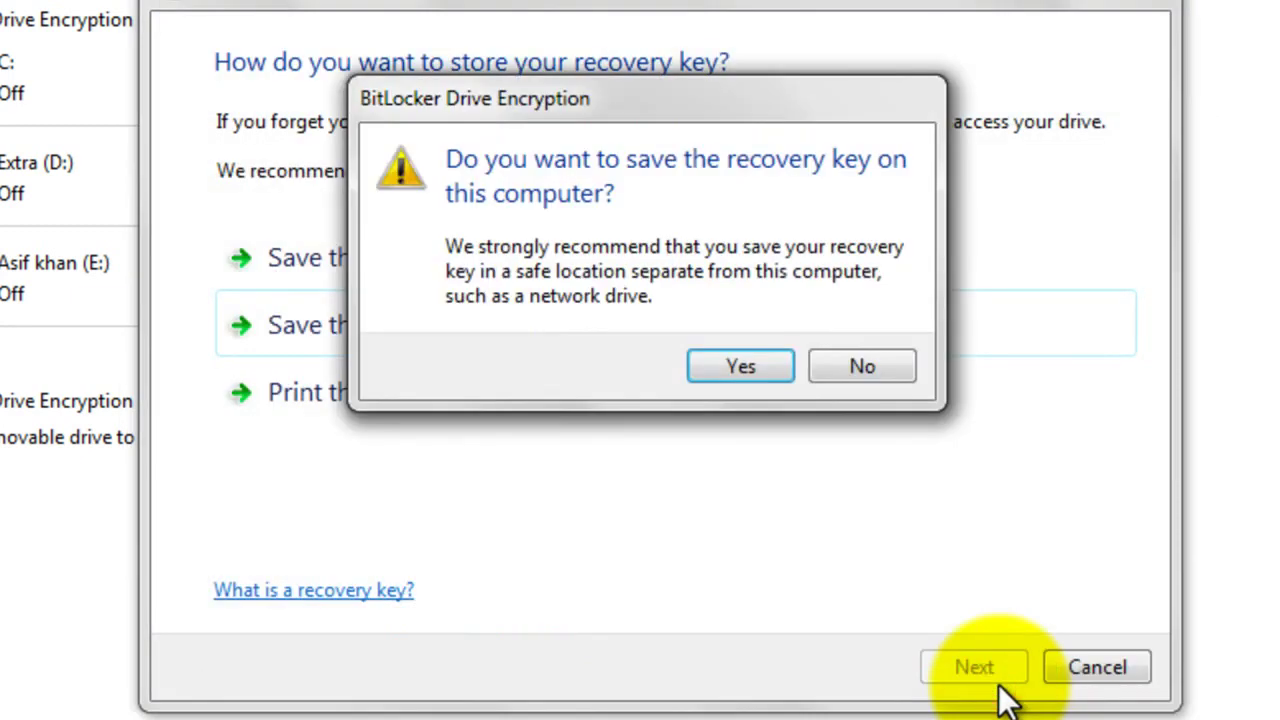
{"action": "left_click", "coordinate": [750, 365]}
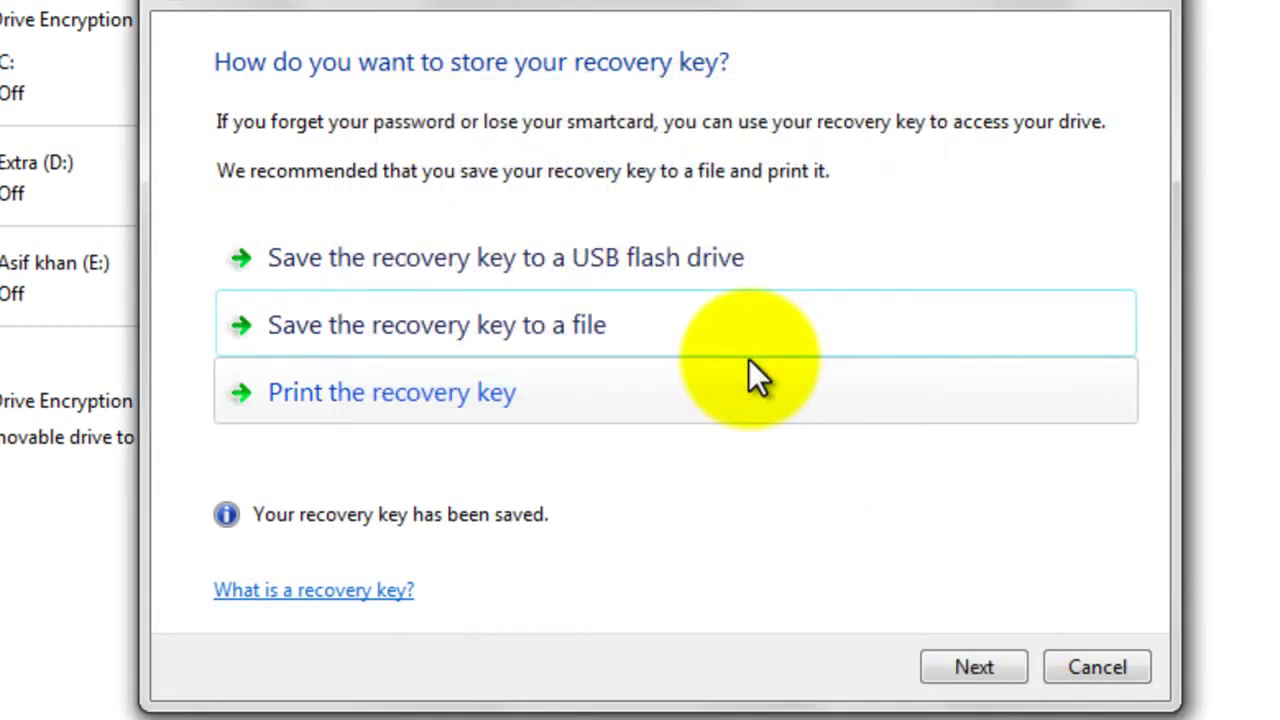
Step: Start encrypting drive D:, dismiss the encryption progress dialog, and close the BitLocker Drive Encryption window
{"action": "left_click", "coordinate": [954, 664]}
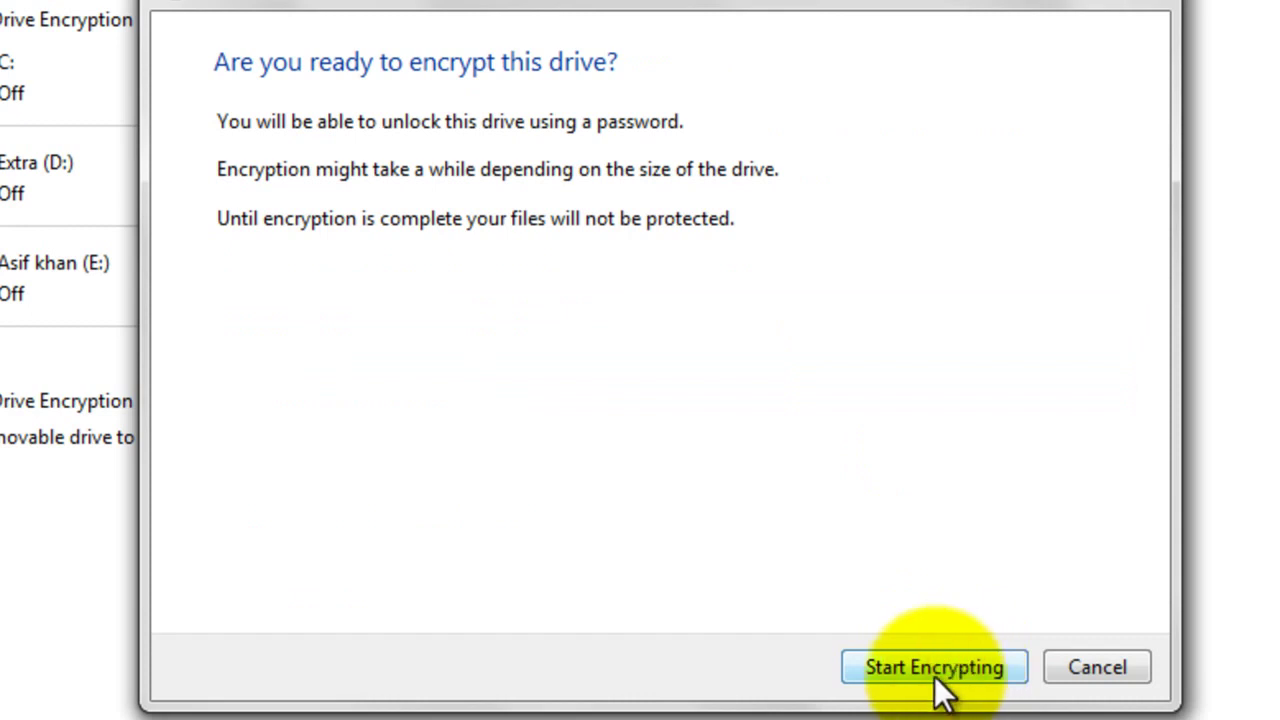
{"action": "left_click", "coordinate": [934, 668]}
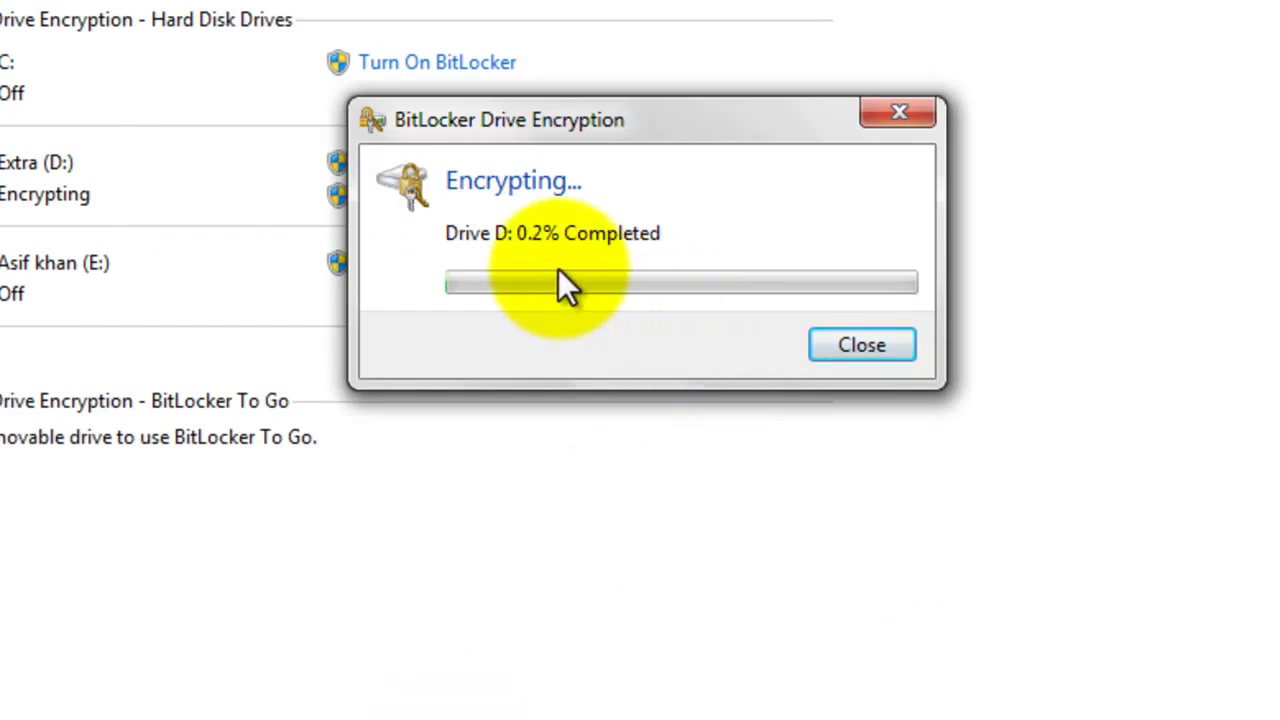
{"action": "left_click", "coordinate": [830, 346]}
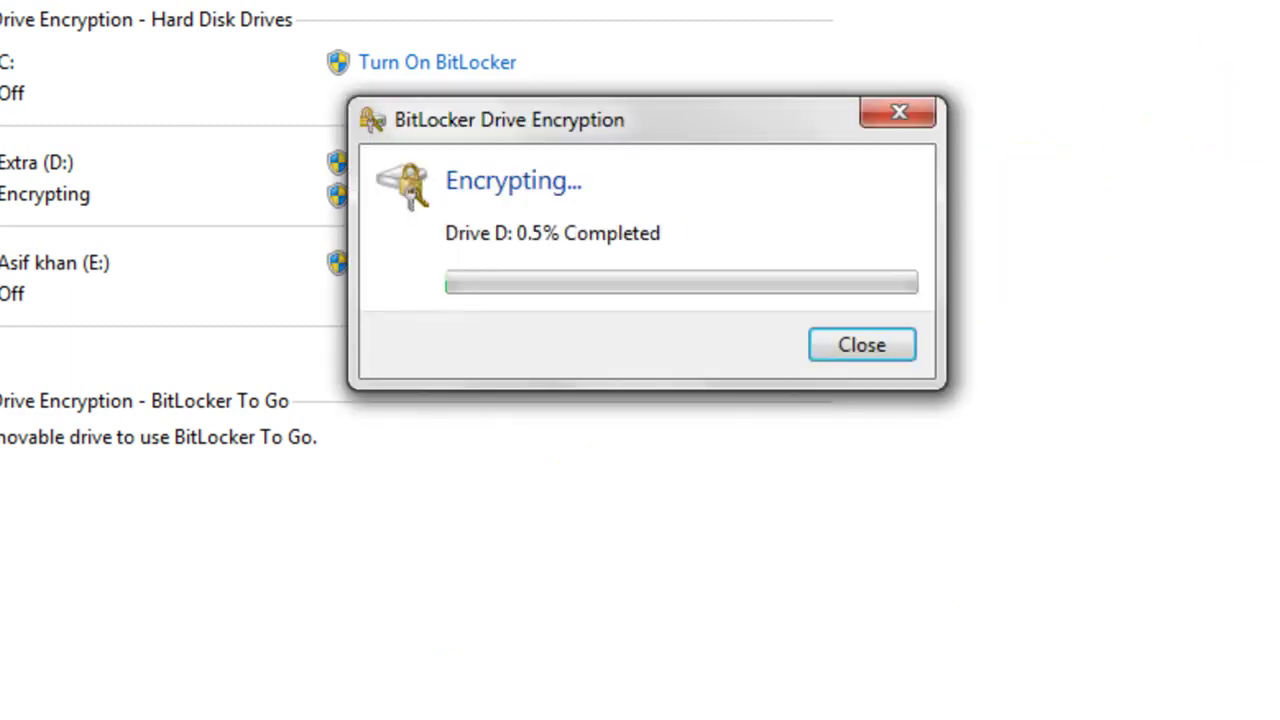
{"action": "left_click", "coordinate": [844, 339]}
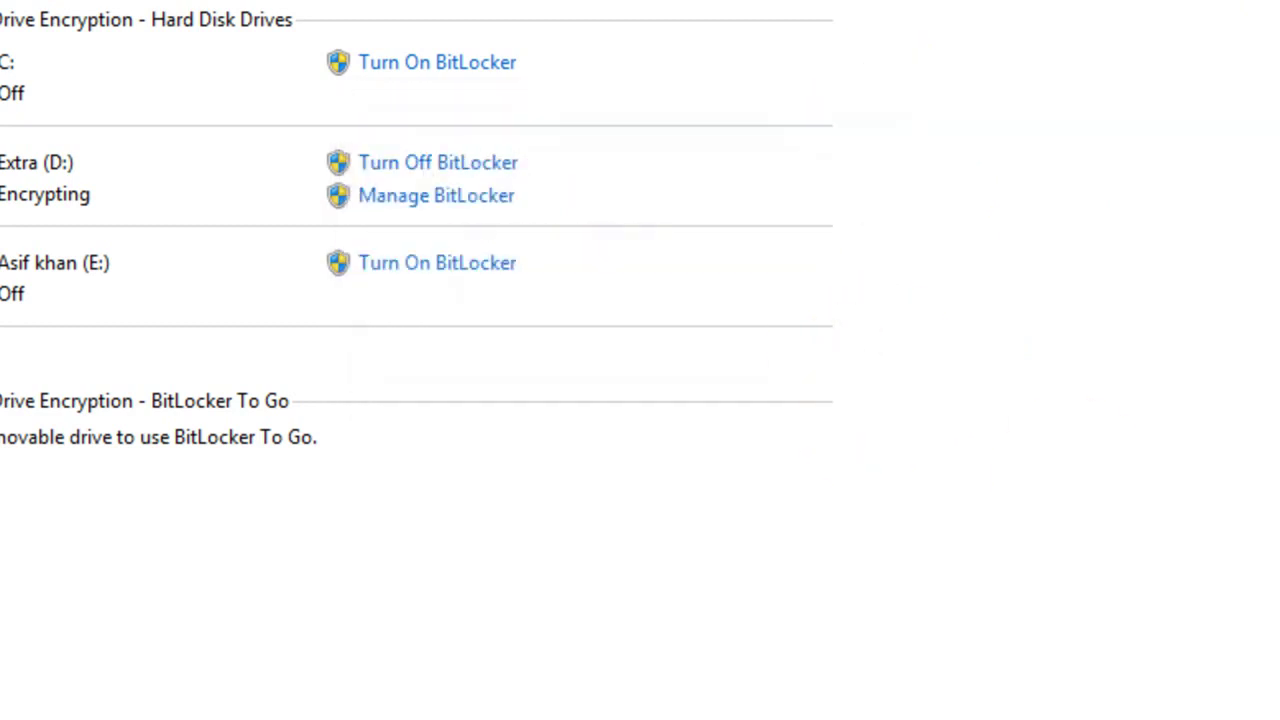
{"action": "left_click", "coordinate": [1197, 10]}
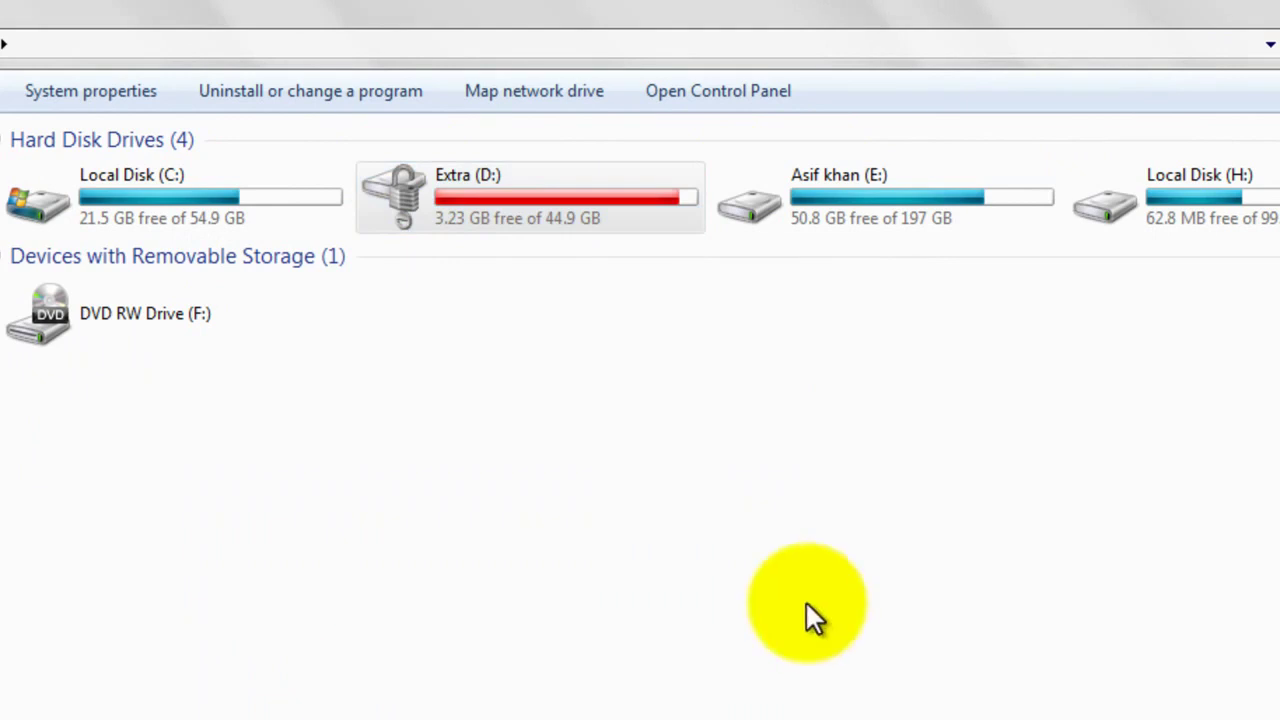
Step: Select the Extra (D:) drive and reopen the Computer window to check the drive's encryption status
{"action": "left_click", "coordinate": [587, 232]}
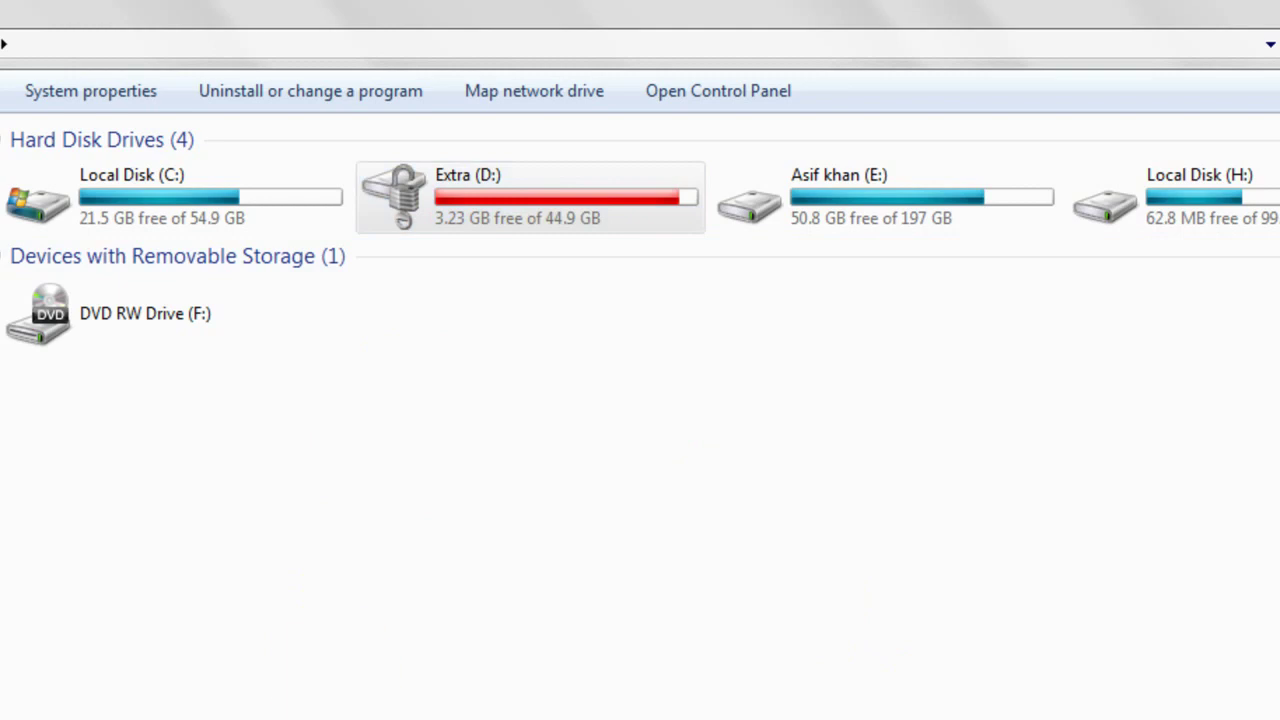
{"action": "left_click", "coordinate": [42, 692]}
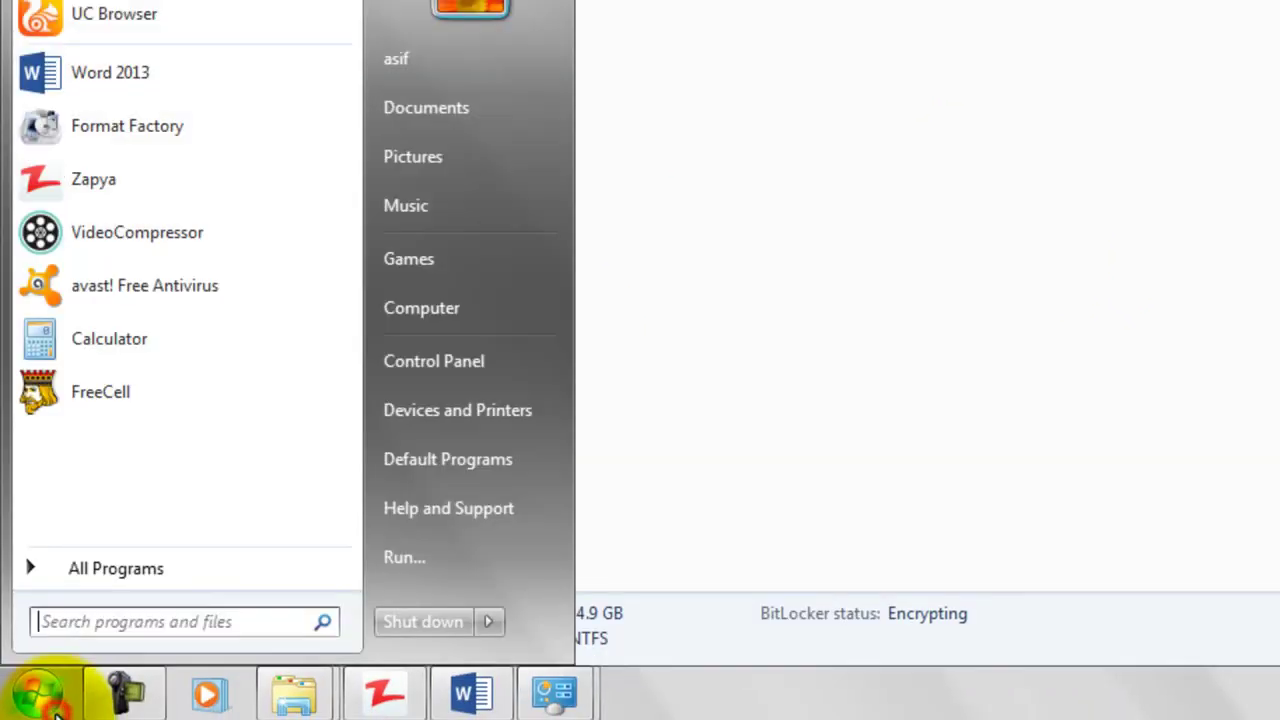
{"action": "left_click", "coordinate": [460, 312]}
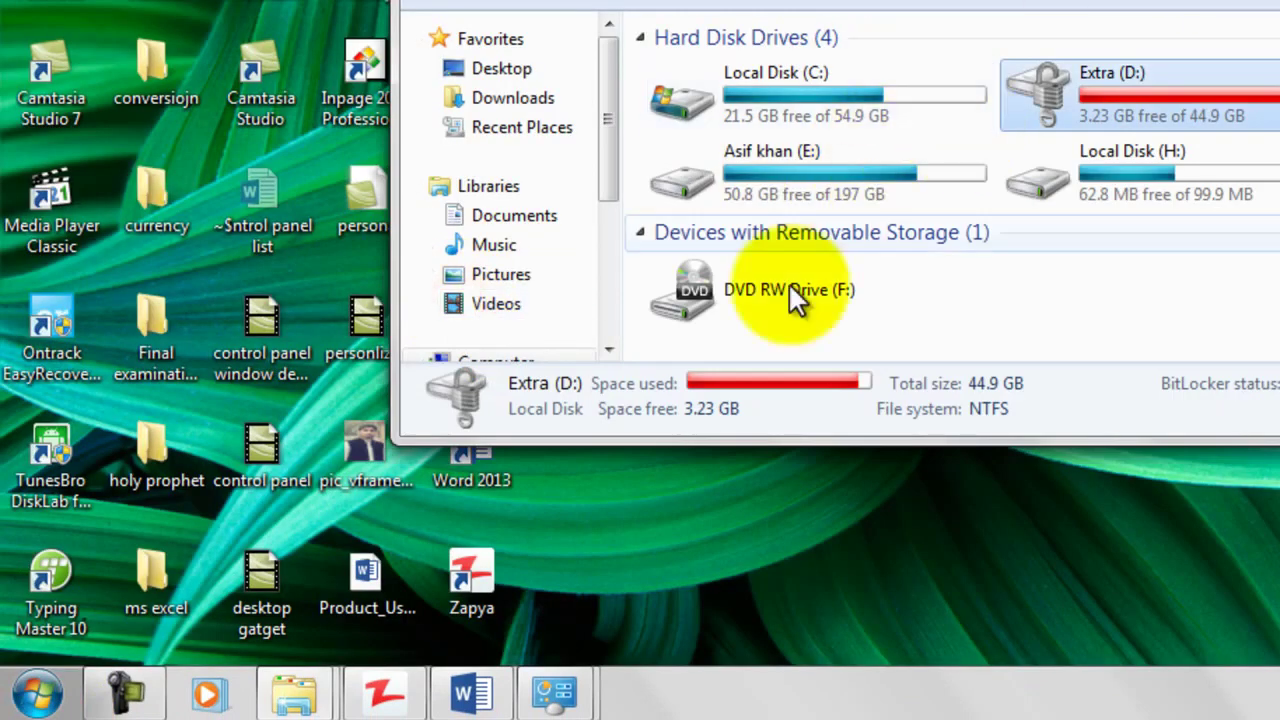
Step: Reopen BitLocker Drive Encryption through the Control Panel and start turning off BitLocker for Extra (D:)
{"action": "left_click", "coordinate": [38, 692]}
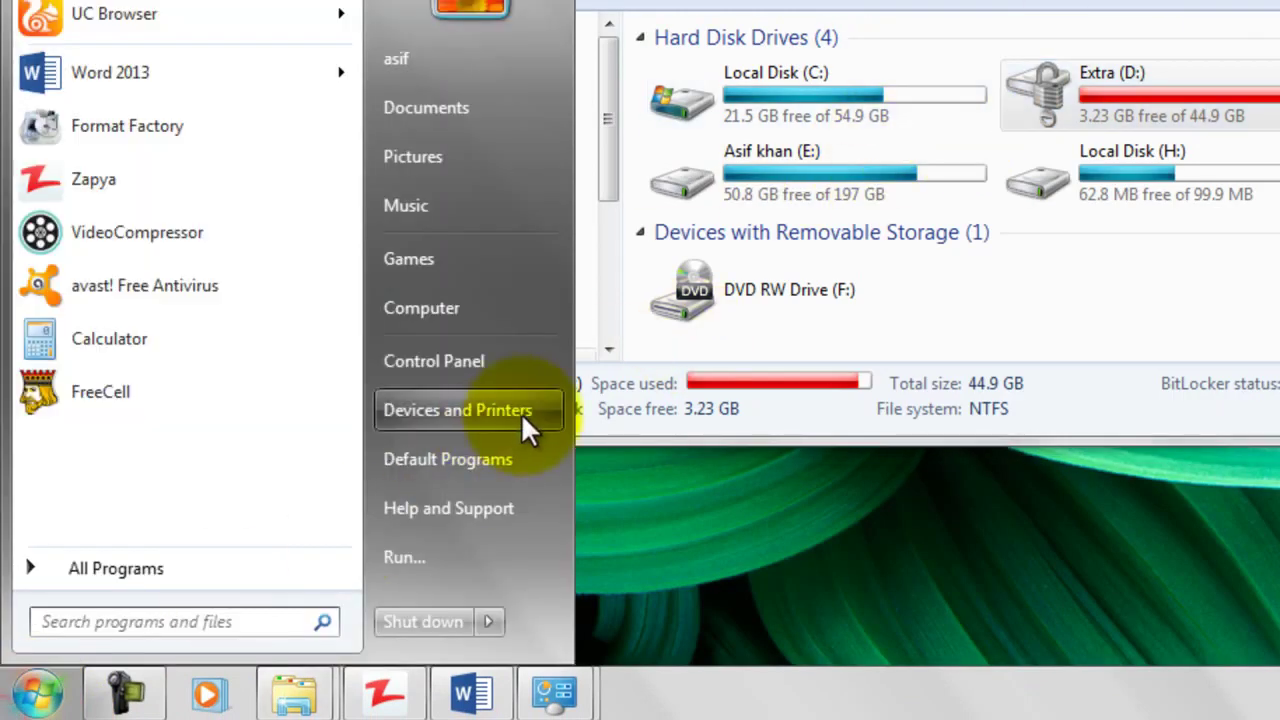
{"action": "left_click", "coordinate": [498, 361]}
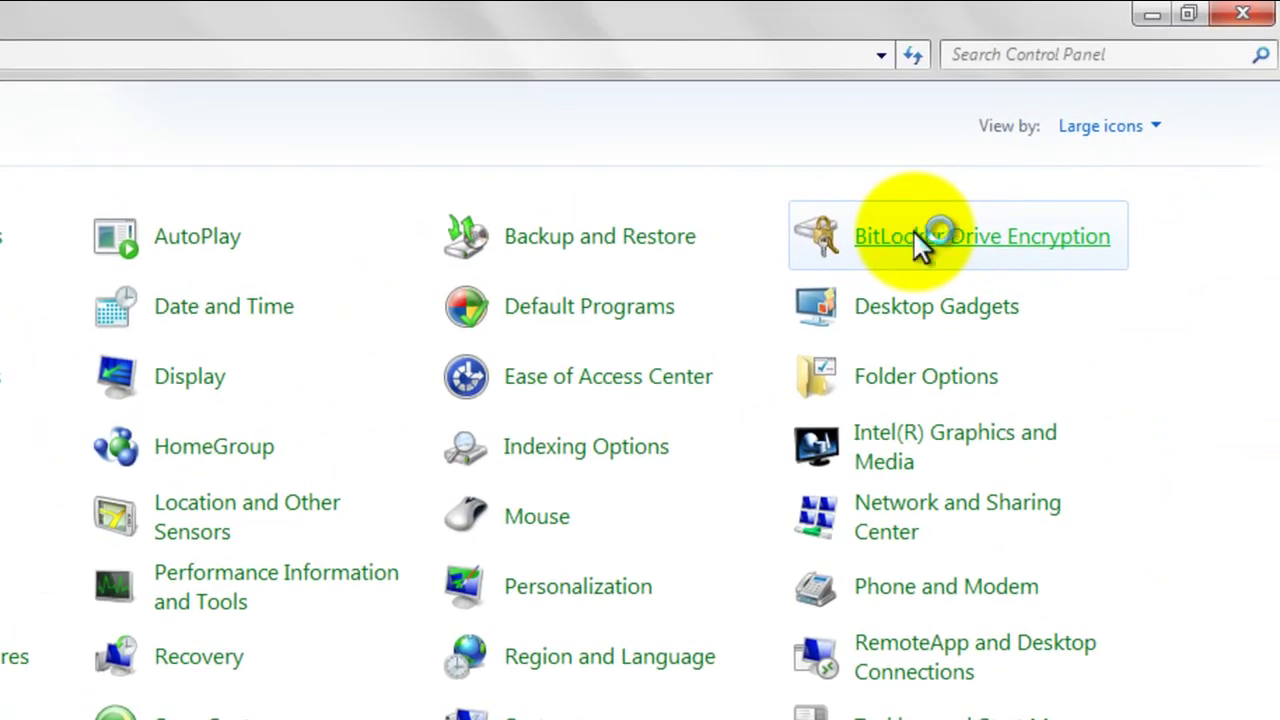
{"action": "left_click", "coordinate": [917, 237]}
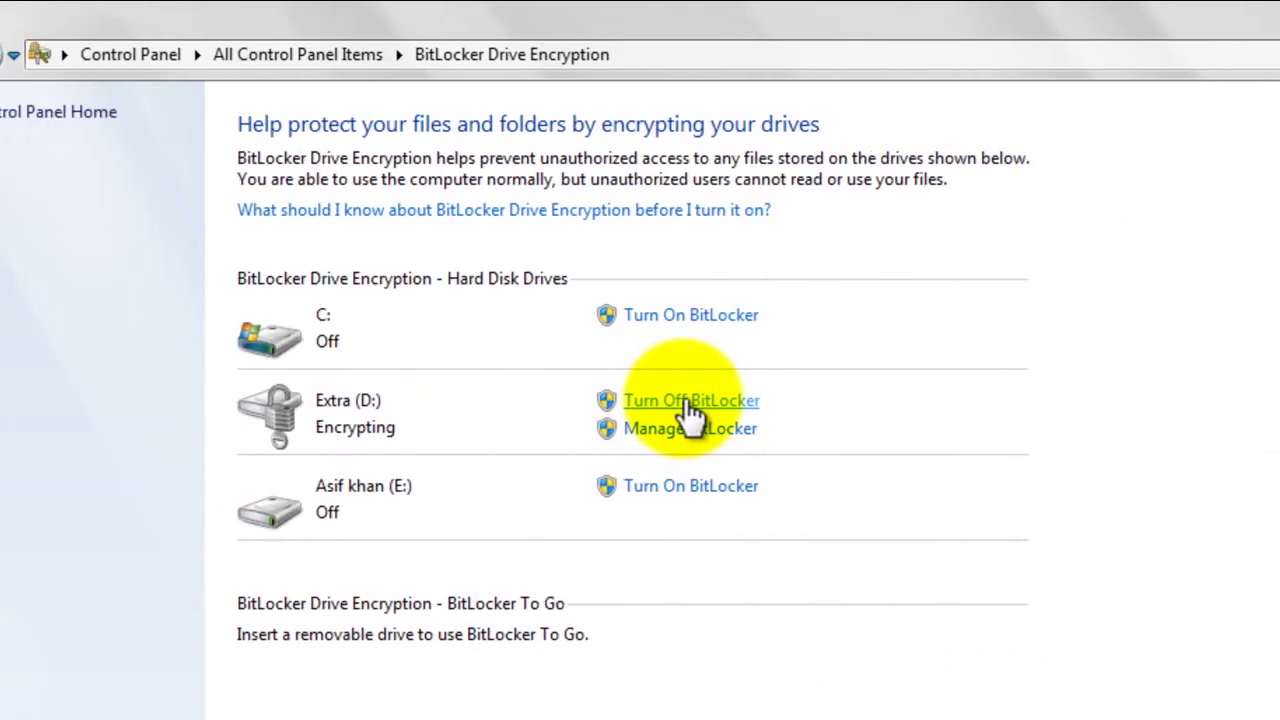
{"action": "left_click", "coordinate": [672, 402]}
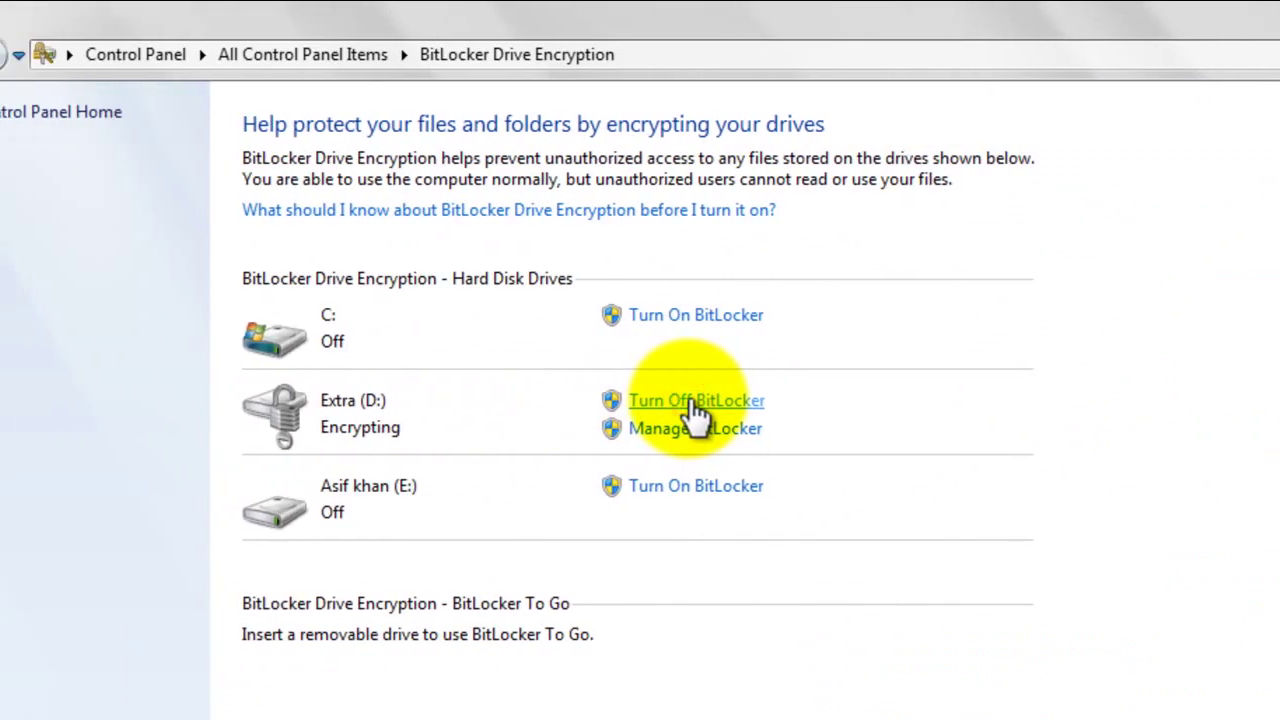